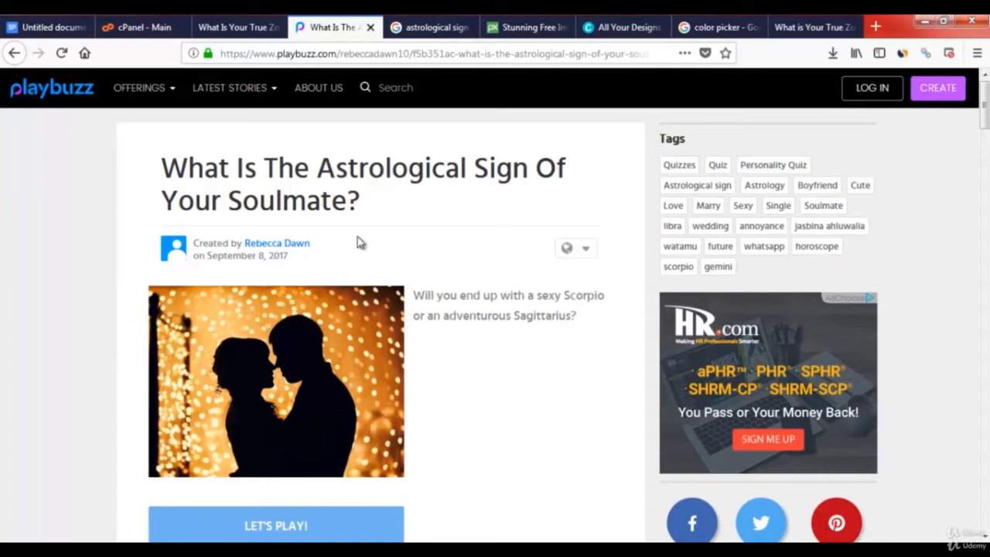
# Open index.html from the public_html folder for code editing in the cPanel File Manager
pyautogui.click(146, 28)
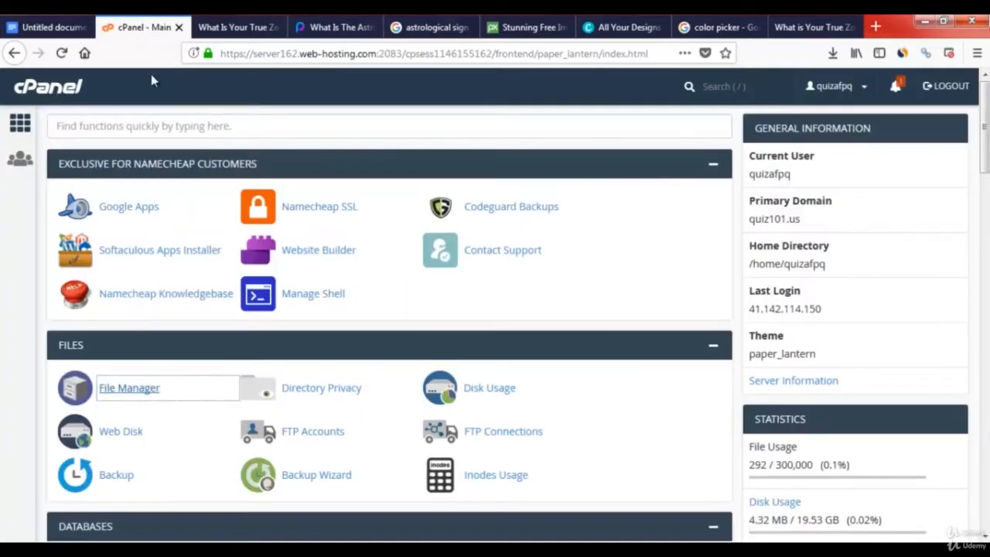
pyautogui.click(112, 394)
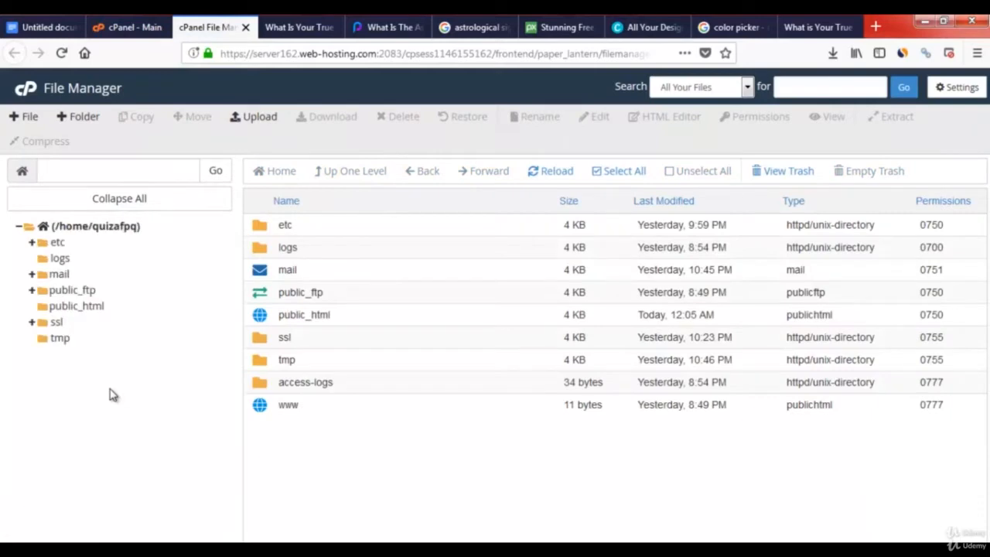
pyautogui.click(80, 310)
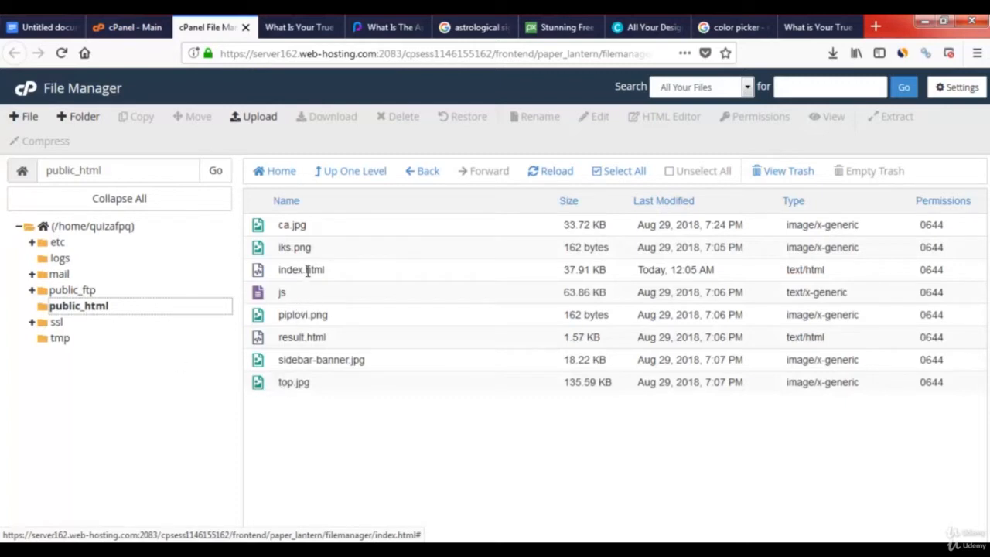
pyautogui.click(307, 270)
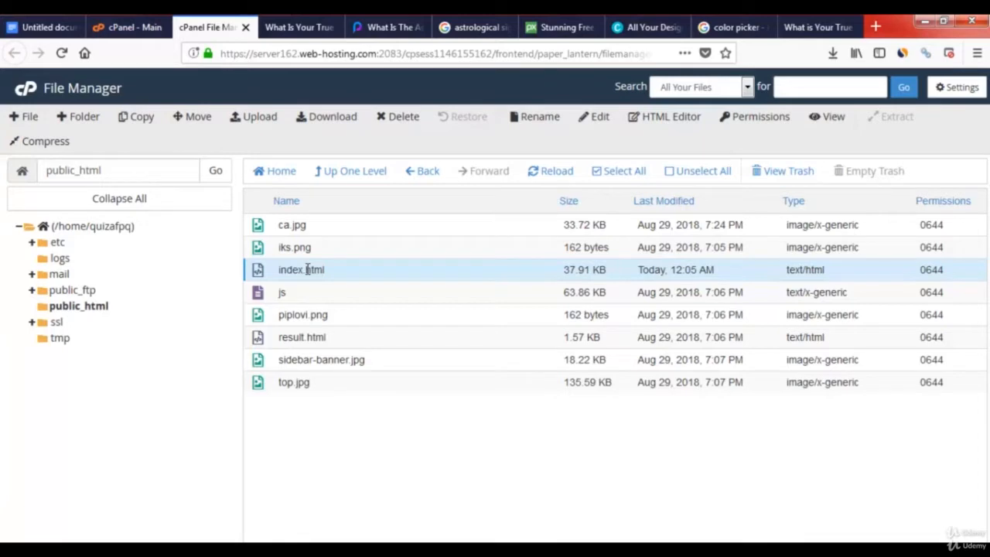
pyautogui.rightClick(307, 269)
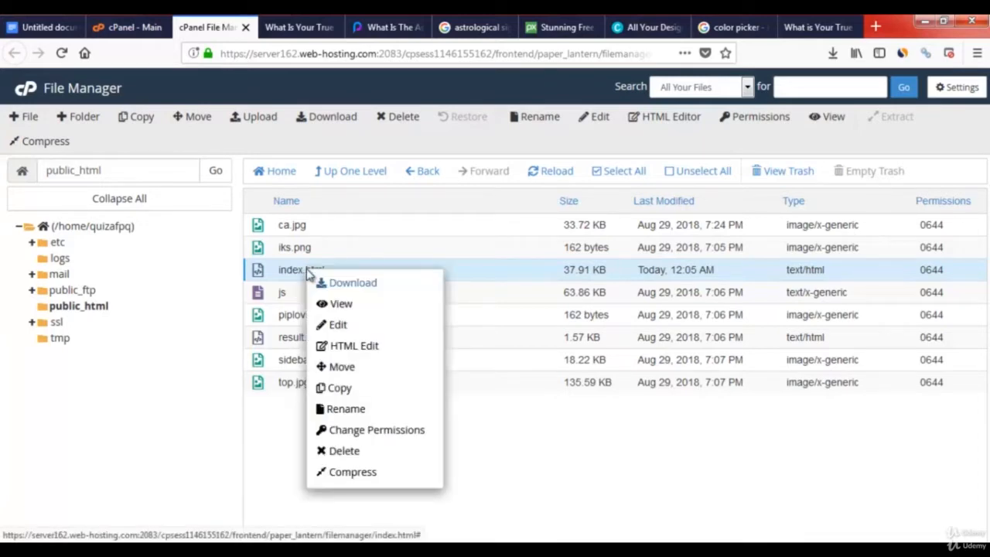
pyautogui.click(380, 325)
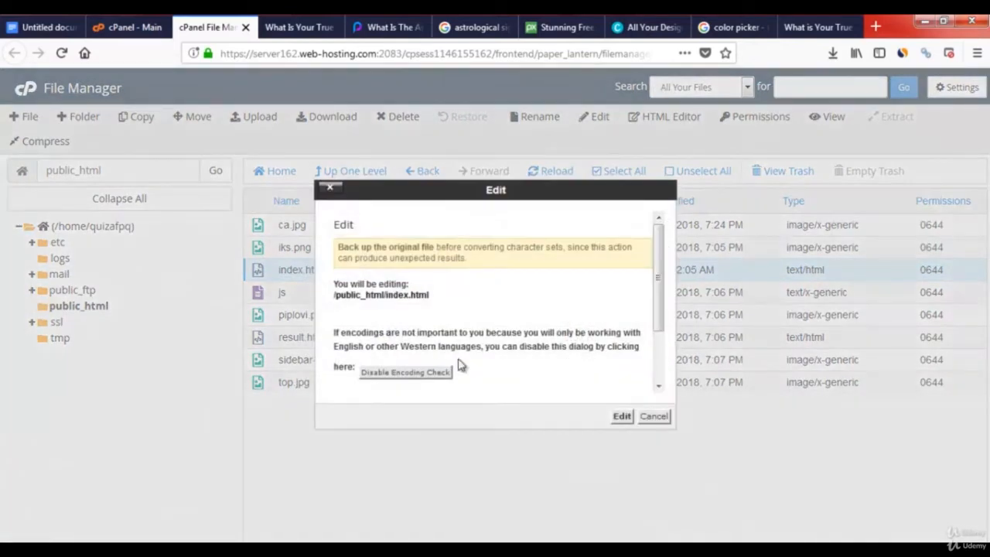
pyautogui.click(622, 417)
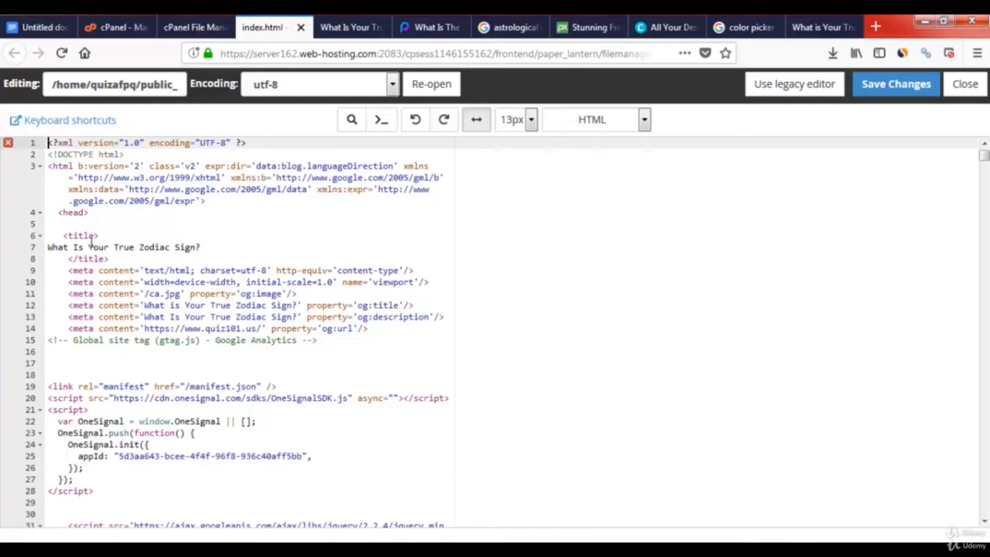
# Compare the title text in the code with the title of the live quiz101.us page
pyautogui.moveTo(65, 235); pyautogui.dragTo(113, 257)
pyautogui.click(133, 249)
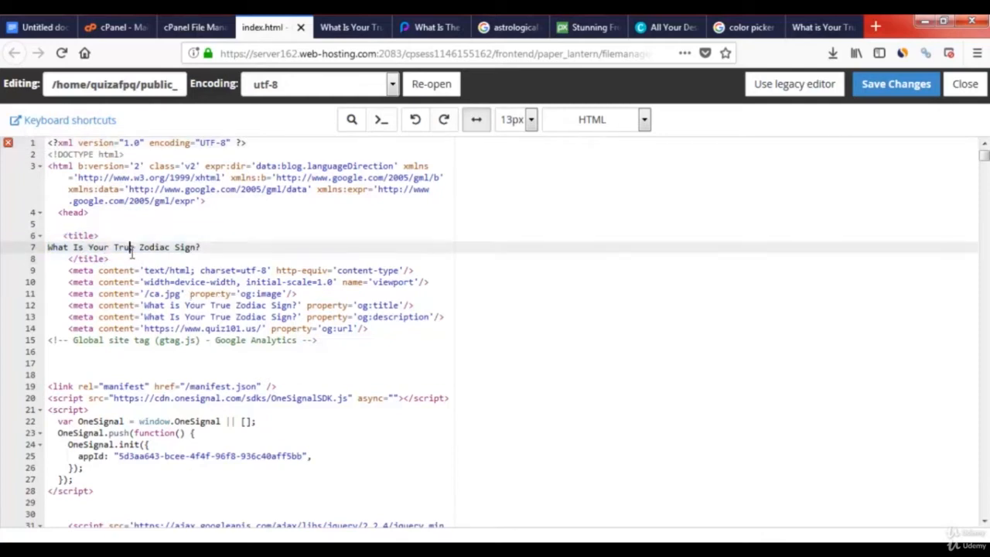
pyautogui.click(348, 28)
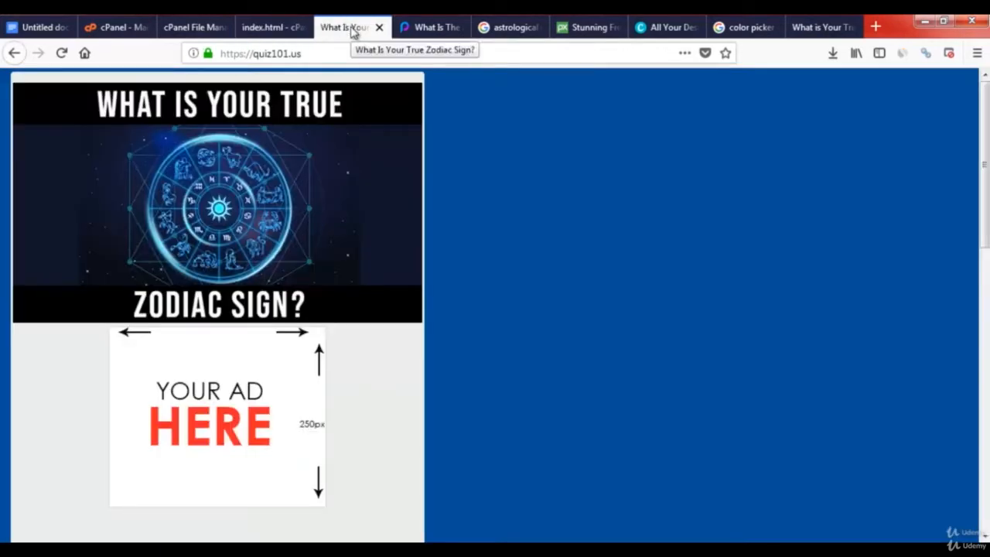
pyautogui.click(271, 30)
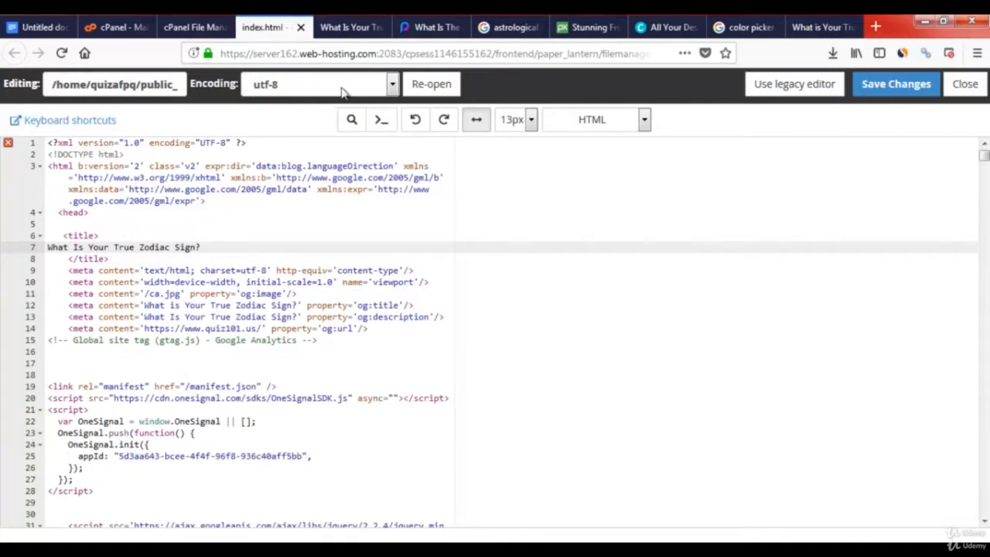
# Try to replace the title text in index.html with the headline of the Playbuzz soulmate quiz
pyautogui.click(427, 28)
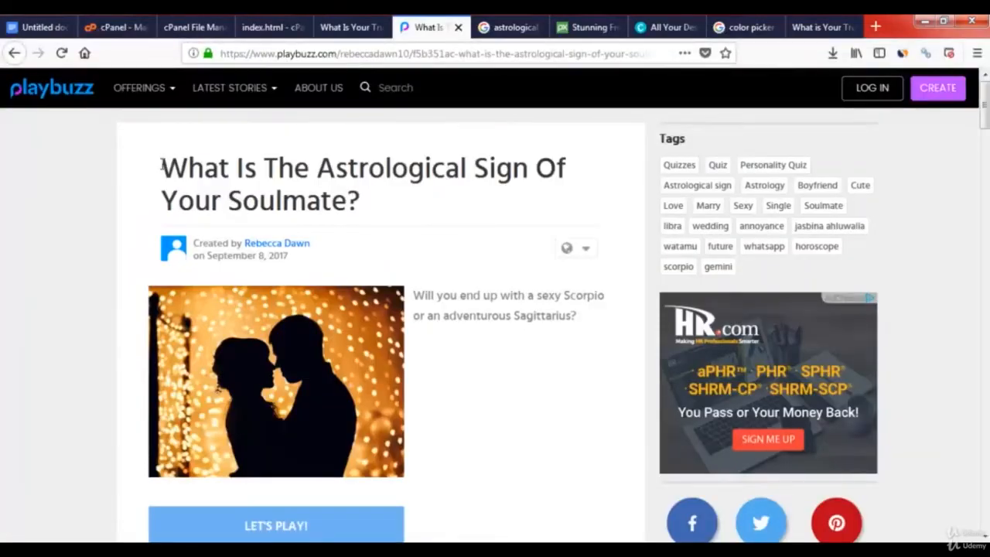
pyautogui.moveTo(161, 165); pyautogui.dragTo(365, 204)
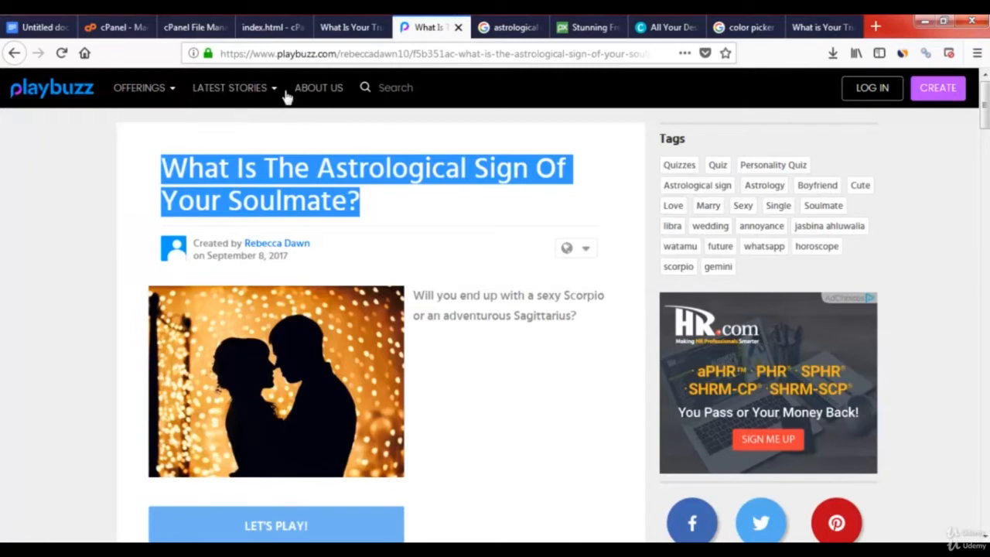
pyautogui.click(272, 30)
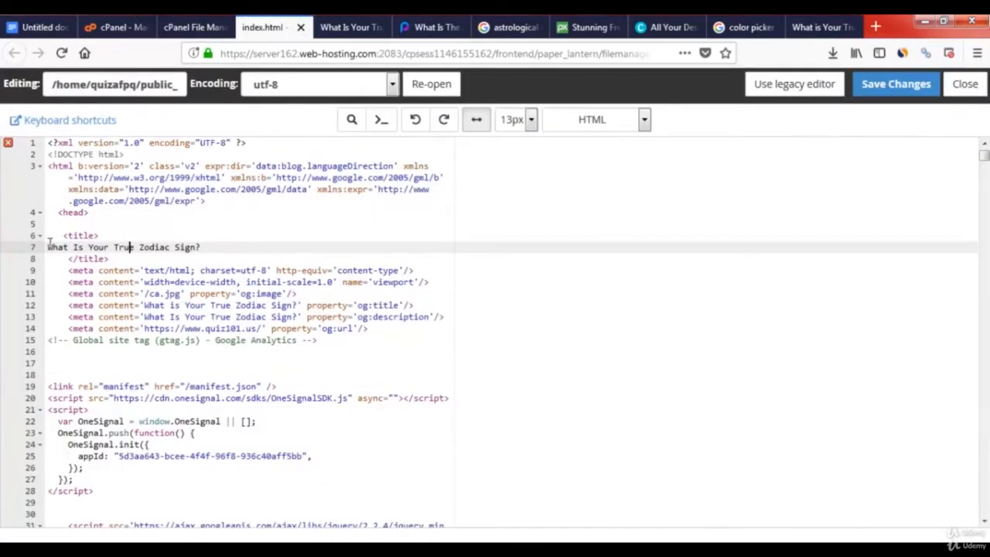
pyautogui.moveTo(47, 248); pyautogui.dragTo(200, 247)
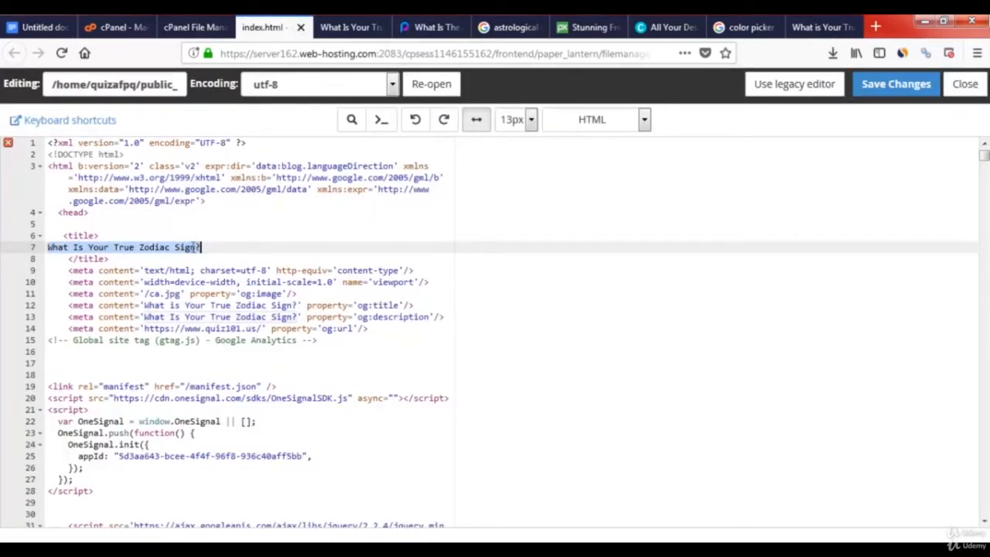
pyautogui.rightClick(200, 247)
pyautogui.click(217, 310)
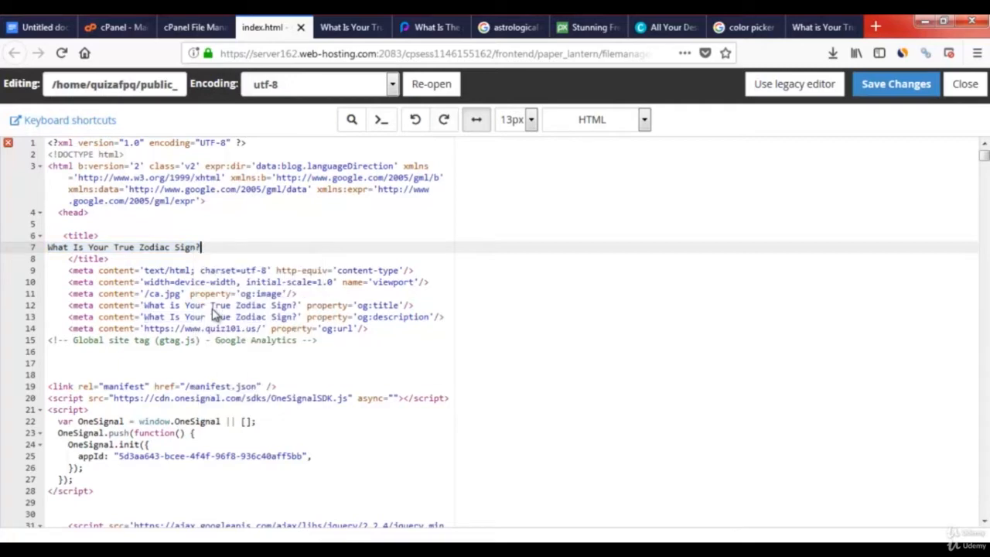
# Copy the Playbuzz headline "What Is The Astrological Sign Of Your Soulmate?" over the title text in index.html and save the file
pyautogui.click(428, 27)
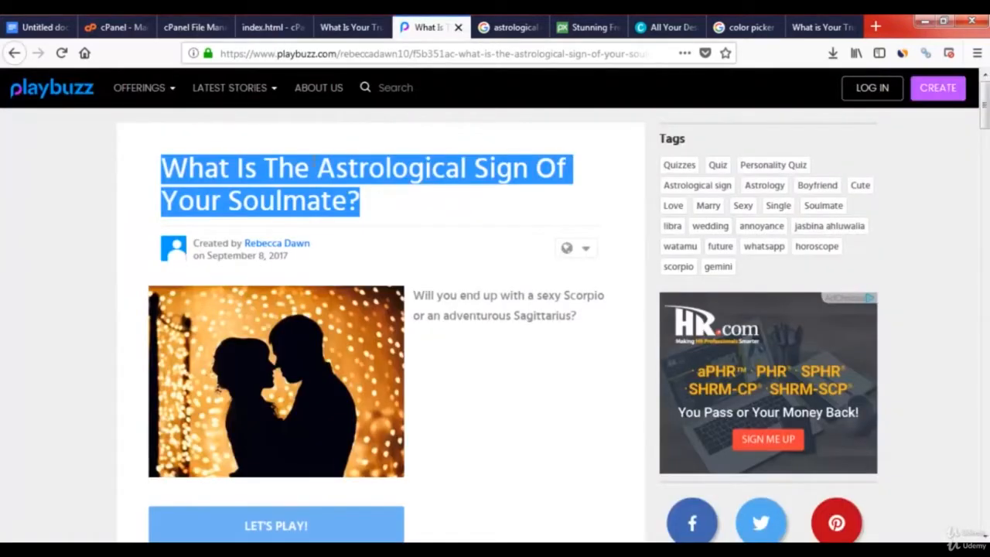
pyautogui.rightClick(328, 164)
pyautogui.click(352, 171)
pyautogui.click(345, 31)
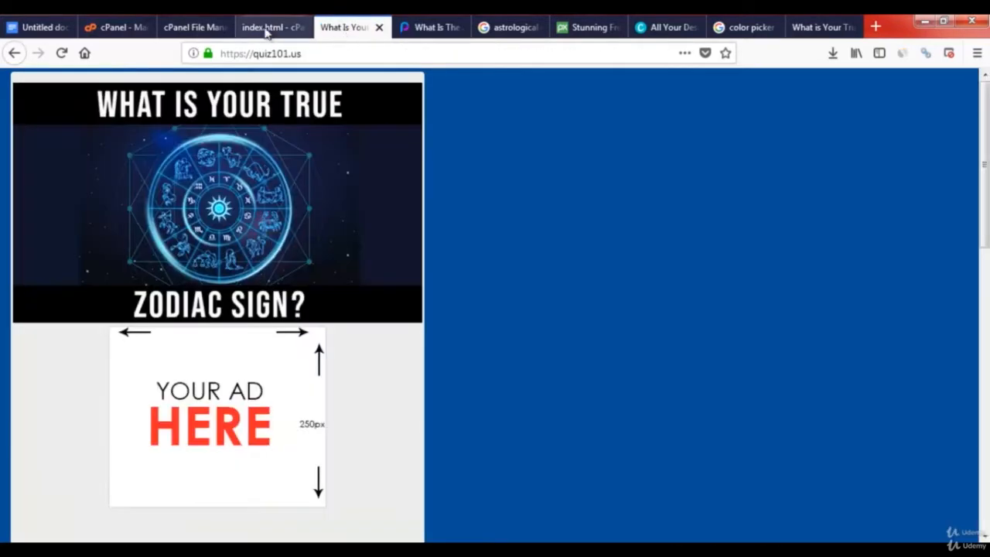
pyautogui.click(266, 30)
pyautogui.moveTo(48, 247); pyautogui.dragTo(199, 247)
pyautogui.rightClick(191, 250)
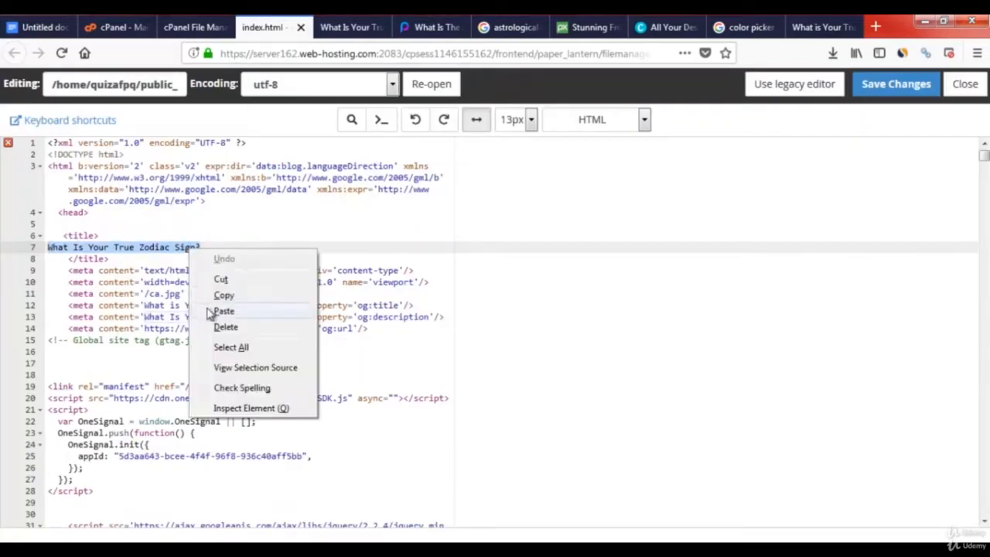
pyautogui.click(211, 311)
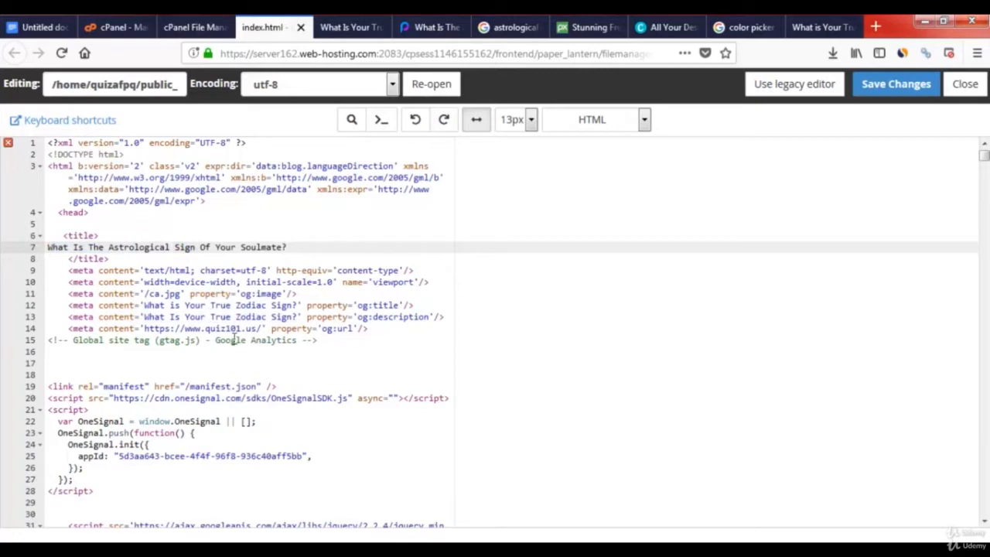
pyautogui.click(896, 83)
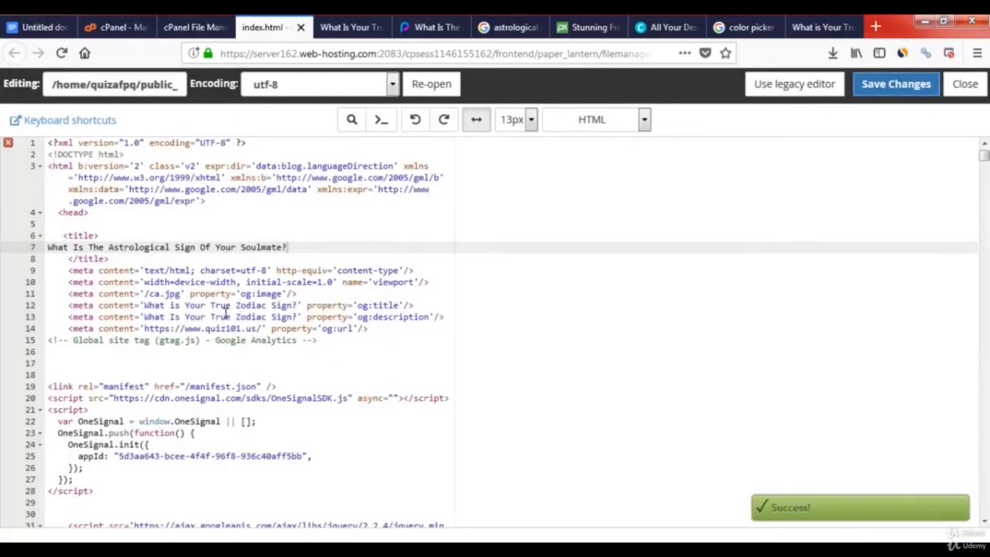
# Reload the live quiz101.us page to check its title, and return to the index.html code
pyautogui.click(352, 27)
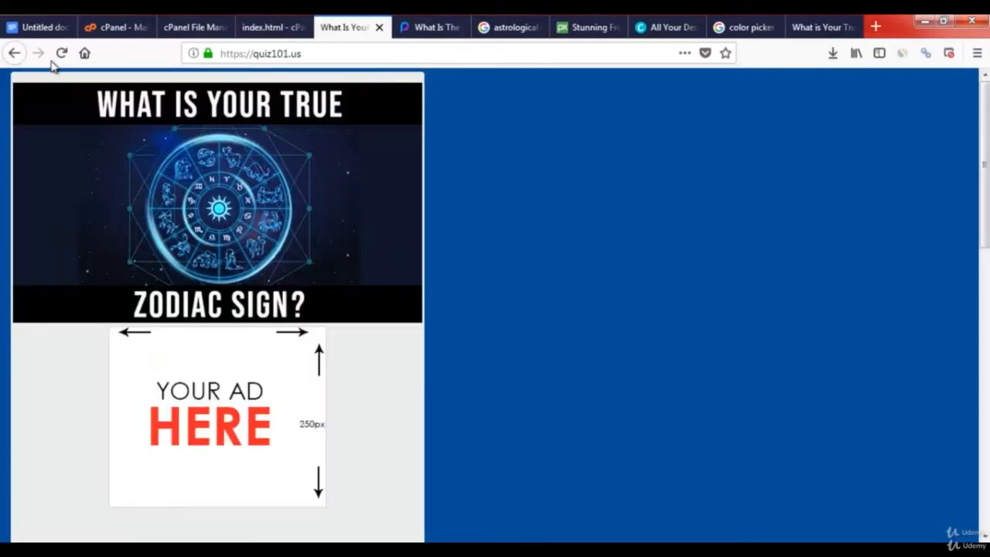
pyautogui.click(61, 52)
pyautogui.click(269, 28)
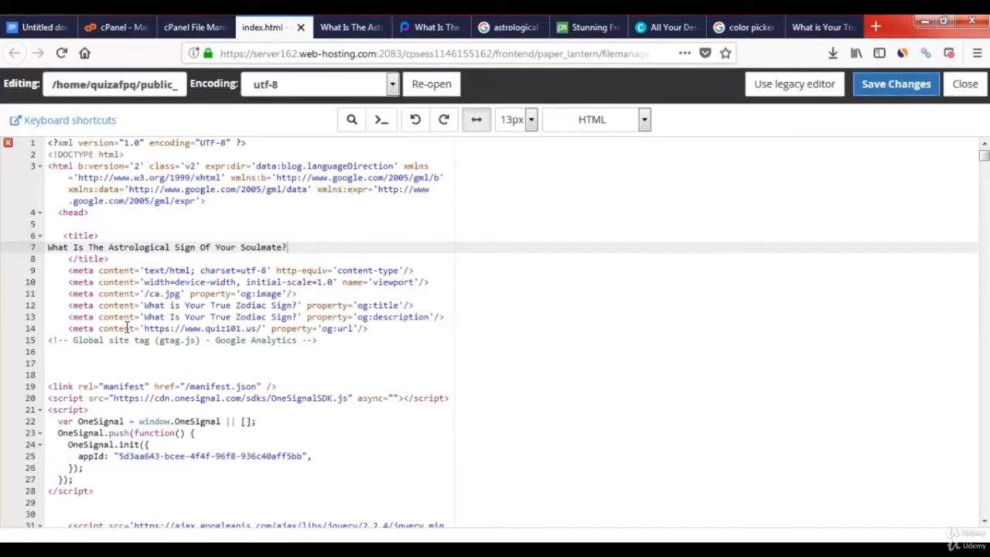
# Replace the og:title meta content with "What Is The Astrological Sign Of Your Soulmate?"
pyautogui.click(99, 269)
pyautogui.click(108, 282)
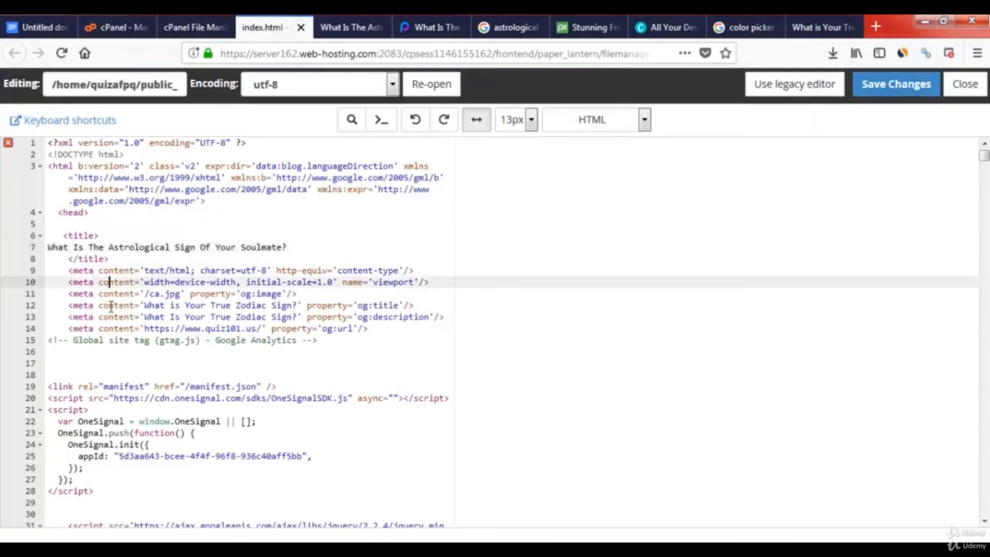
pyautogui.click(109, 305)
pyautogui.click(114, 317)
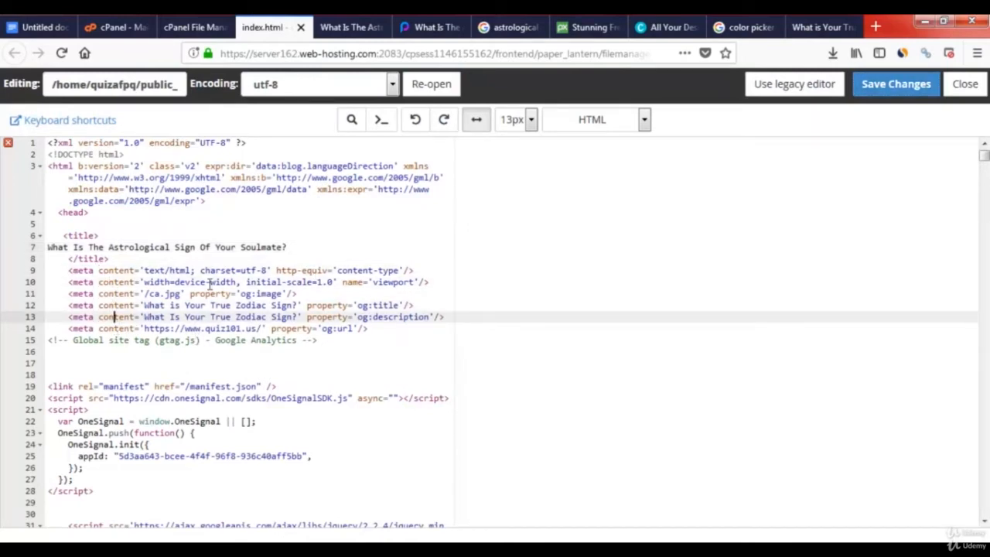
pyautogui.click(378, 305)
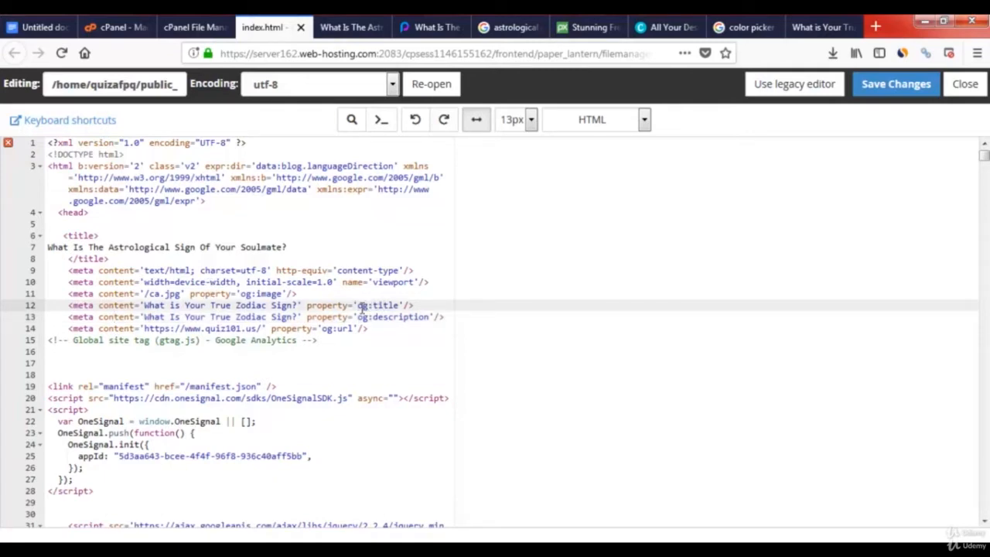
pyautogui.moveTo(357, 305); pyautogui.dragTo(390, 305)
pyautogui.click(391, 305)
pyautogui.moveTo(145, 305); pyautogui.dragTo(299, 306)
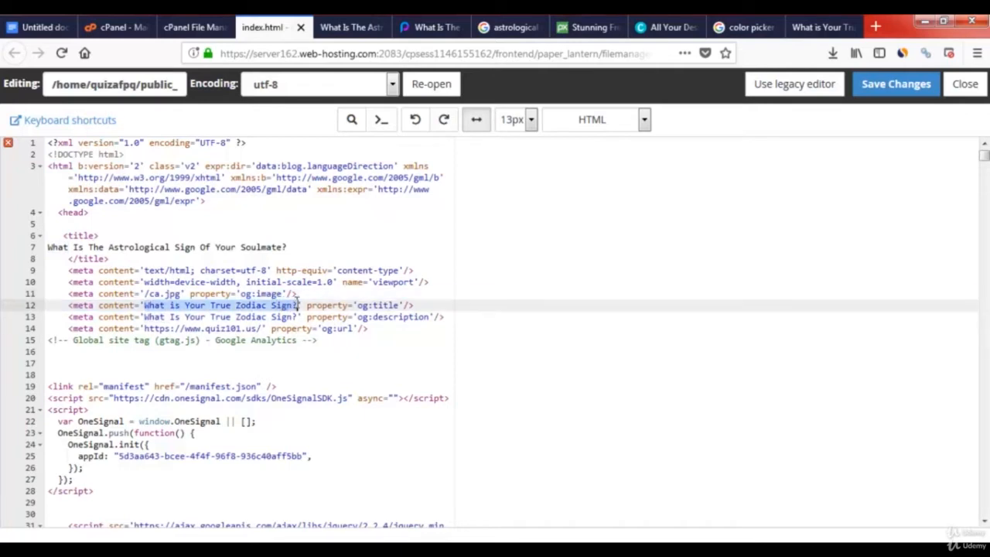
pyautogui.rightClick(299, 305)
pyautogui.click(328, 362)
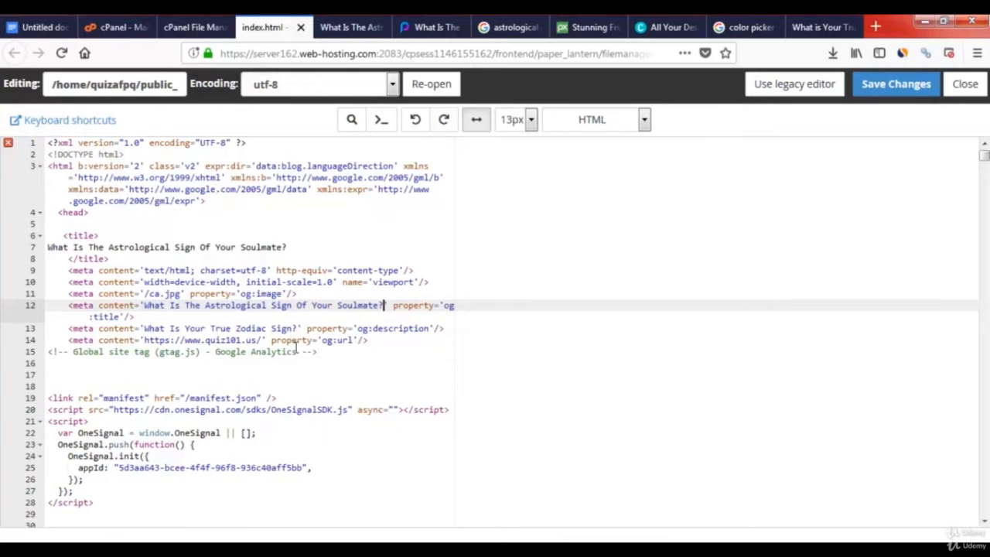
# Replace the og:description content with Playbuzz's "Will you end up with a sexy Scorpio or an adventurous Sagittarius?" and save index.html
pyautogui.click(411, 328)
pyautogui.doubleClick(411, 329)
pyautogui.click(372, 329)
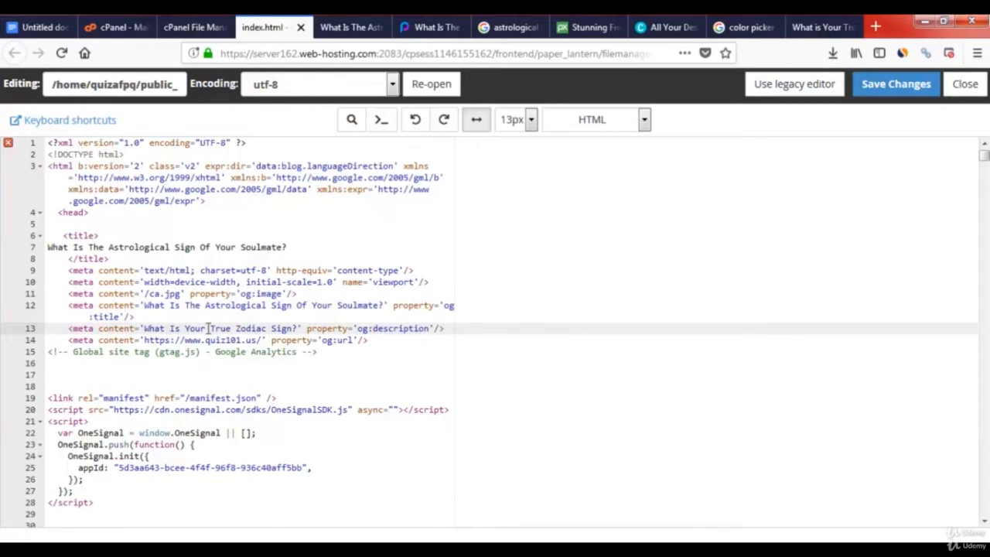
pyautogui.click(424, 27)
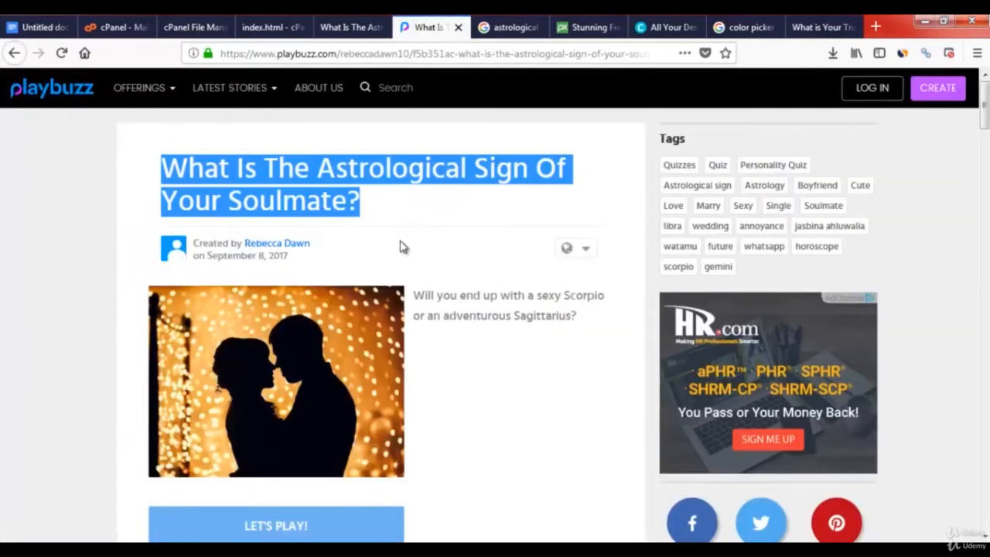
pyautogui.moveTo(414, 294); pyautogui.dragTo(583, 323)
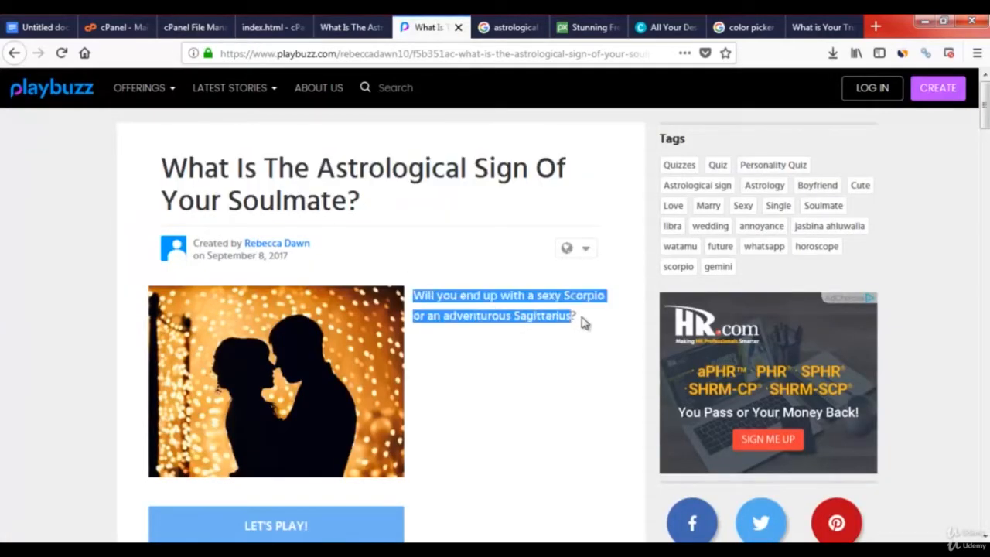
pyautogui.rightClick(585, 320)
pyautogui.click(623, 327)
pyautogui.click(271, 28)
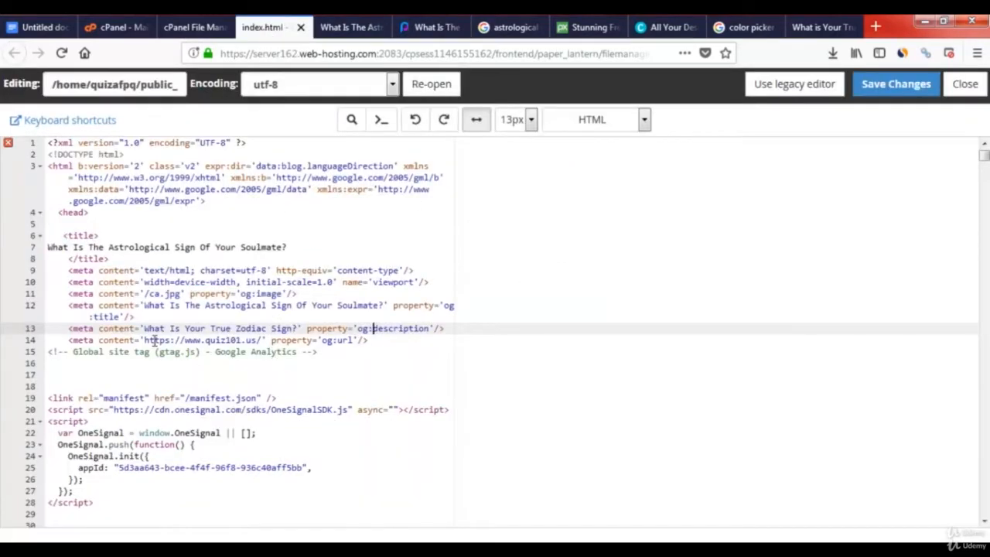
pyautogui.moveTo(143, 327); pyautogui.dragTo(294, 325)
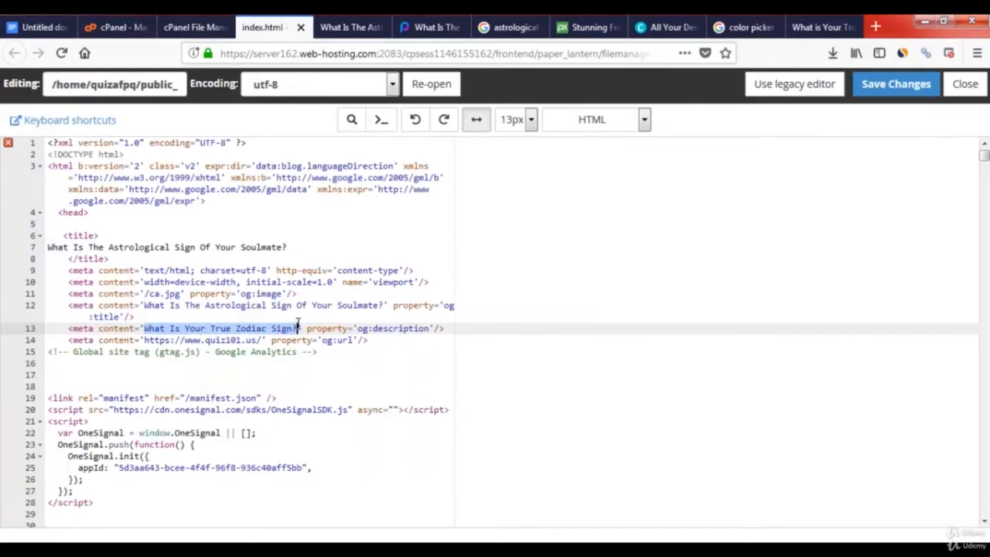
pyautogui.rightClick(294, 325)
pyautogui.click(328, 389)
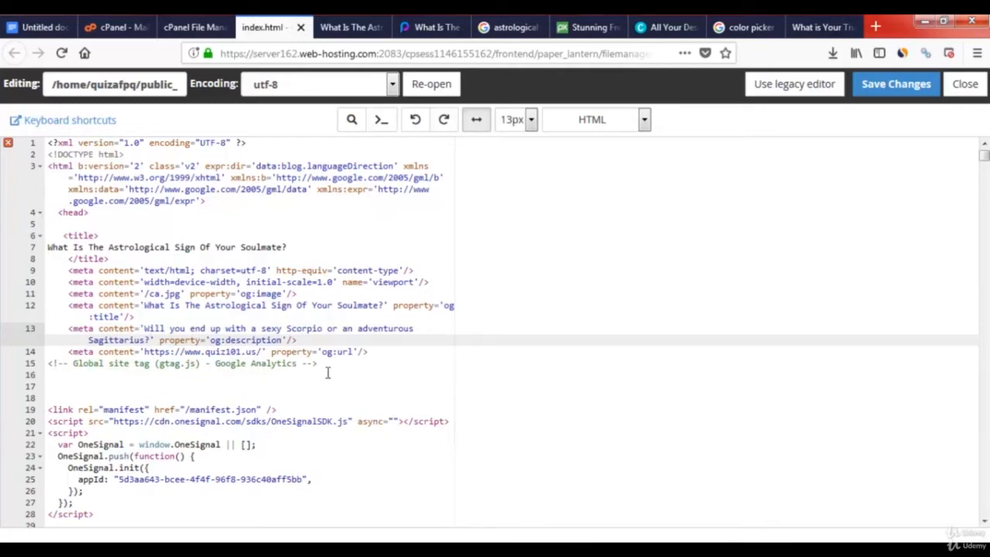
pyautogui.click(344, 352)
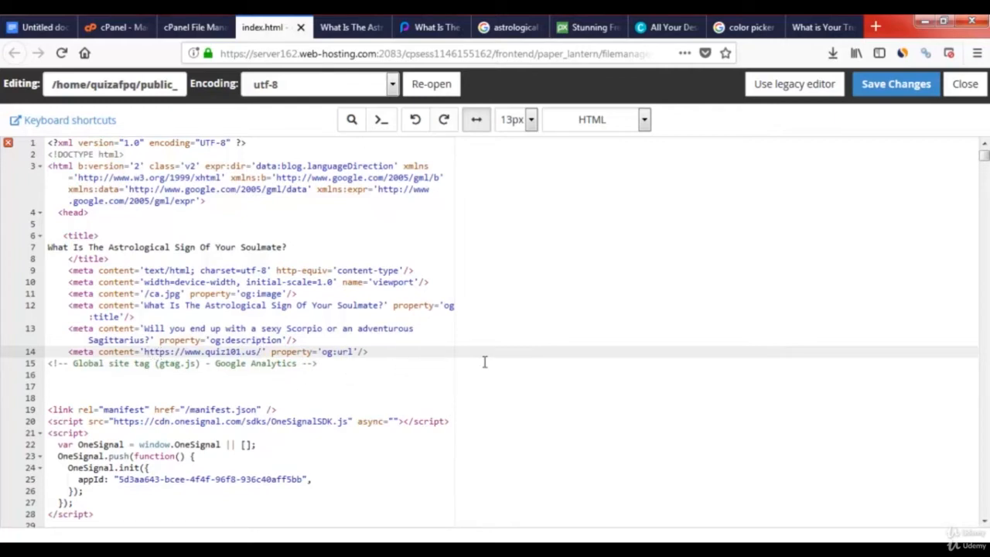
pyautogui.click(882, 89)
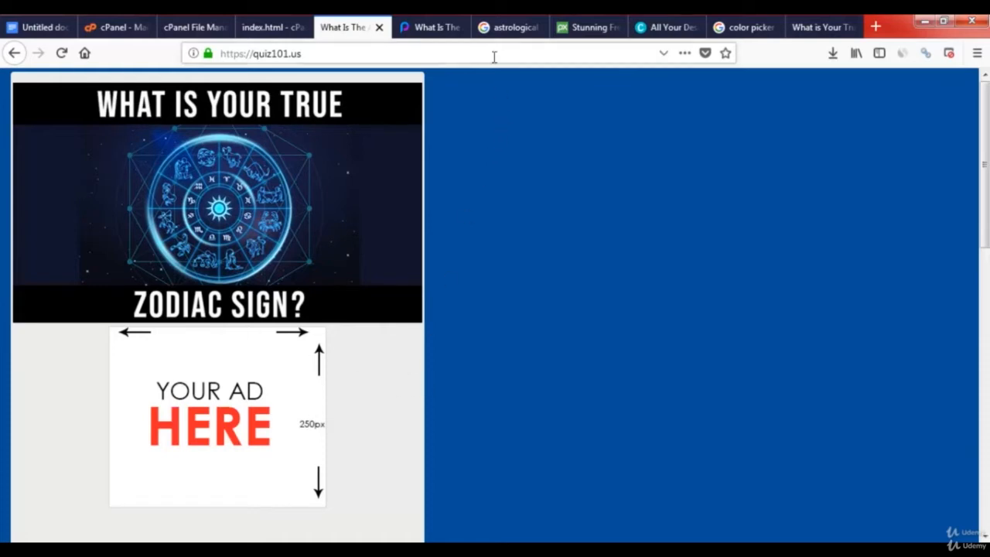
# Browse the Google image results for "astrological sign" and preview the dark blue zodiac wheel with the moon at its centre
pyautogui.click(509, 28)
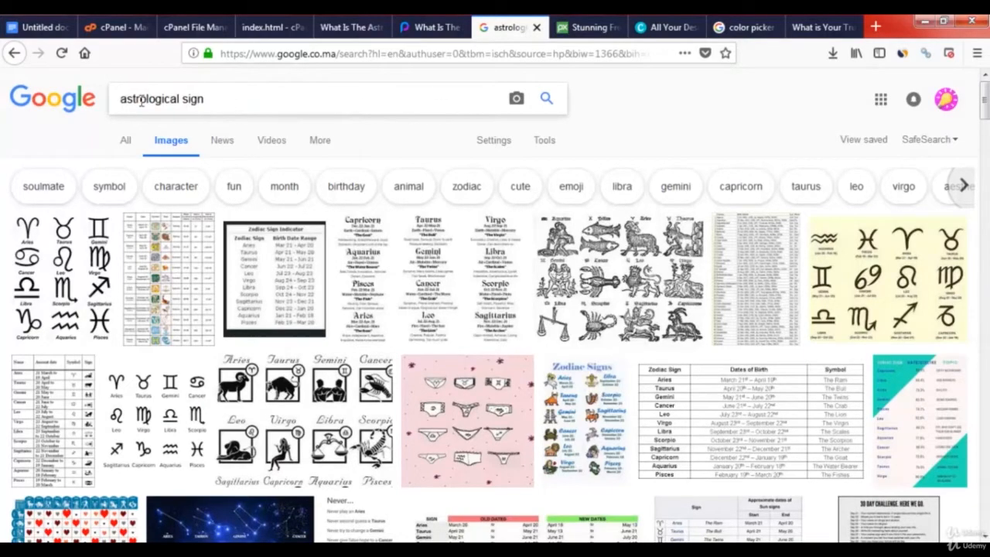
pyautogui.moveTo(984, 100); pyautogui.dragTo(965, 254)
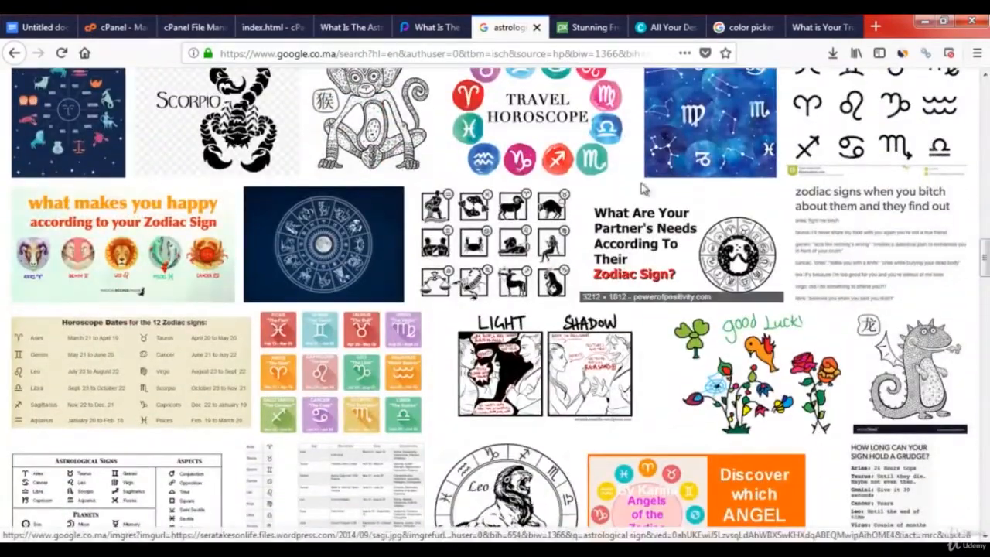
pyautogui.click(298, 224)
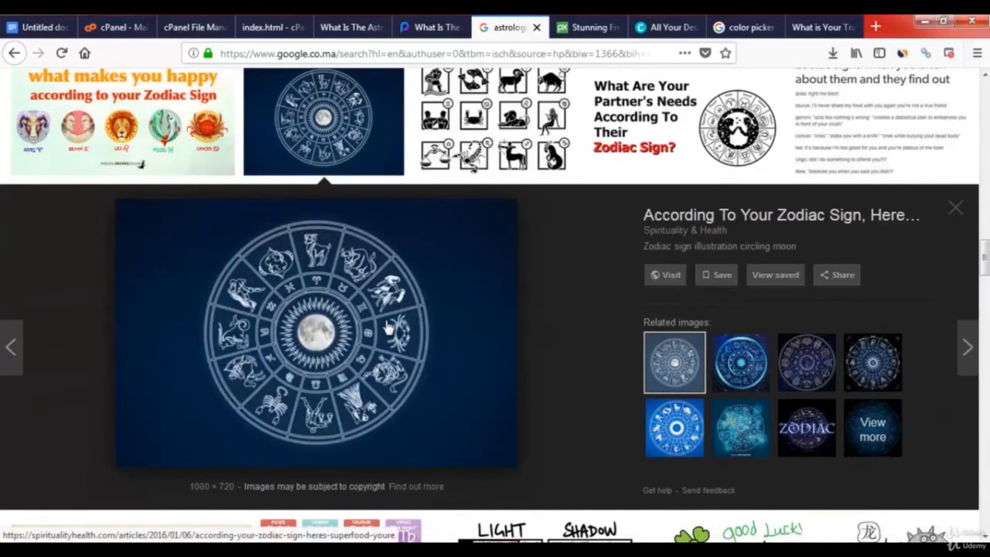
# Copy the image location of the Playbuzz quiz's couple silhouette and open that image by itself in a new browser tab
pyautogui.click(436, 27)
pyautogui.click(521, 434)
pyautogui.rightClick(257, 340)
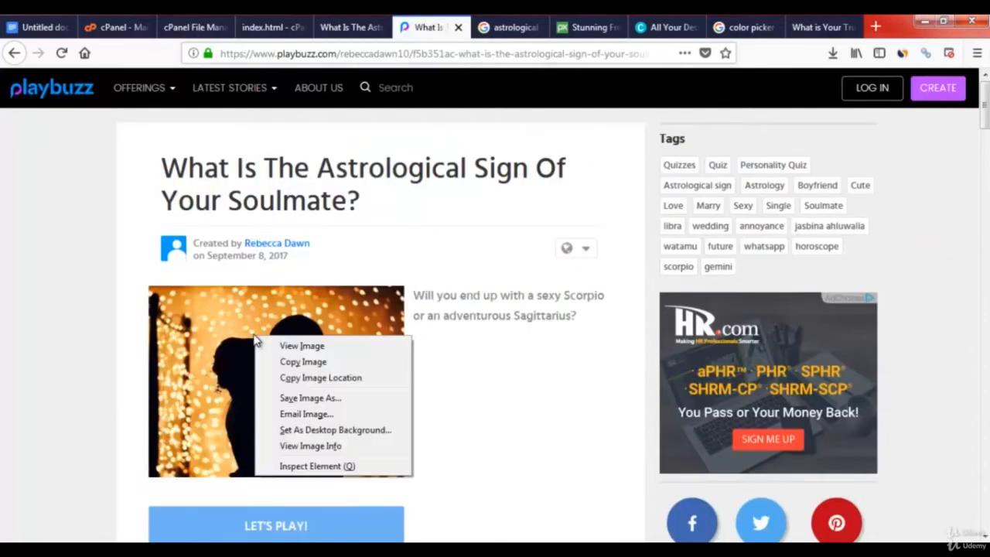
pyautogui.click(387, 380)
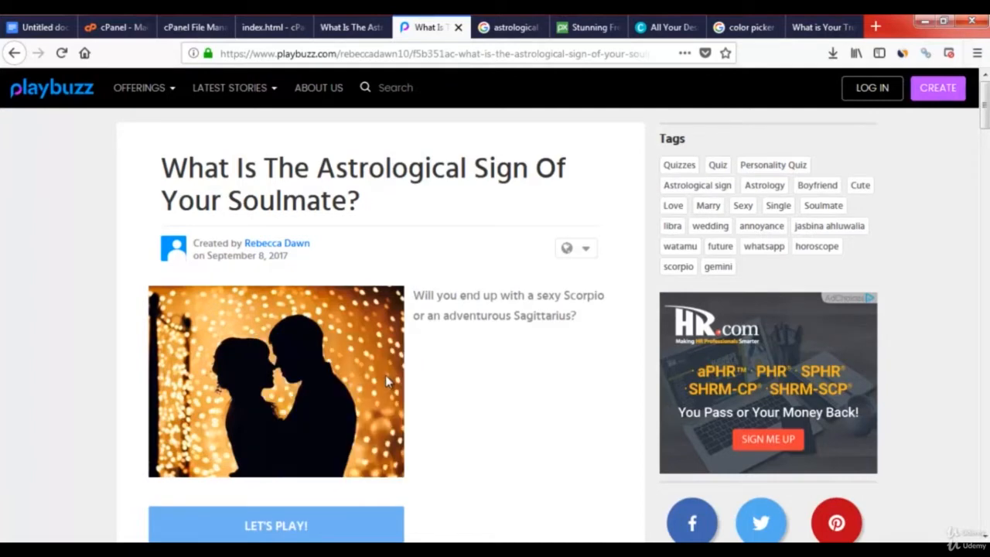
pyautogui.click(876, 26)
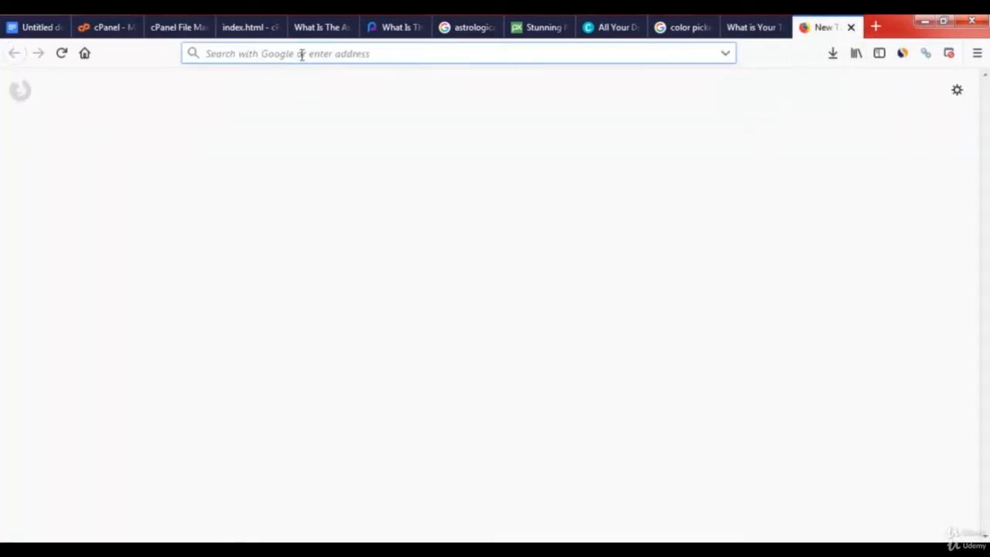
pyautogui.rightClick(302, 54)
pyautogui.click(337, 137)
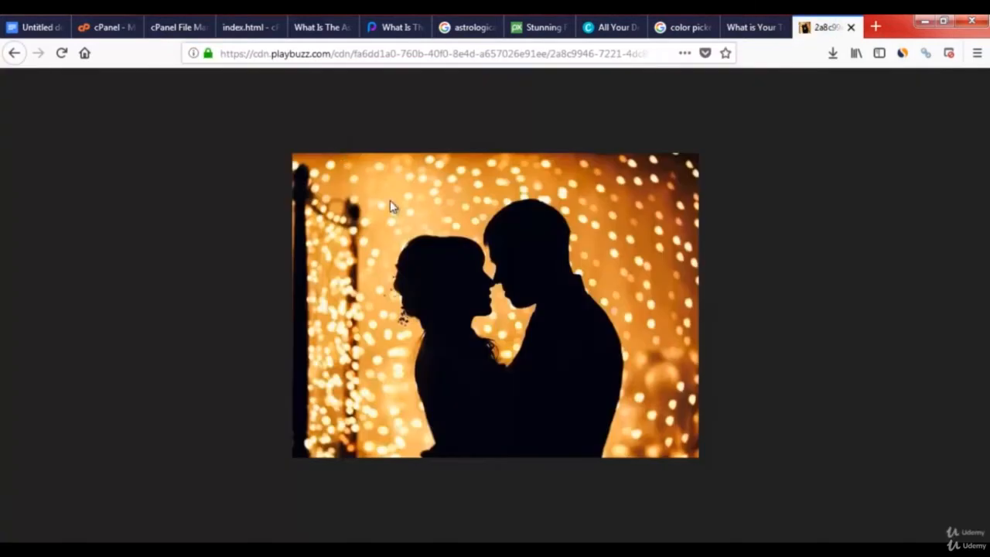
pyautogui.rightClick(489, 274)
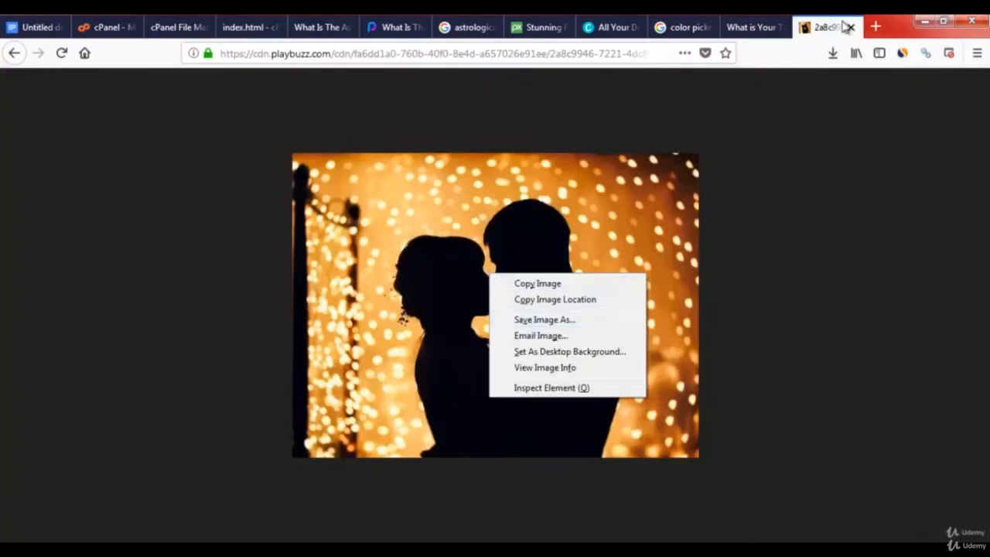
pyautogui.click(816, 26)
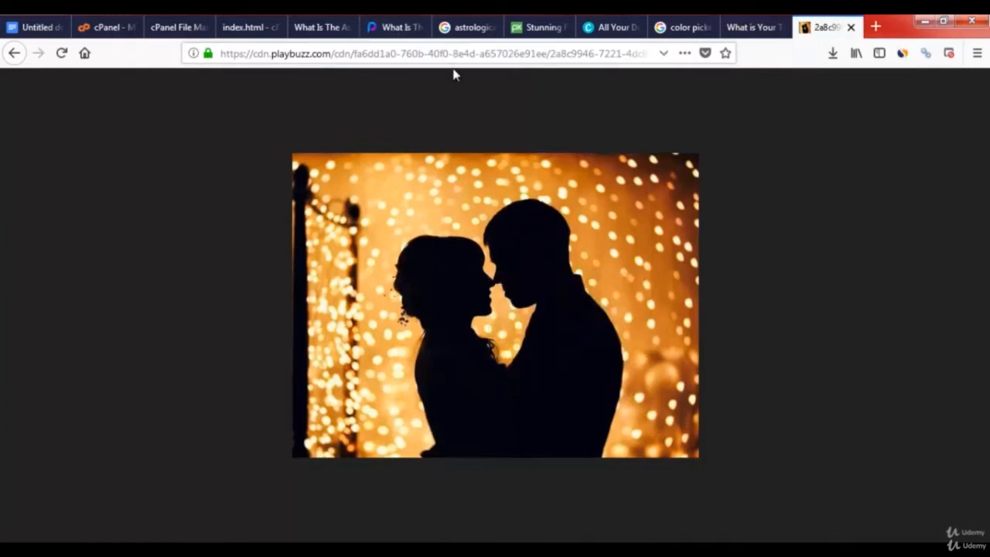
# Search Pixabay for "astrological sign" and browse the free image results
pyautogui.click(539, 29)
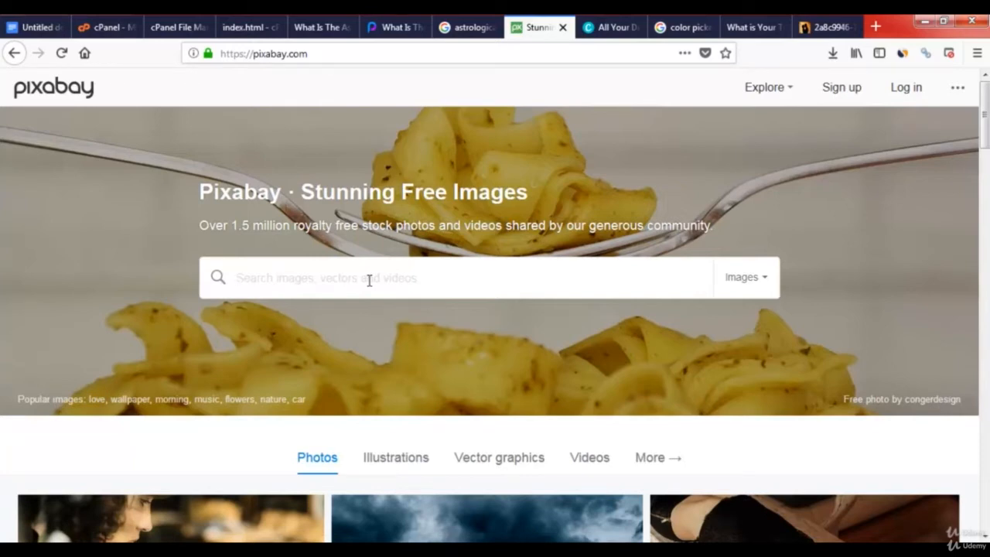
pyautogui.write('as')
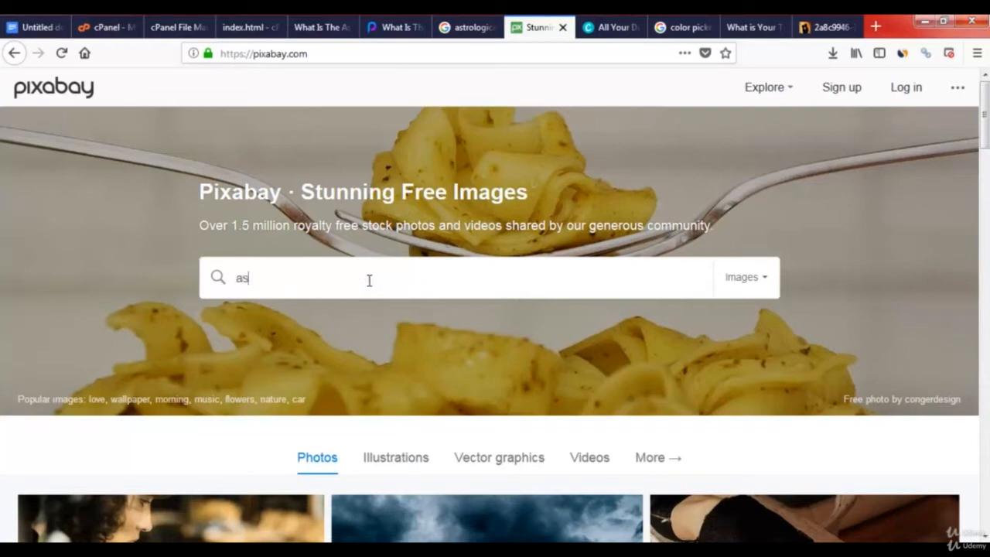
pyautogui.write('trologi')
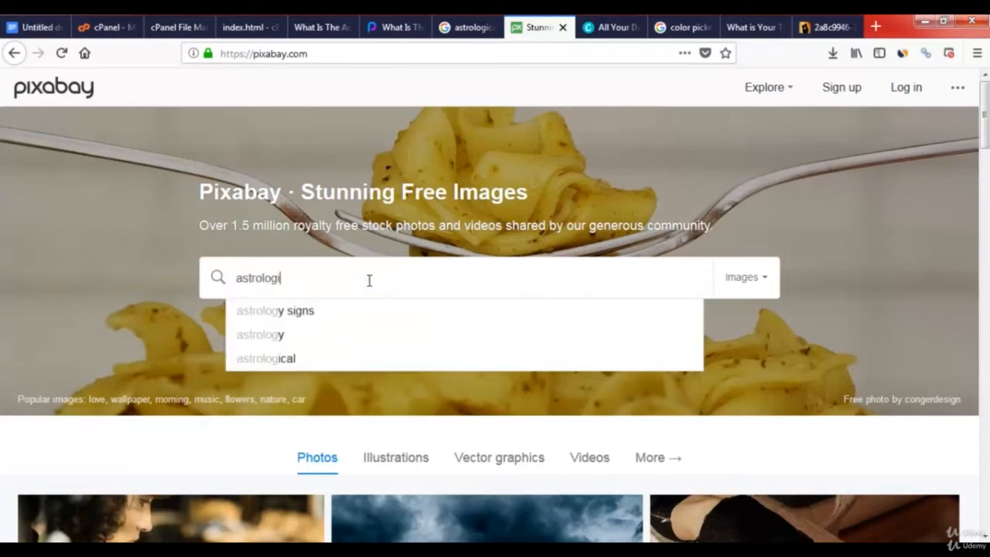
pyautogui.write('cal')
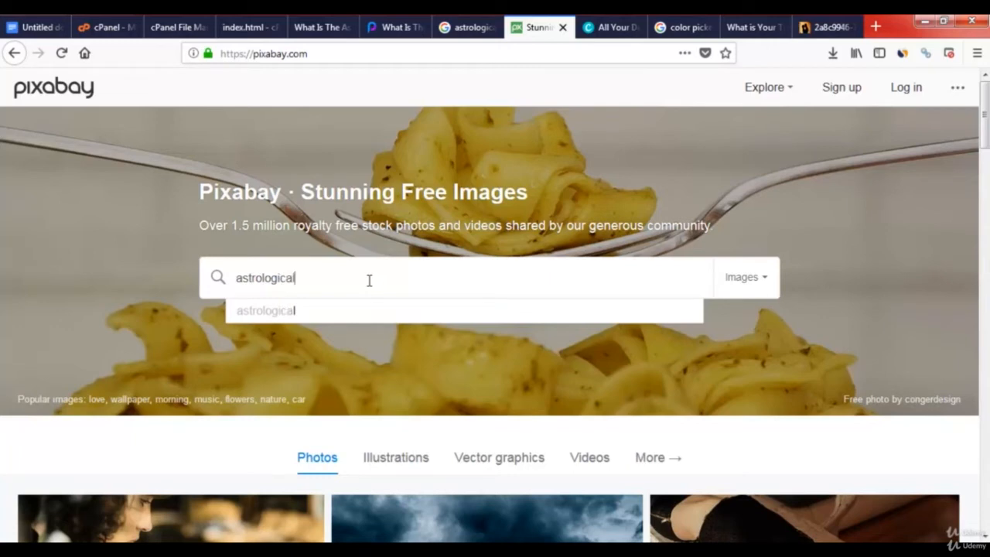
pyautogui.write(' sign')
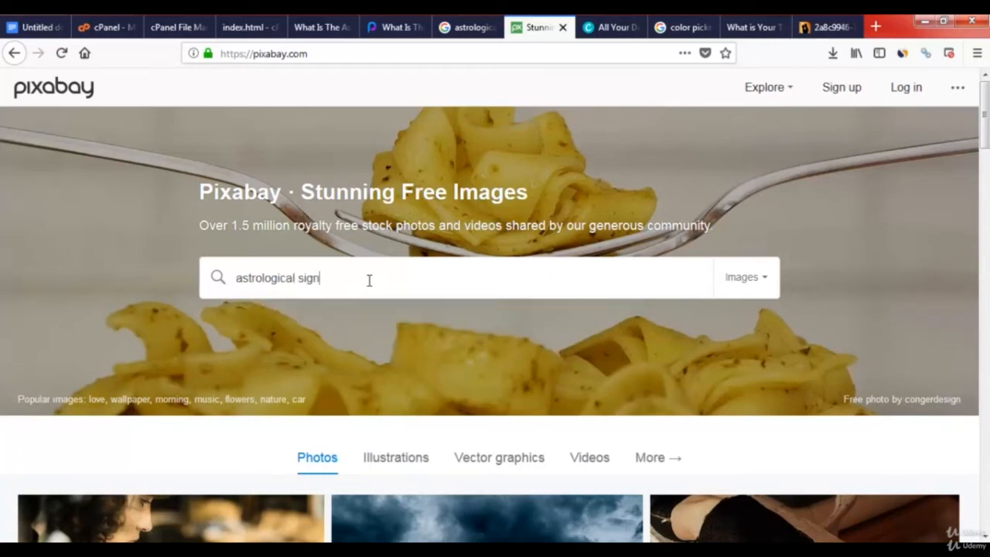
pyautogui.press('Return')
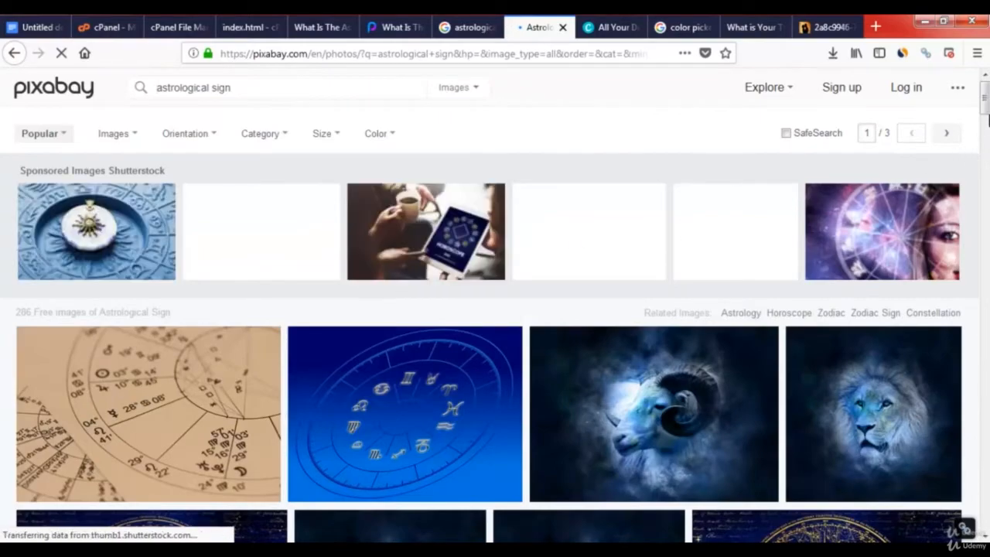
pyautogui.moveTo(986, 98); pyautogui.dragTo(985, 296)
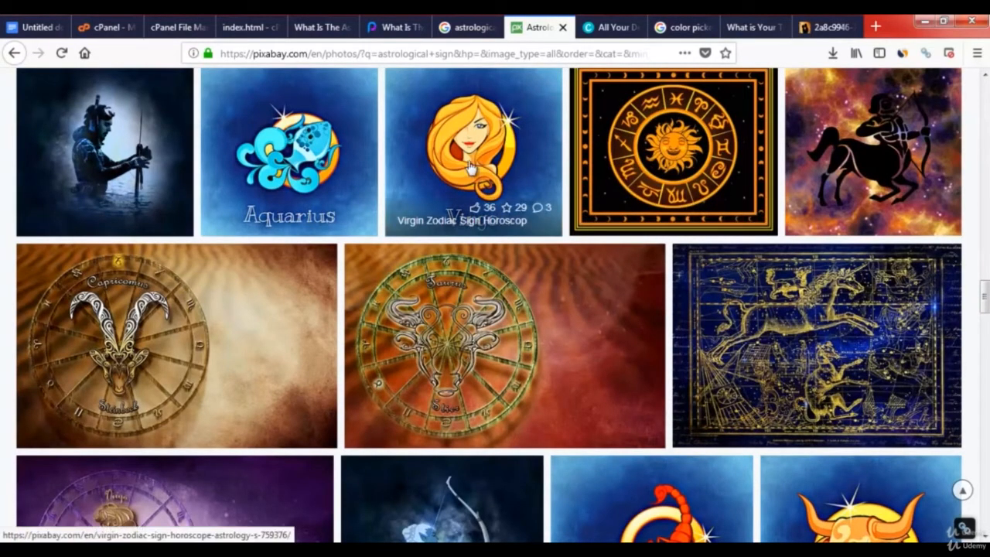
pyautogui.scroll(10, 445, 158)
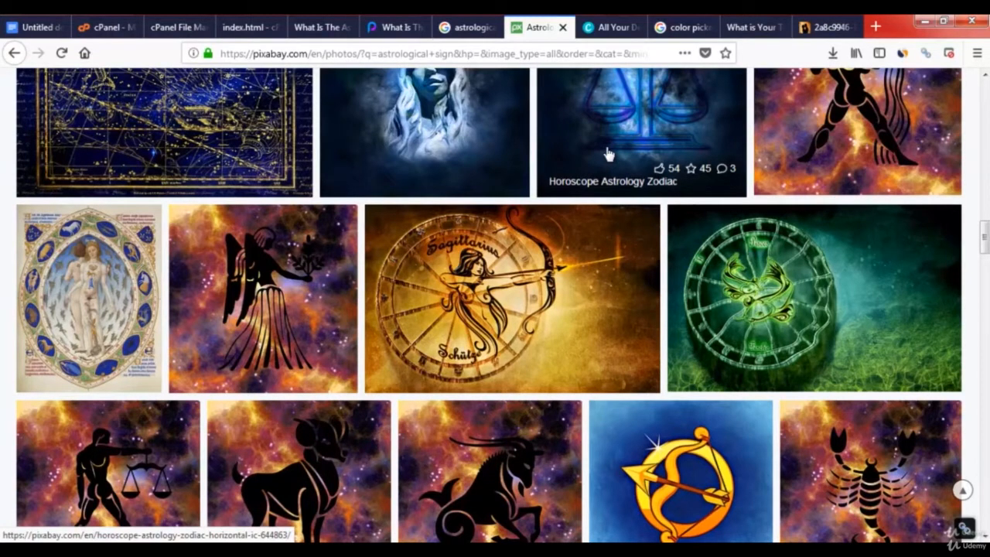
# Switch to Canva and create a blank design with custom dimensions of 500 × 300 px
pyautogui.click(609, 27)
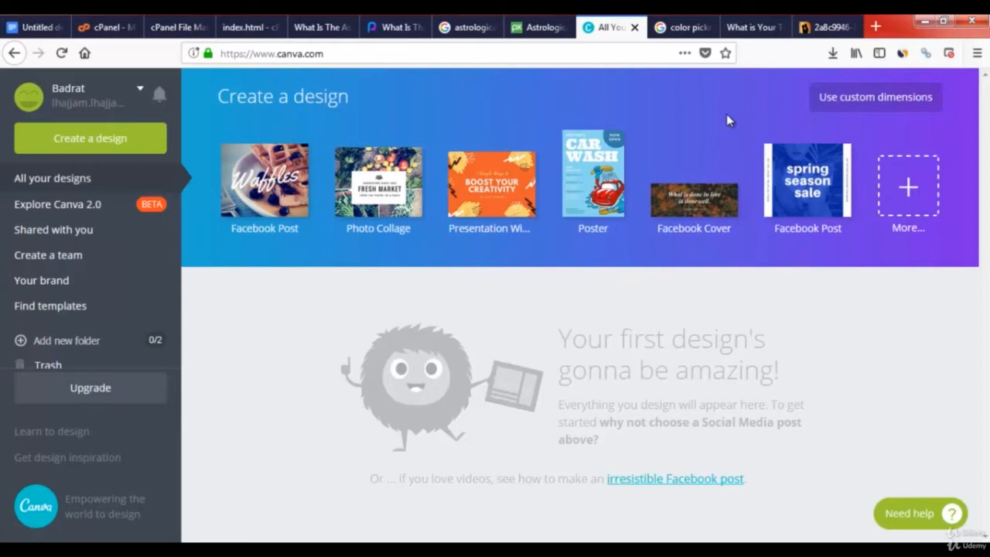
pyautogui.click(934, 197)
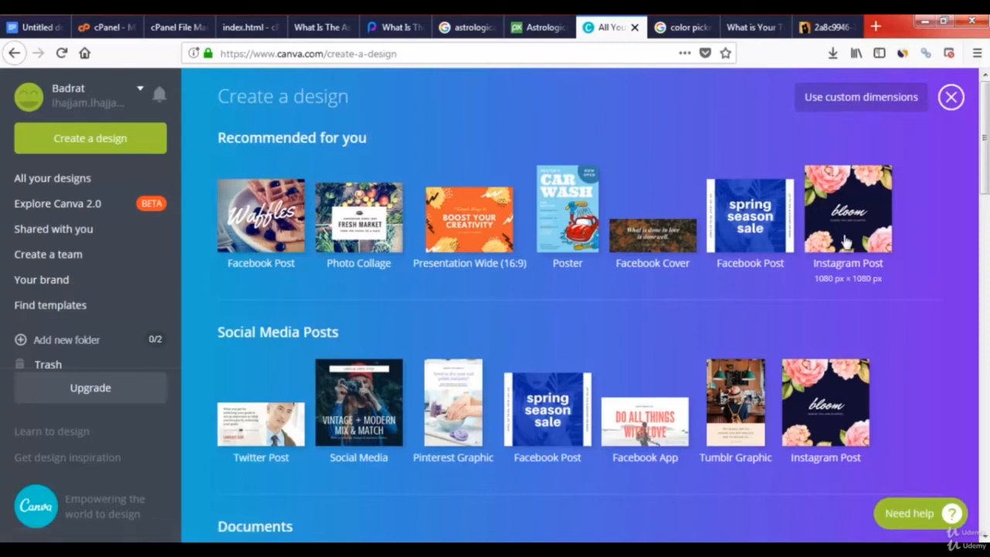
pyautogui.scroll(-5, 625, 319)
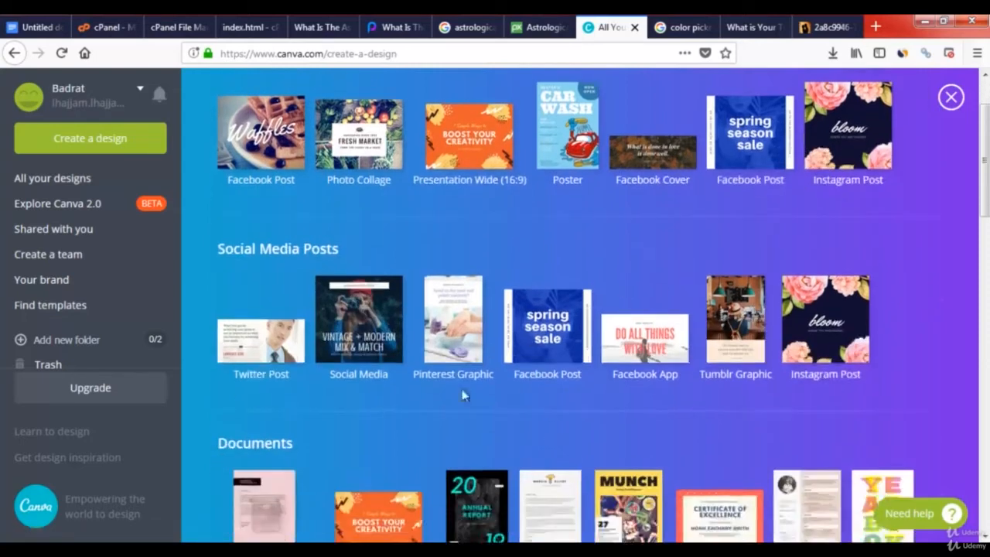
pyautogui.scroll(-2, 378, 377)
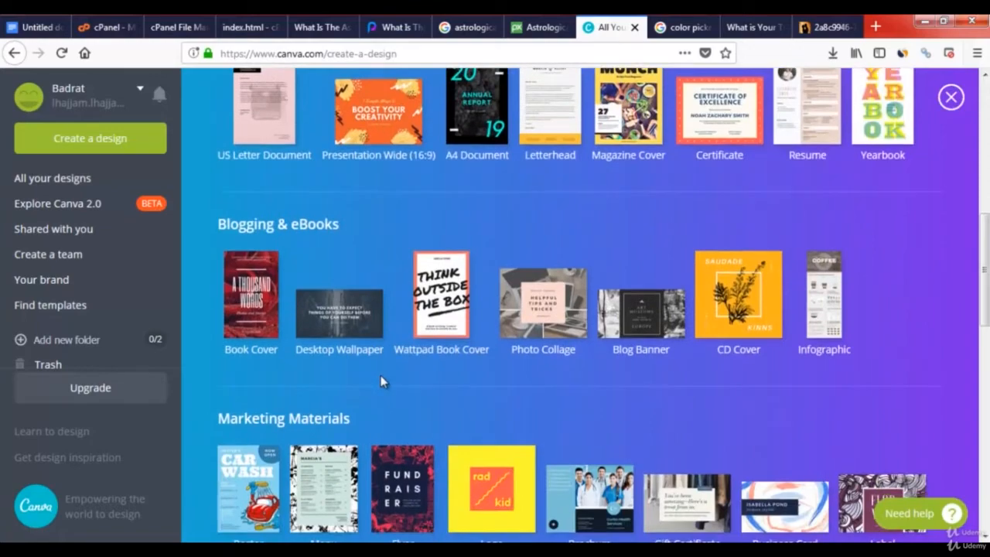
pyautogui.scroll(-3, 380, 376)
pyautogui.scroll(-2, 379, 376)
pyautogui.scroll(12, 380, 382)
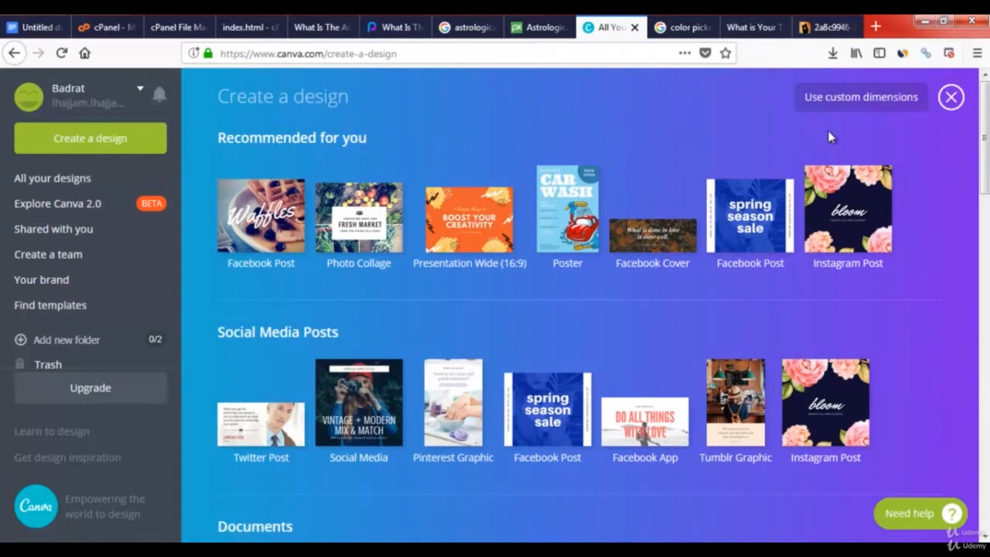
pyautogui.click(861, 98)
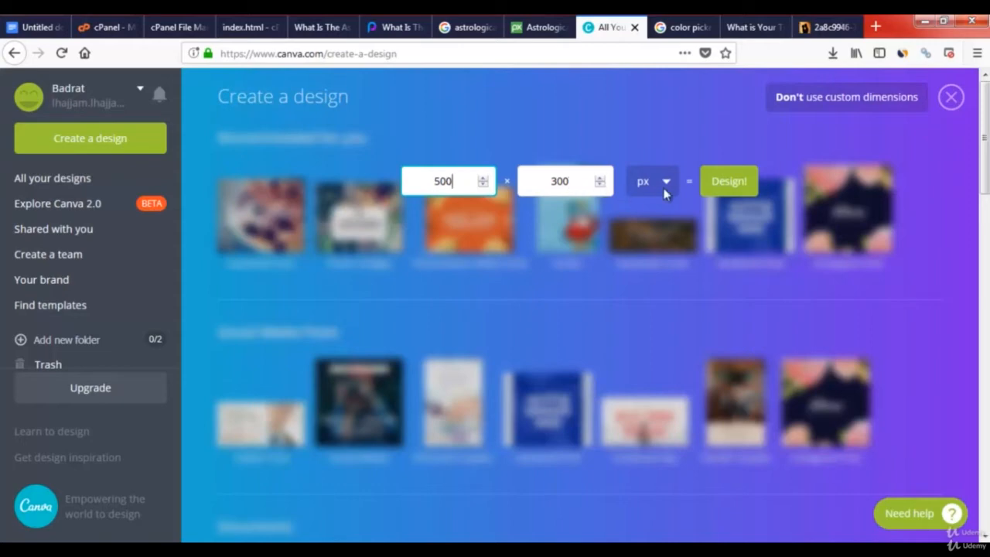
pyautogui.click(730, 183)
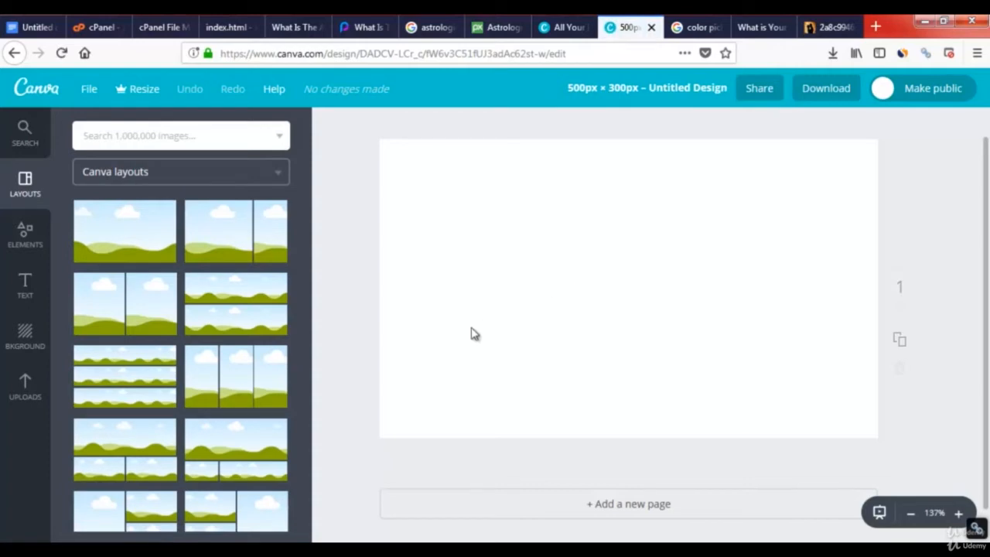
# Upload the "astrologie" image from the body folder and place it on the blank page
pyautogui.click(26, 384)
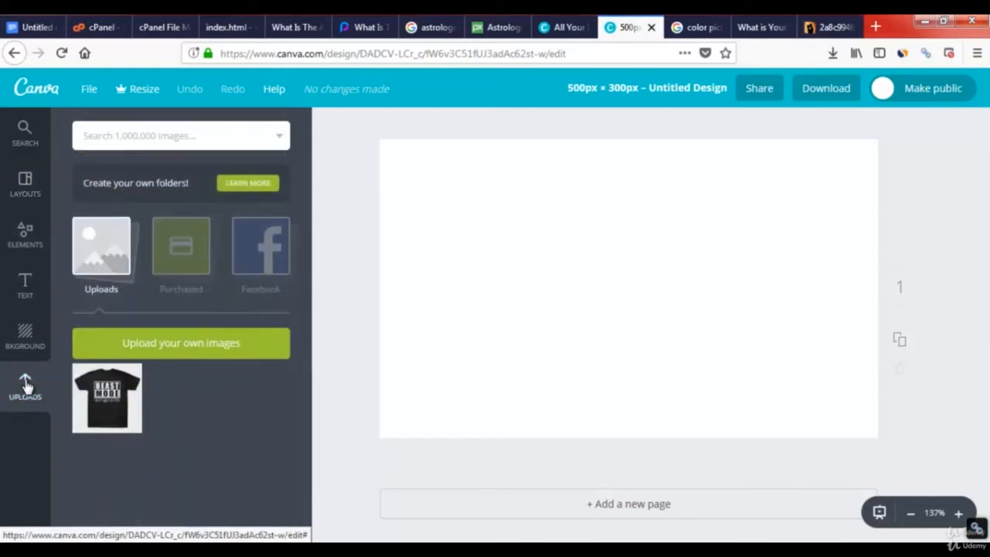
pyautogui.click(207, 348)
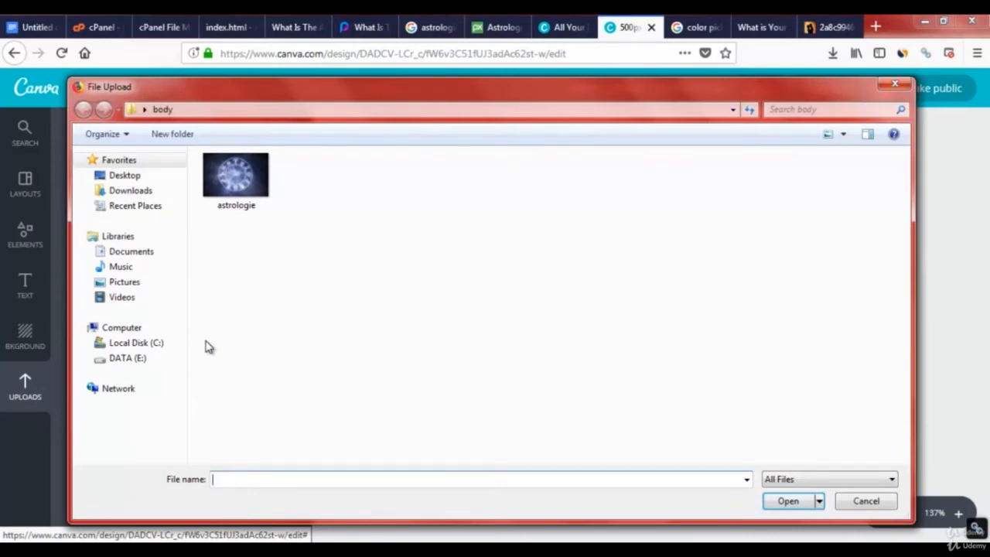
pyautogui.doubleClick(236, 179)
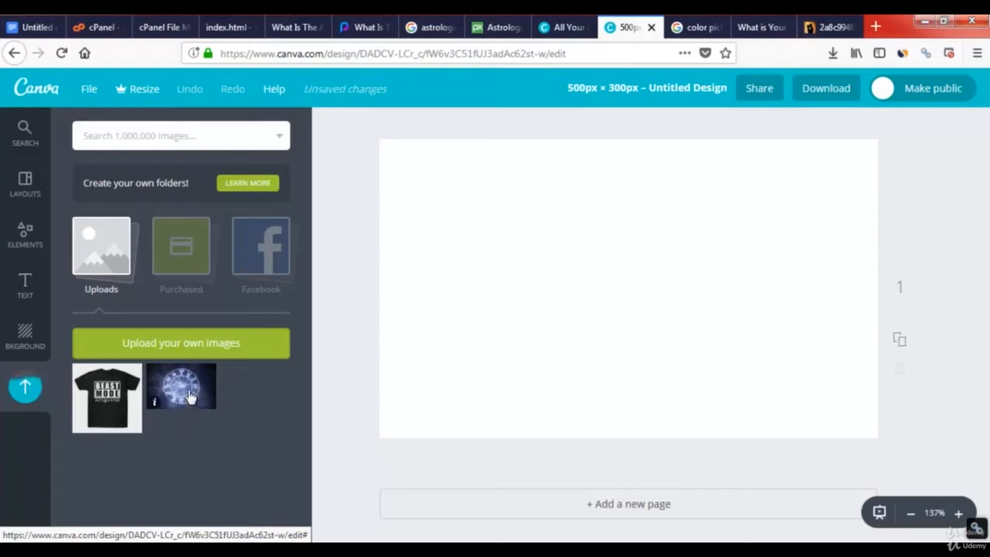
pyautogui.click(190, 396)
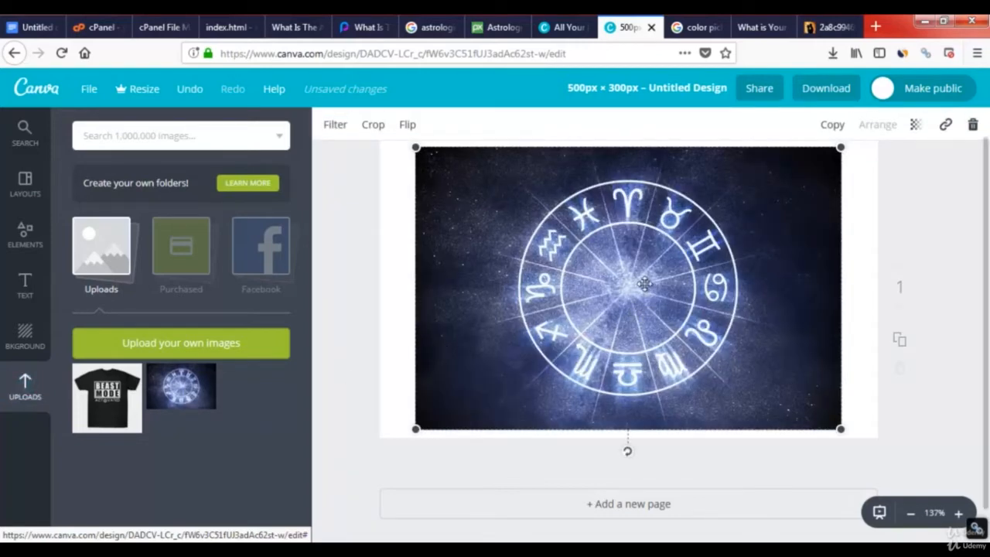
# Align the zodiac image with the page's upper-left corner and enlarge it proportionally until it covers the whole page
pyautogui.moveTo(641, 285); pyautogui.dragTo(607, 285)
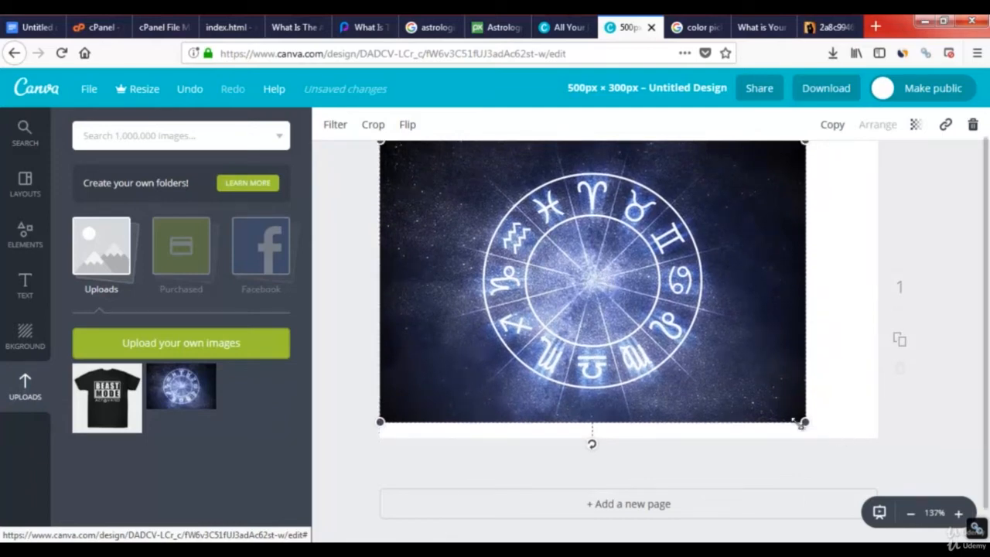
pyautogui.moveTo(806, 422); pyautogui.dragTo(890, 477)
pyautogui.moveTo(673, 309); pyautogui.dragTo(674, 299)
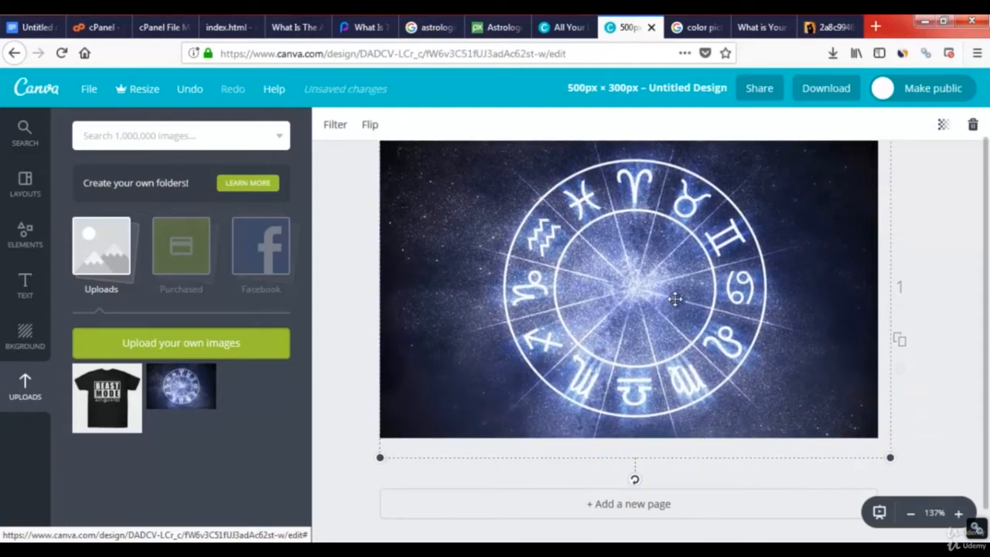
# Nudge the zodiac image slightly down and to the left to centre the wheel on the page
pyautogui.press('Down')
pyautogui.press('Down')
pyautogui.press('Down')
pyautogui.press('Down')
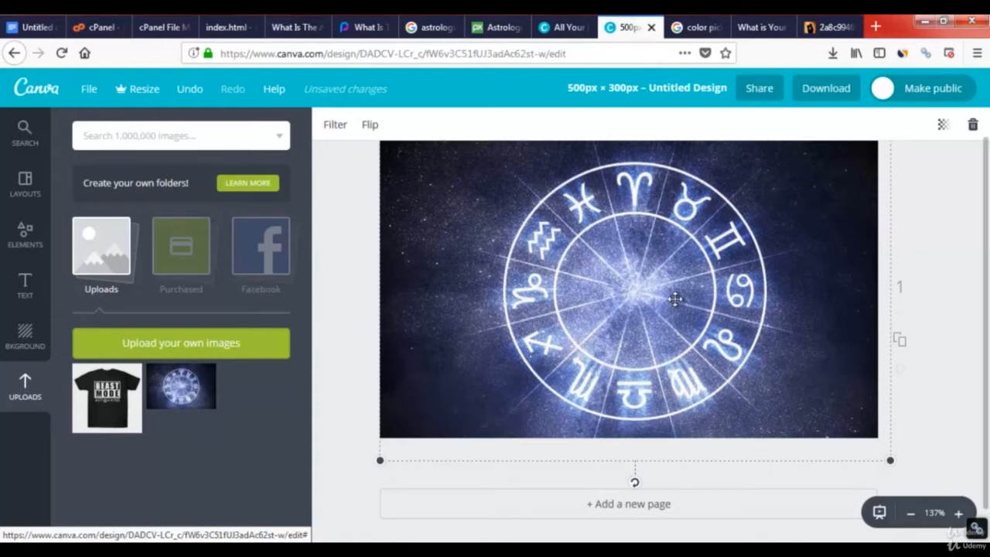
pyautogui.press('Left')
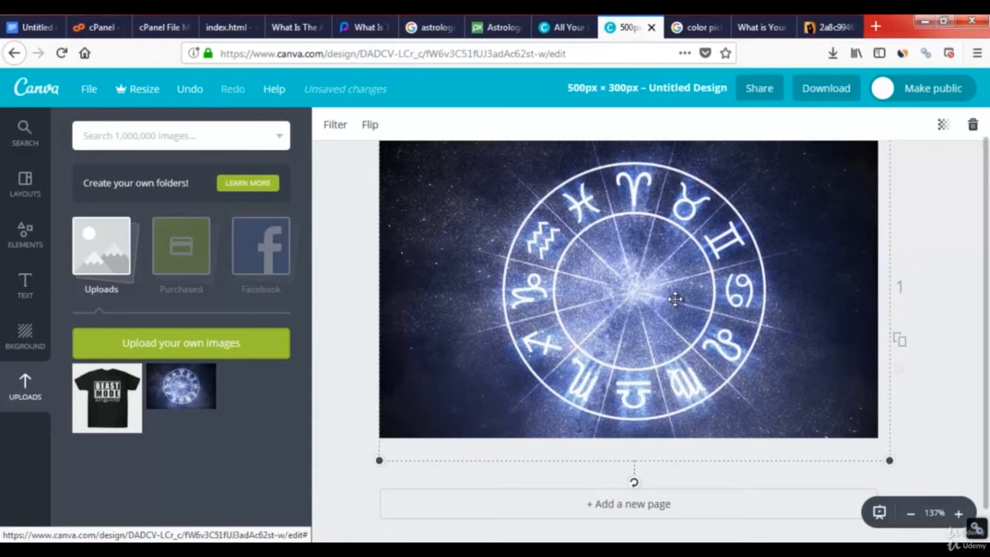
pyautogui.press('Left')
pyautogui.press('Left')
pyautogui.press('Left')
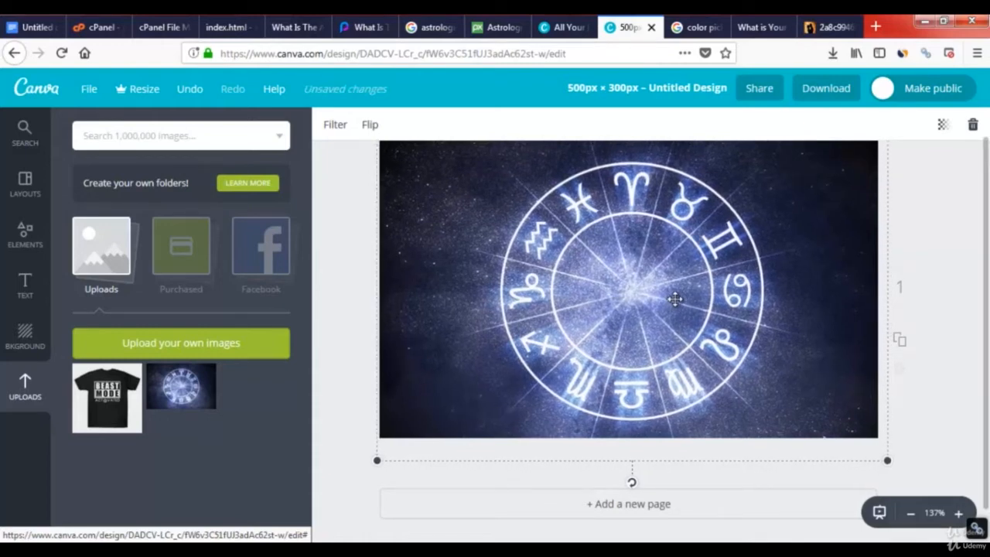
pyautogui.press('Up')
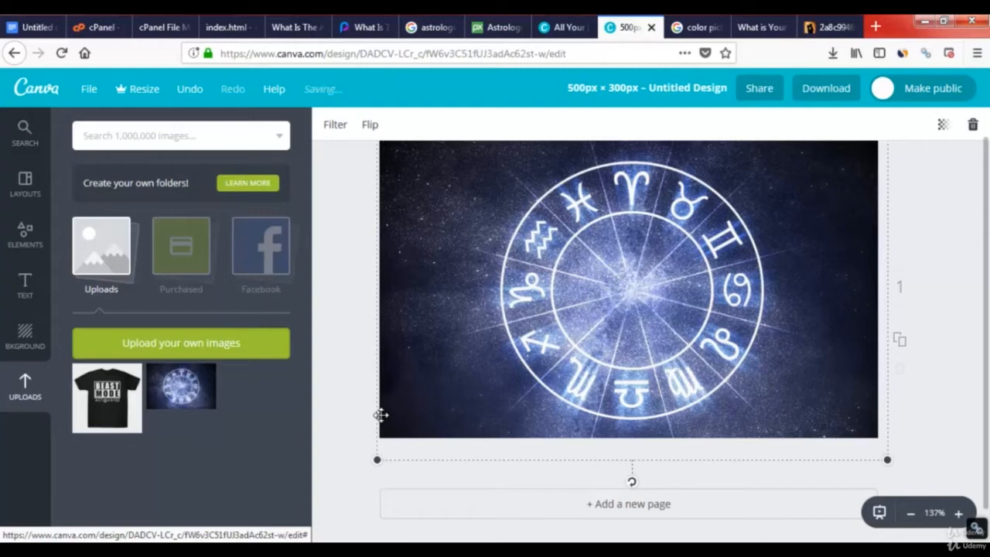
# Add the thick white line element to the cover image
pyautogui.click(23, 231)
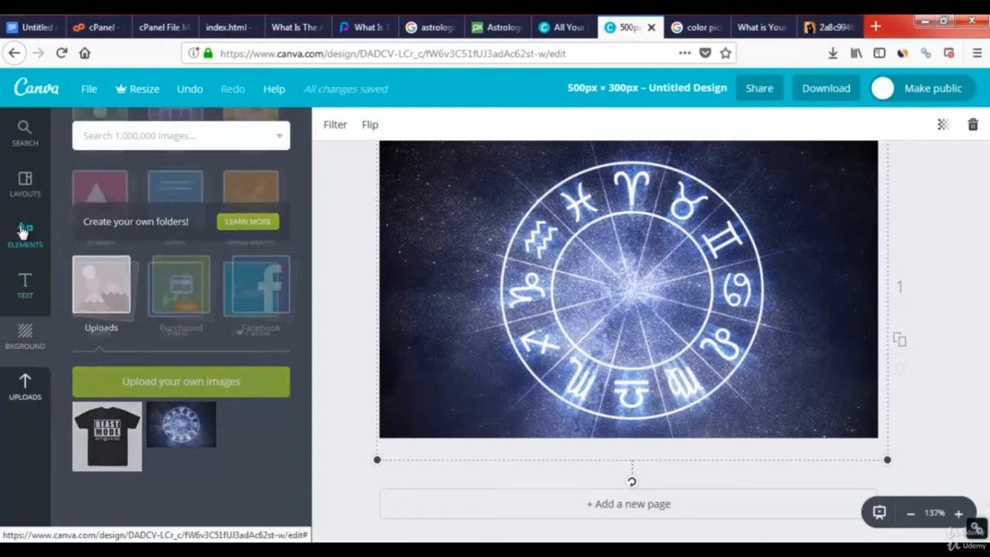
pyautogui.click(169, 290)
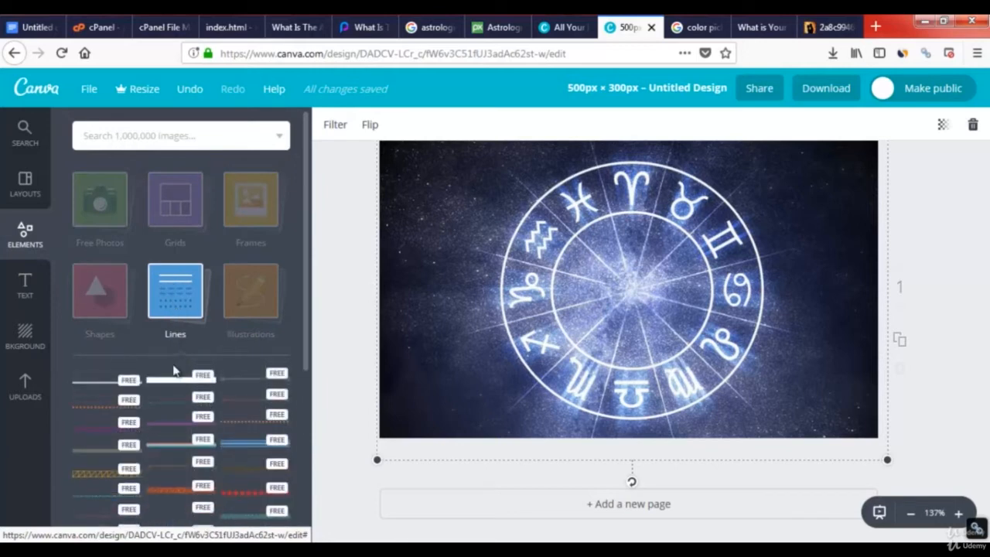
pyautogui.click(172, 380)
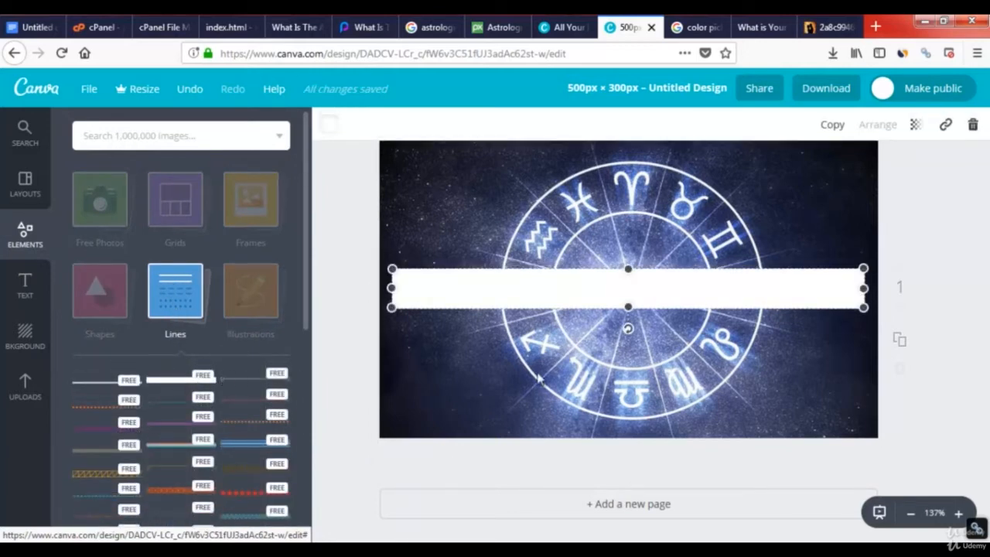
# Place the white bar along the page's upper edge, stretch it to the full page width and thicken it slightly
pyautogui.moveTo(660, 289); pyautogui.dragTo(652, 168)
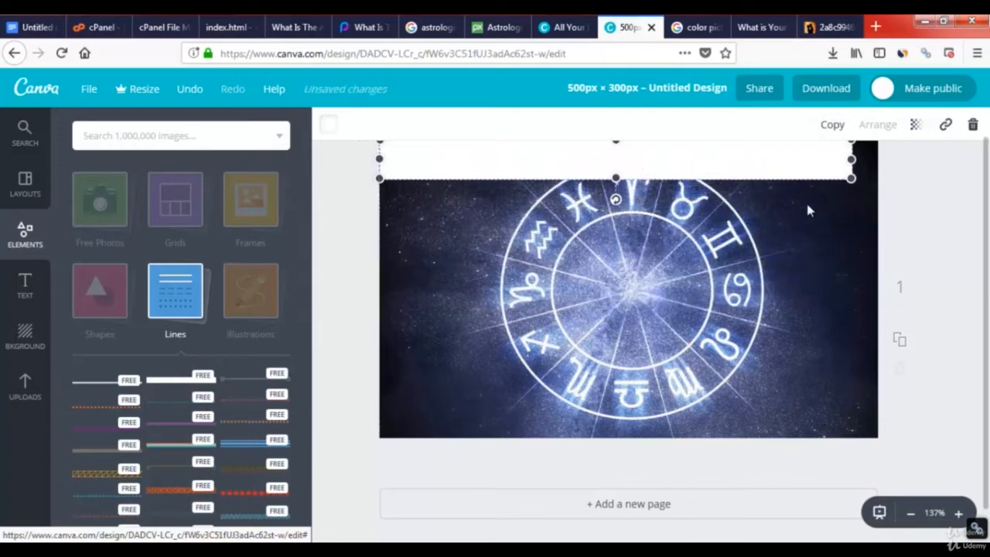
pyautogui.moveTo(851, 159); pyautogui.dragTo(876, 159)
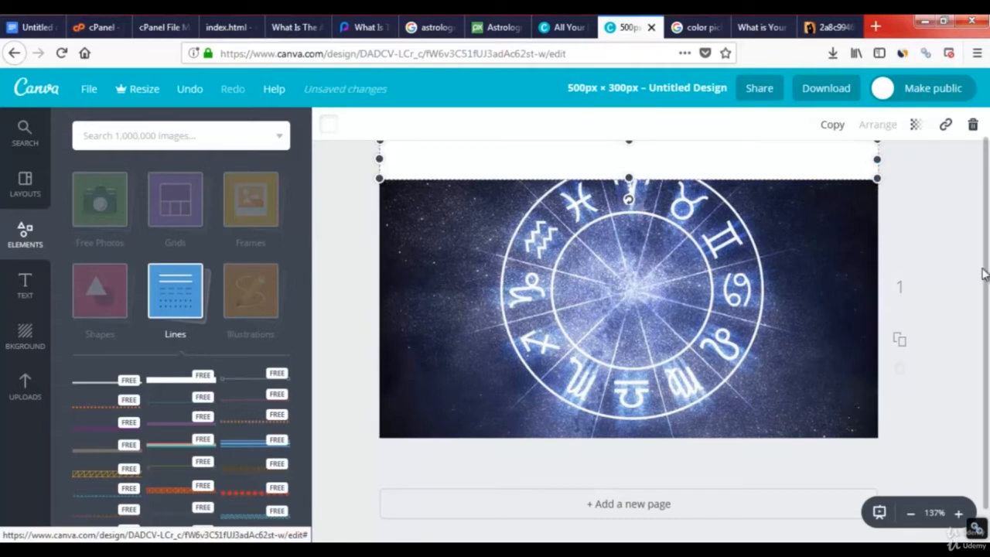
pyautogui.scroll(1, 983, 272)
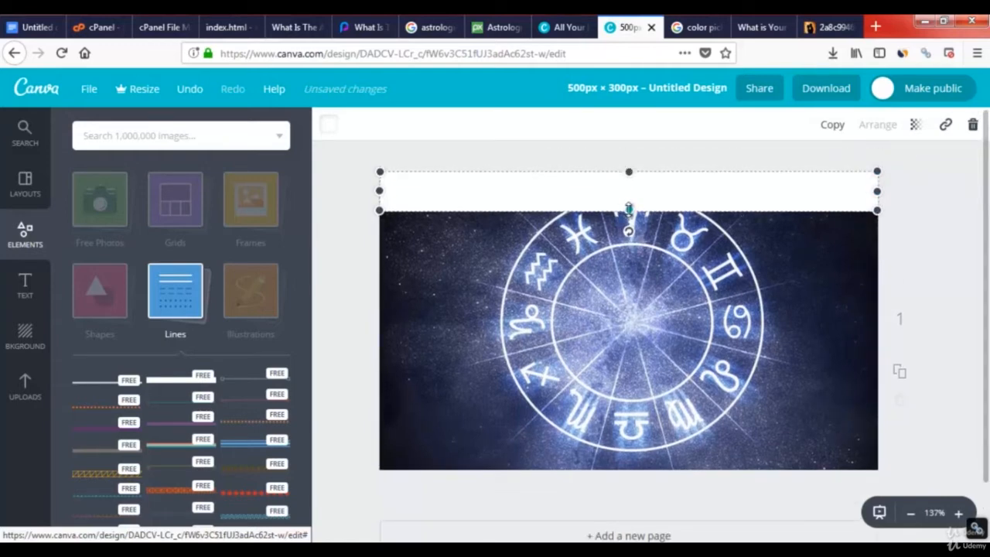
pyautogui.moveTo(628, 209); pyautogui.dragTo(627, 215)
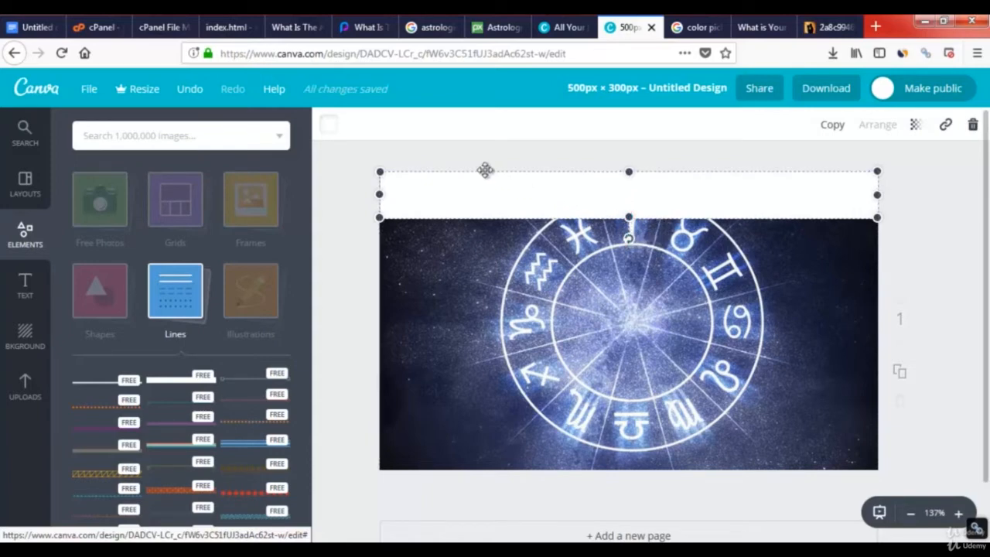
# Change the bar's colour to black
pyautogui.click(328, 128)
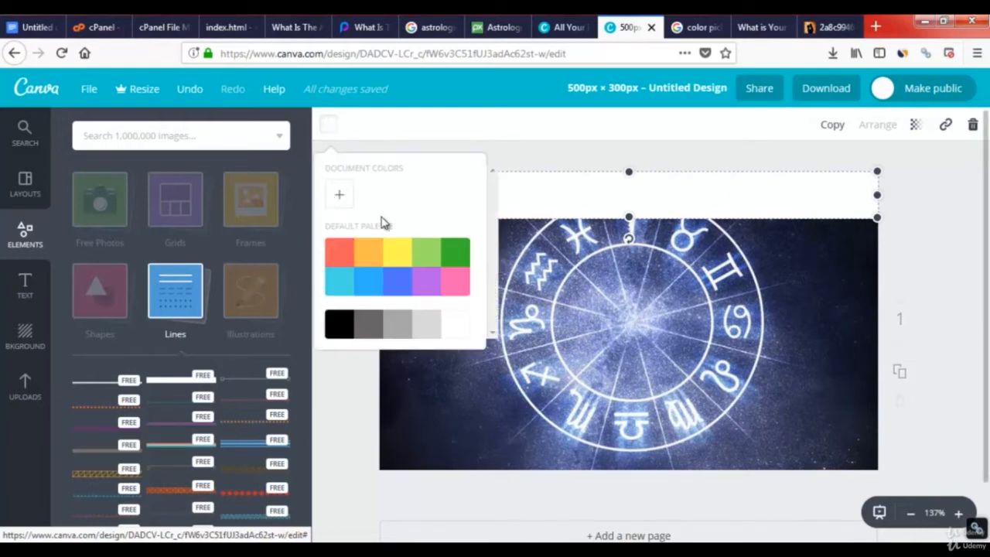
pyautogui.click(340, 325)
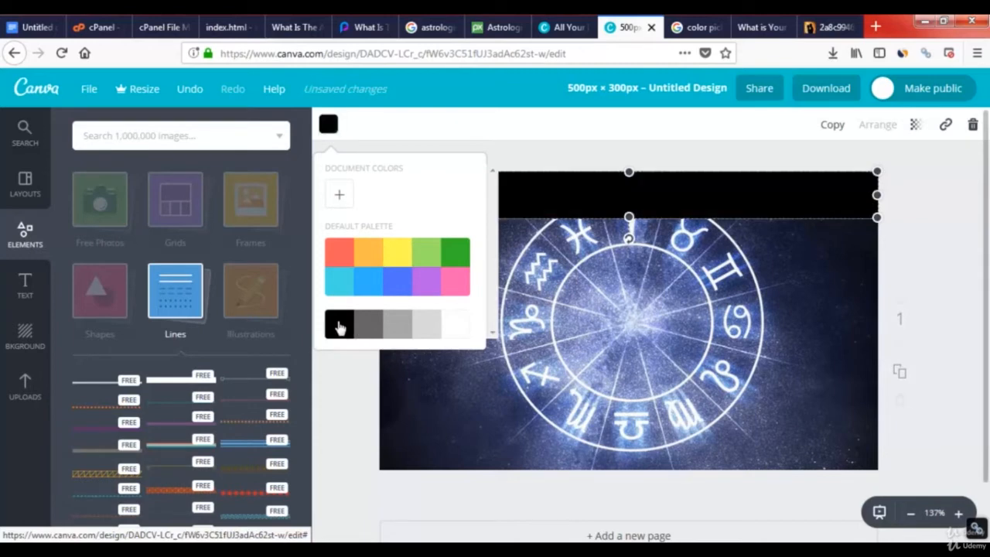
pyautogui.click(721, 199)
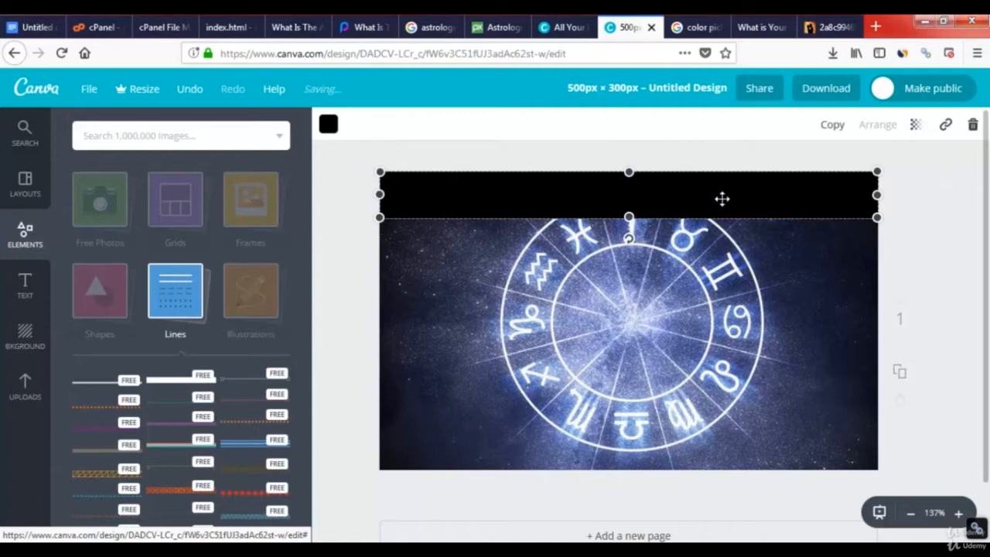
# Duplicate the black bar and align the copy with the page's lower edge
pyautogui.click(828, 130)
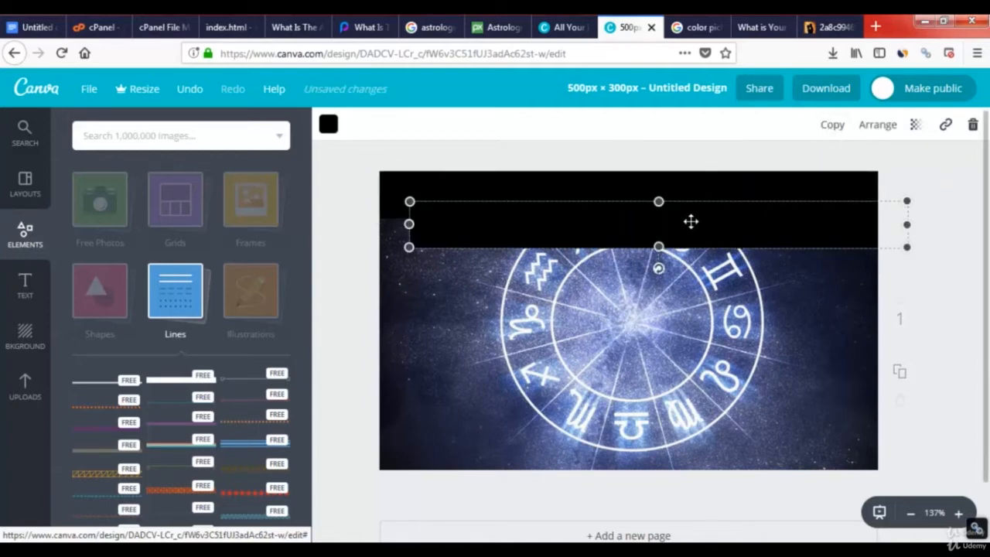
pyautogui.moveTo(646, 225); pyautogui.dragTo(615, 443)
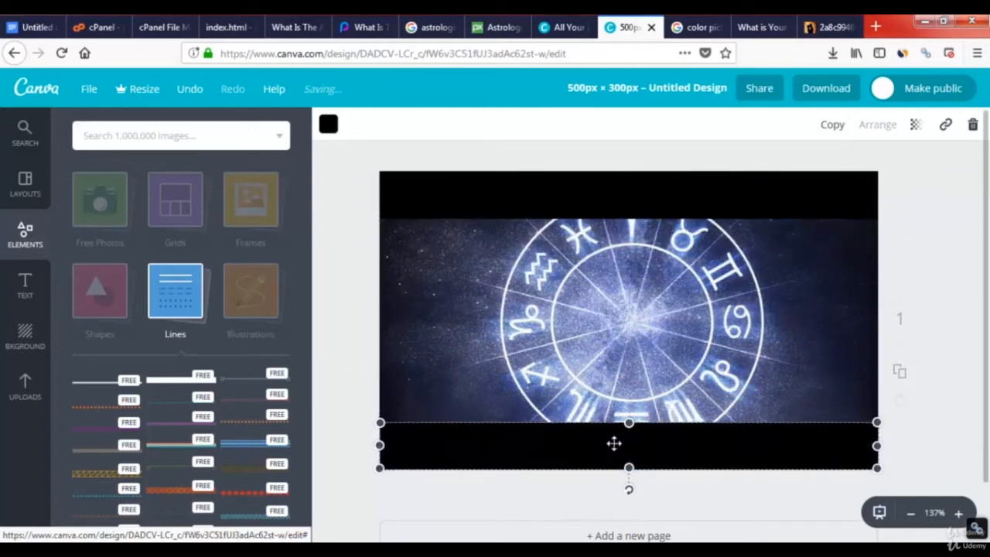
pyautogui.click(679, 376)
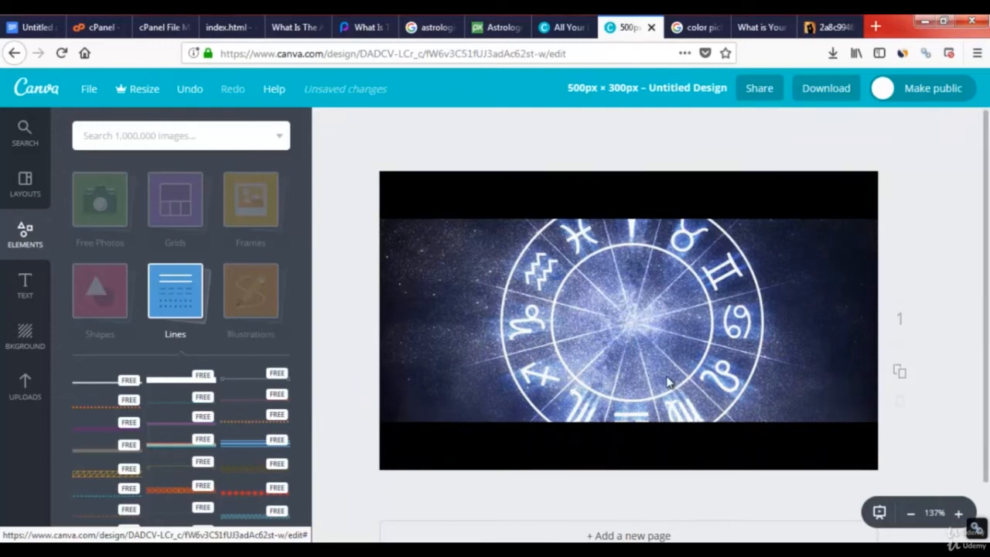
# Add a subheading text in white to the page and reload the design
pyautogui.click(25, 286)
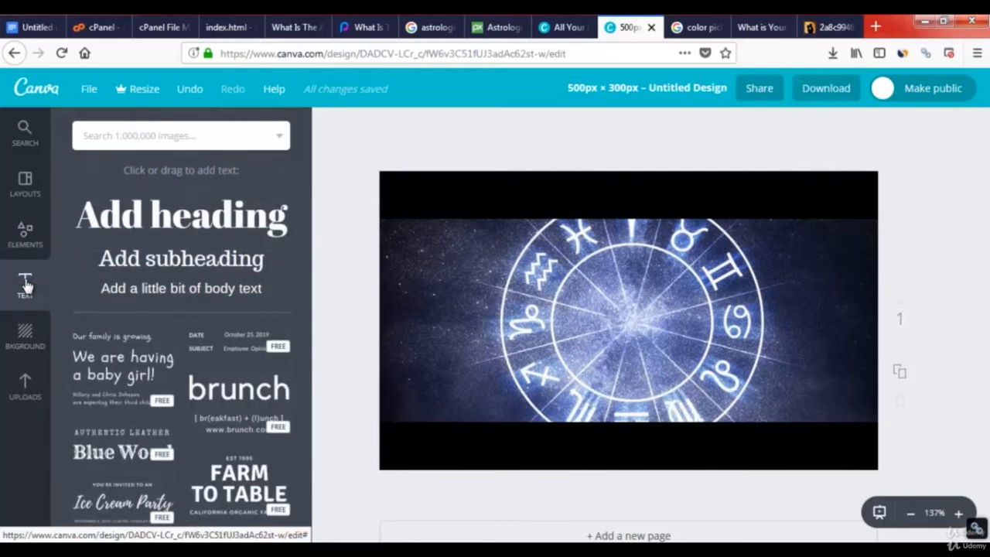
pyautogui.click(217, 263)
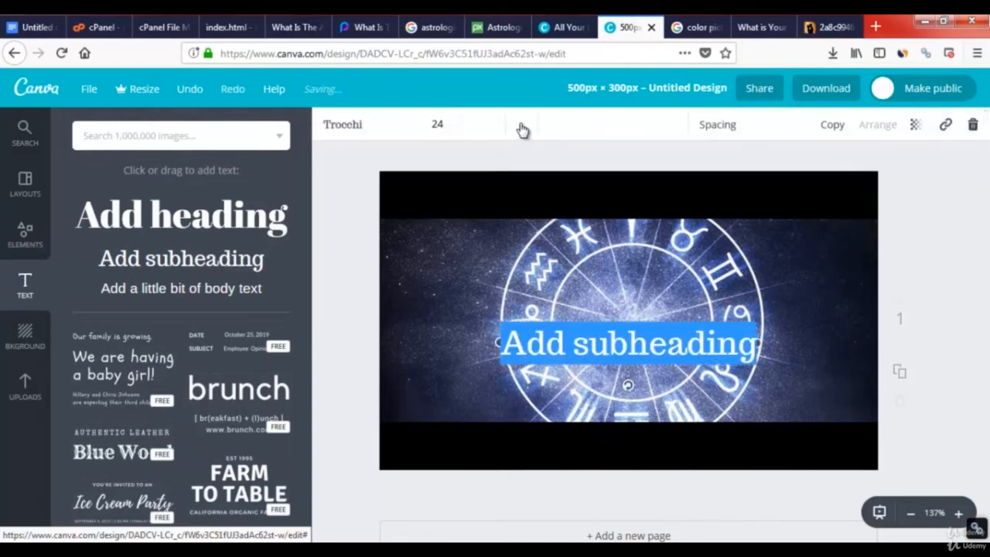
pyautogui.click(524, 125)
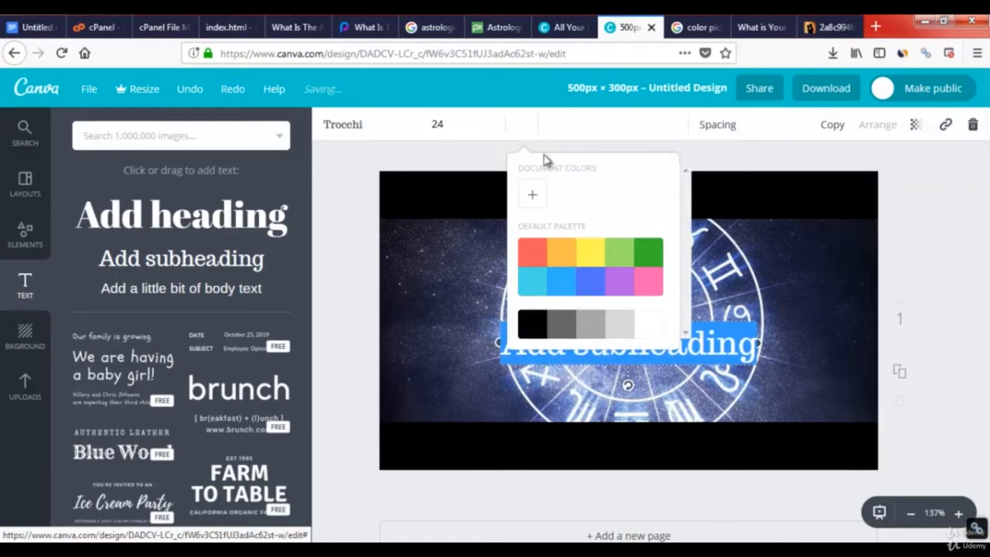
pyautogui.click(652, 330)
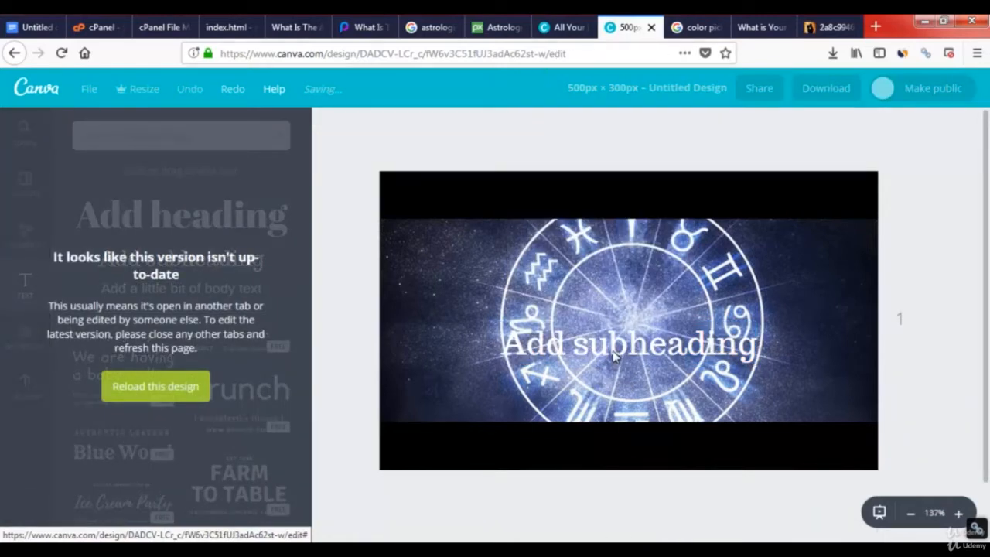
pyautogui.click(191, 393)
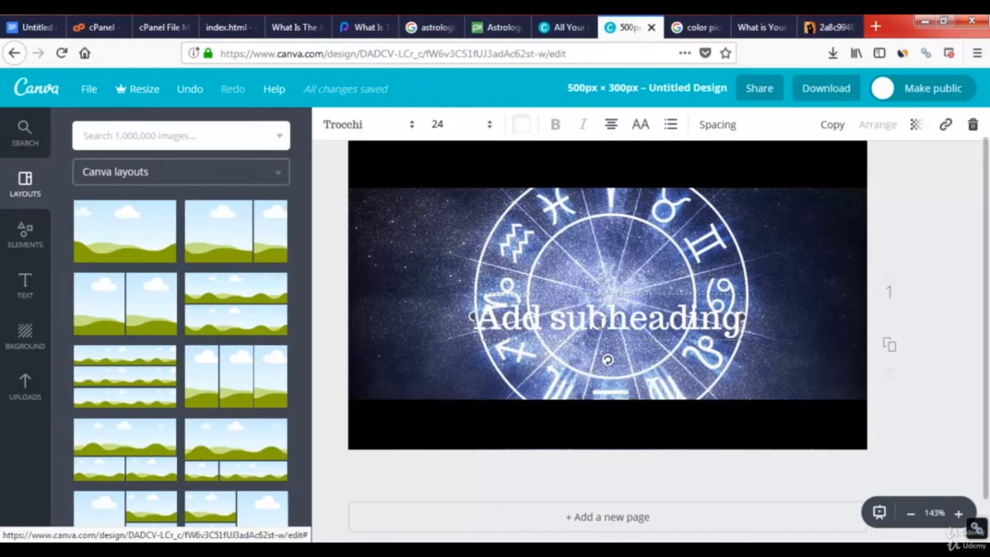
# Replace the subheading placeholder with the text "What is the astrological sign"
pyautogui.tripleClick(608, 320)
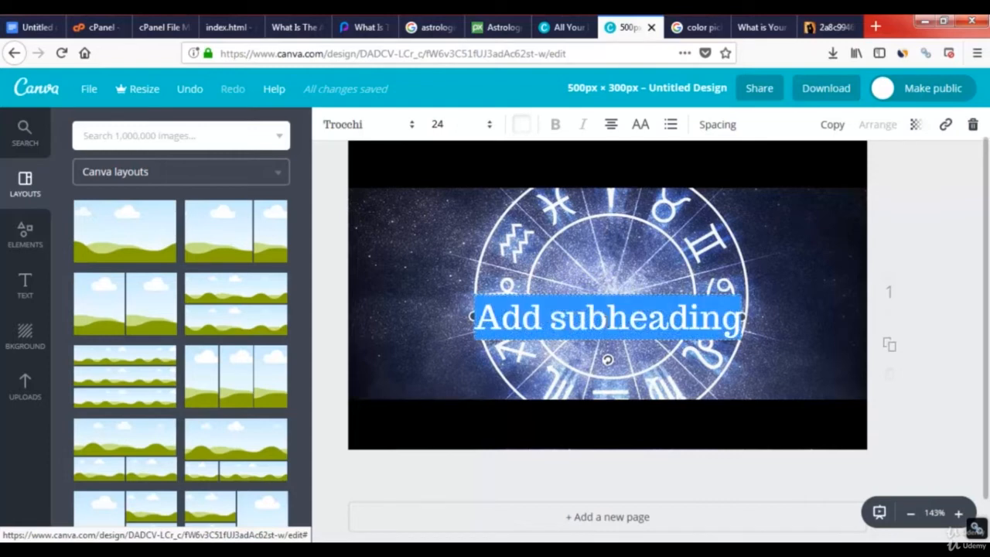
pyautogui.write('Wh')
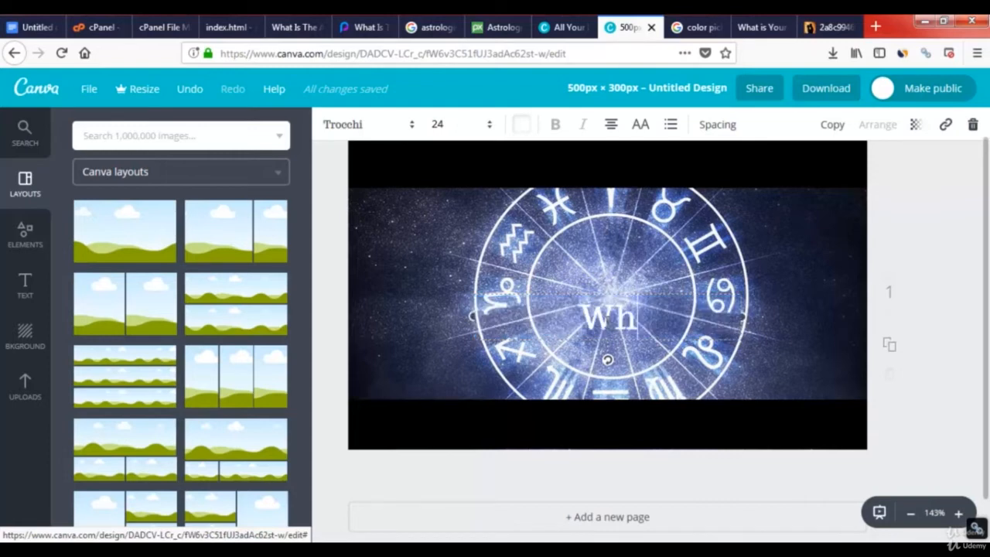
pyautogui.write('at is the a')
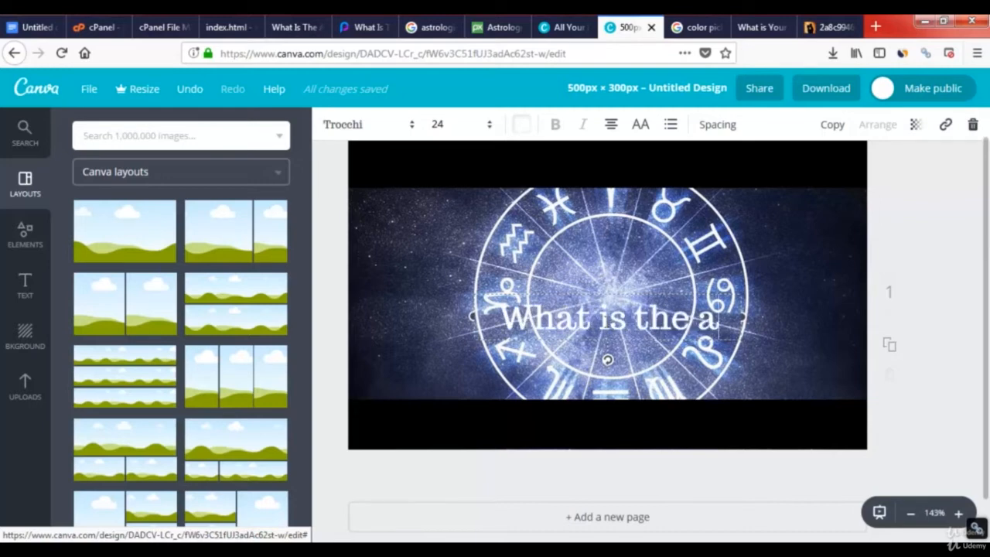
pyautogui.write('strologi')
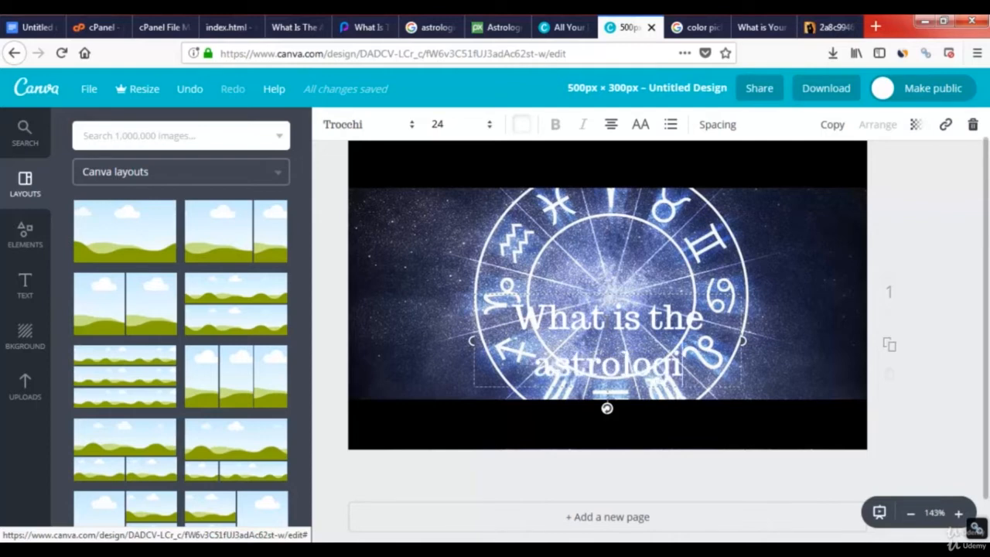
pyautogui.write('cal')
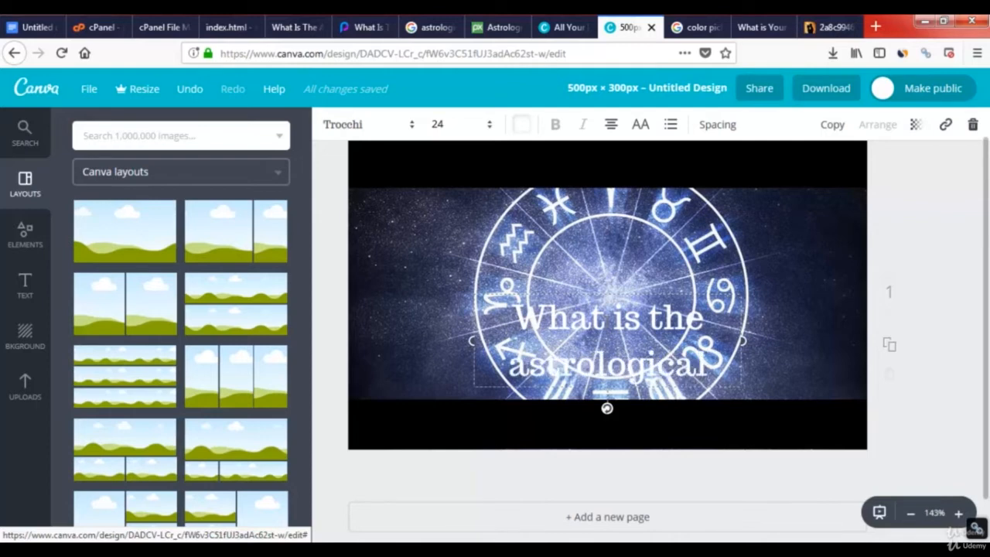
pyautogui.write(' sign')
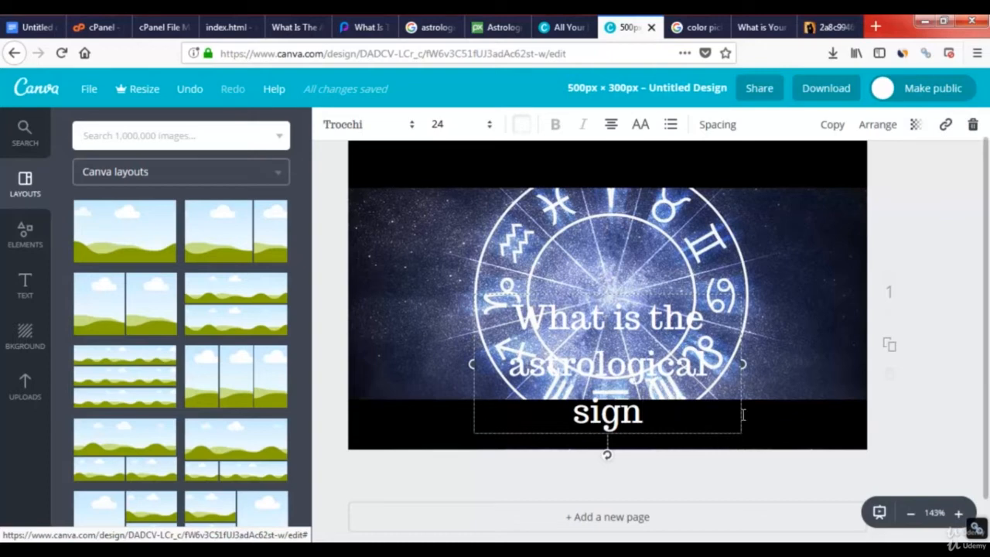
# Widen the title's text box on both sides to nearly the page width so it fits on one line
pyautogui.moveTo(744, 363); pyautogui.dragTo(839, 341)
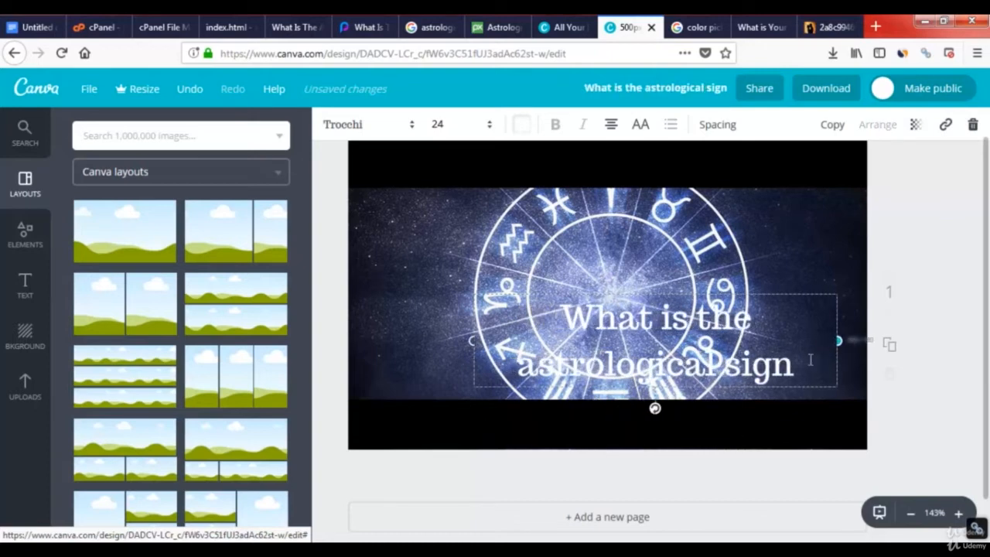
pyautogui.moveTo(472, 341); pyautogui.dragTo(350, 358)
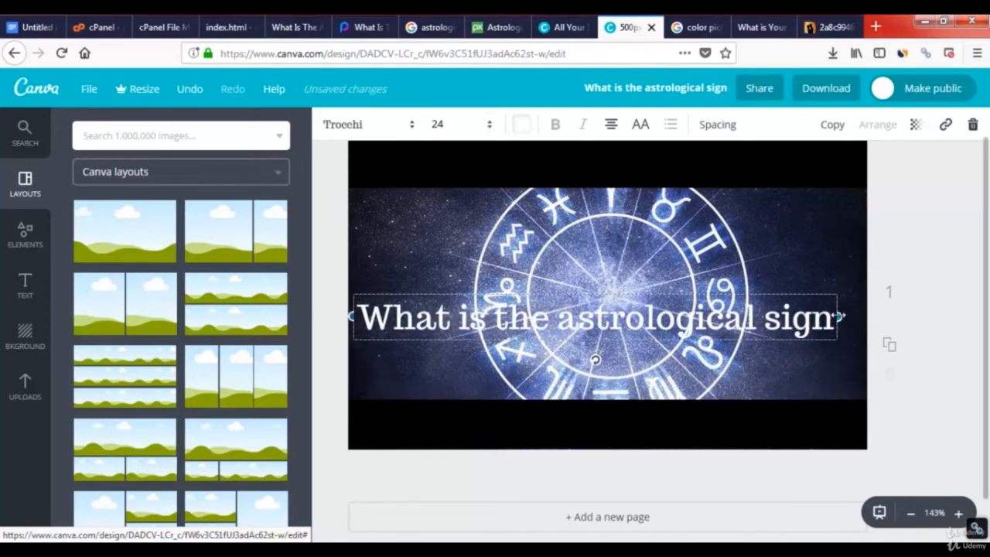
pyautogui.moveTo(840, 316); pyautogui.dragTo(851, 316)
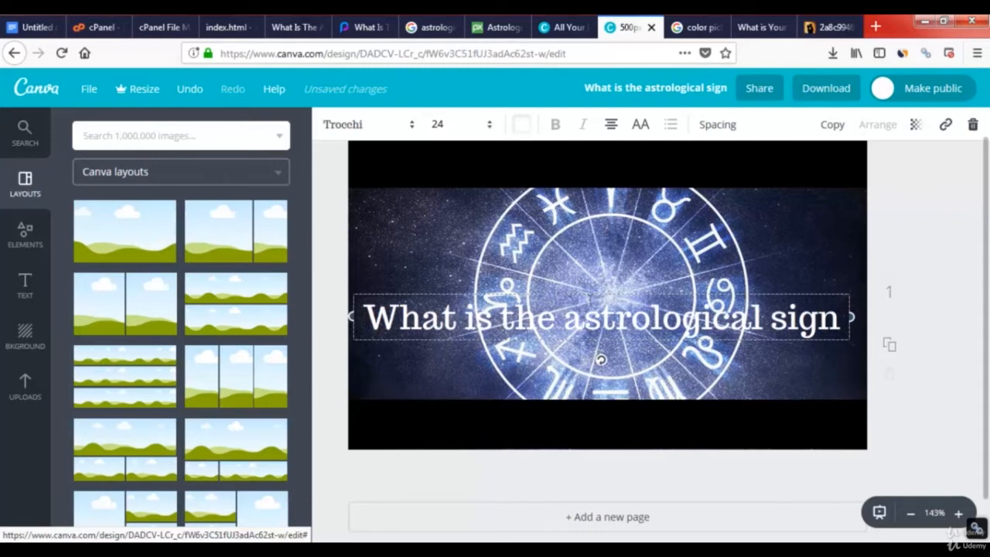
# Move the title onto the upper black bar and nudge it slightly up and to the left
pyautogui.moveTo(592, 293); pyautogui.dragTo(597, 145)
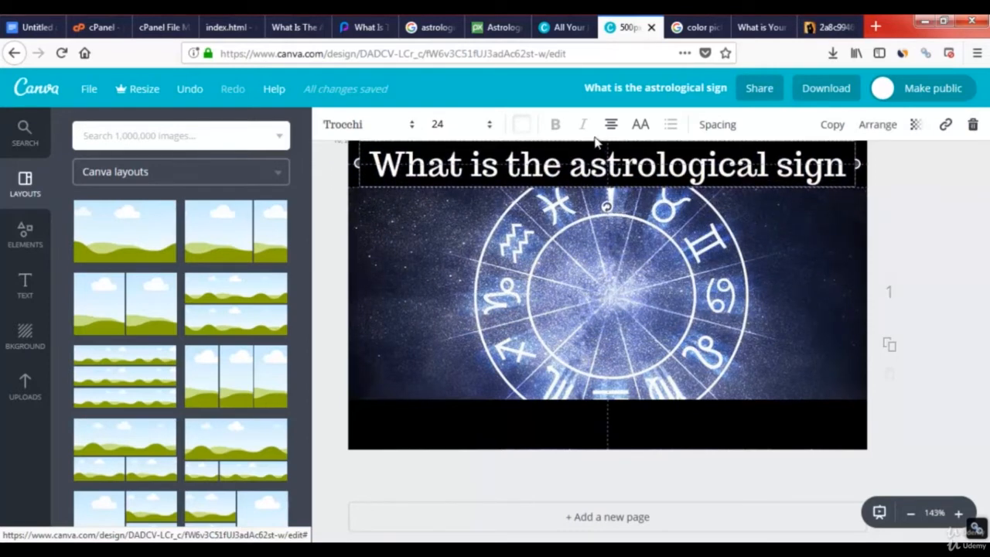
pyautogui.press('Up')
pyautogui.press('Up')
pyautogui.press('Up')
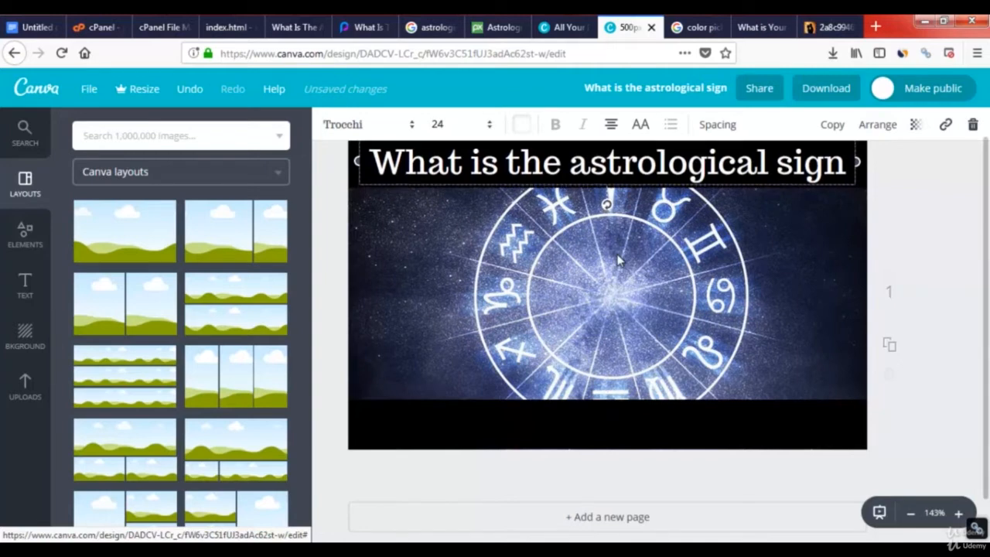
pyautogui.press('Left')
pyautogui.press('Left')
pyautogui.press('Left')
pyautogui.press('Left')
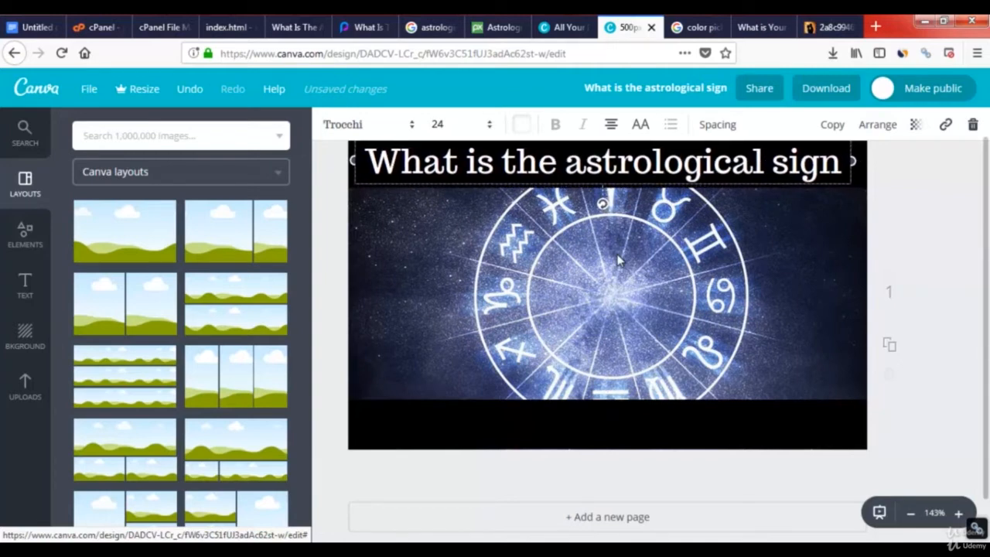
pyautogui.press('Down')
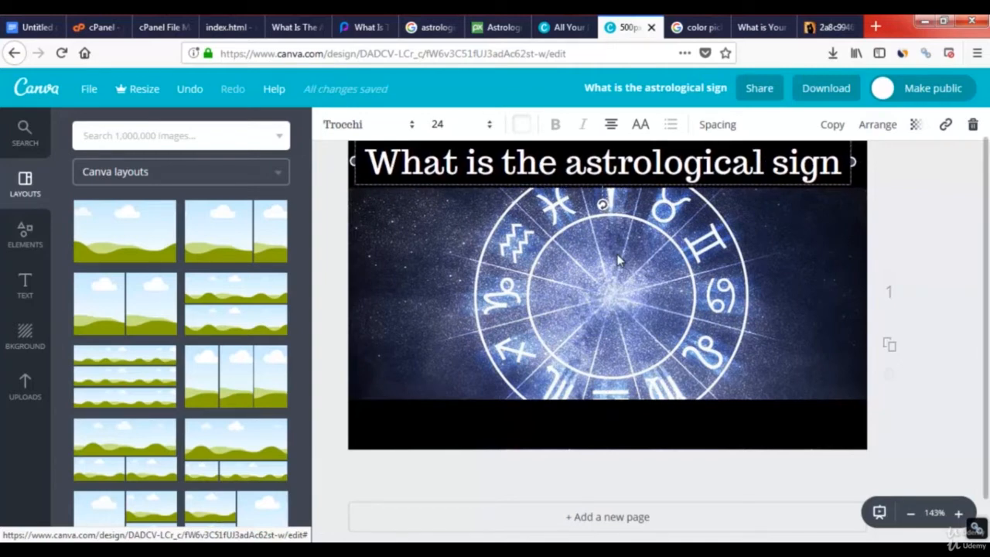
pyautogui.press('Down')
pyautogui.click(767, 257)
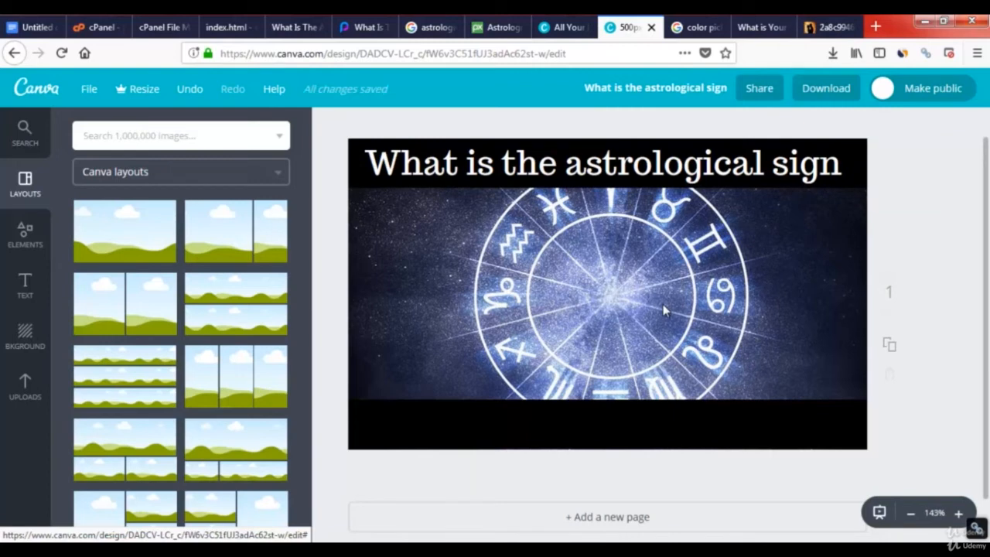
pyautogui.click(609, 142)
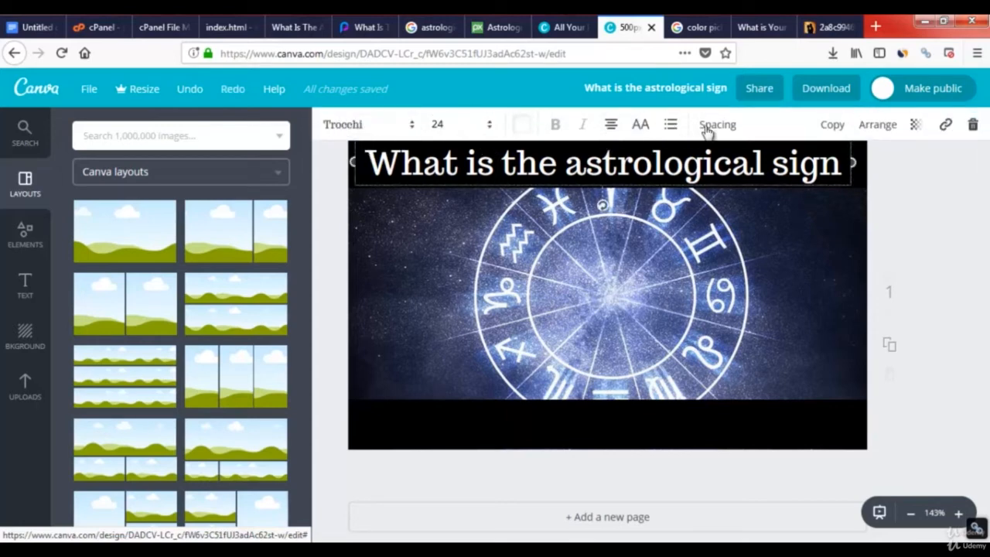
pyautogui.click(605, 251)
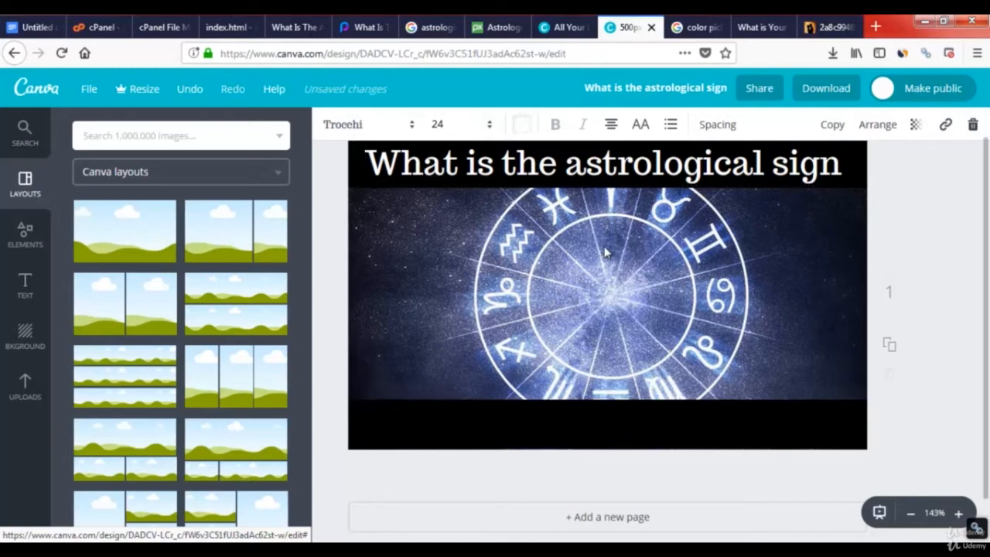
# Add a second subheading text to the cover page and colour it white
pyautogui.click(25, 285)
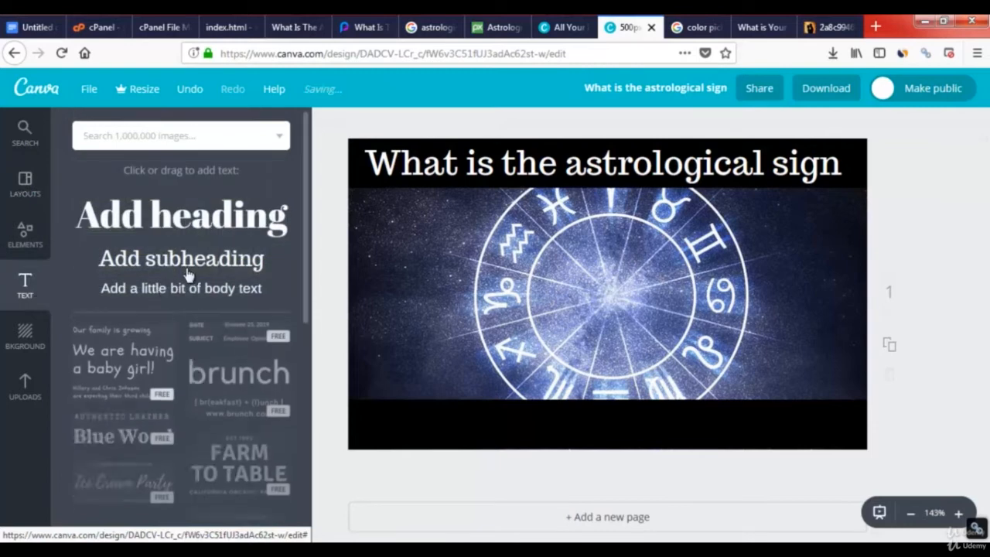
pyautogui.click(178, 260)
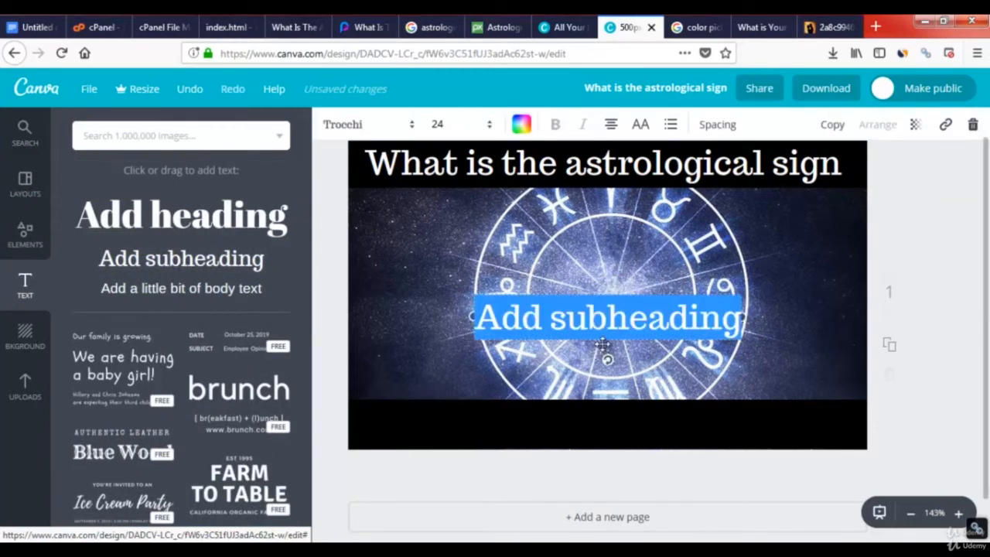
pyautogui.click(522, 123)
pyautogui.click(650, 323)
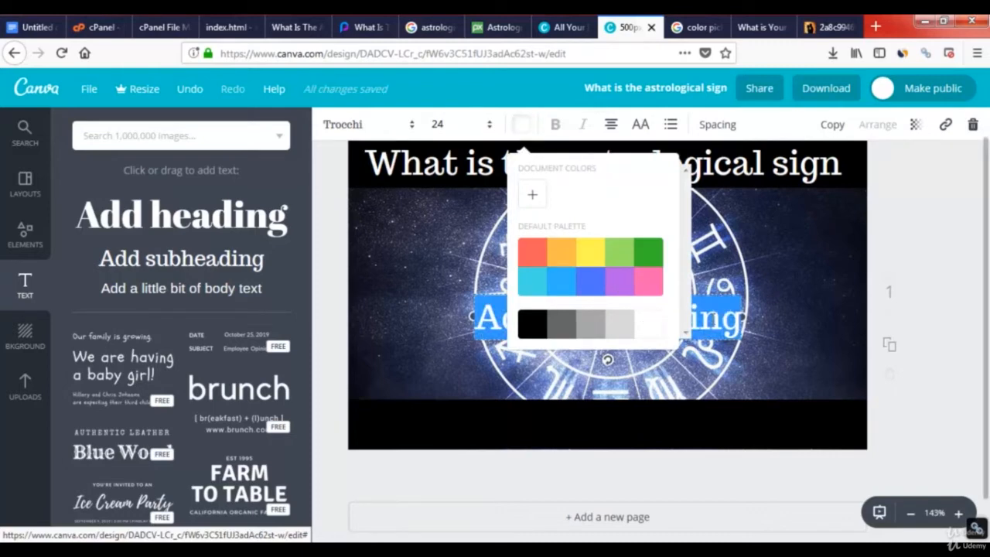
pyautogui.click(522, 124)
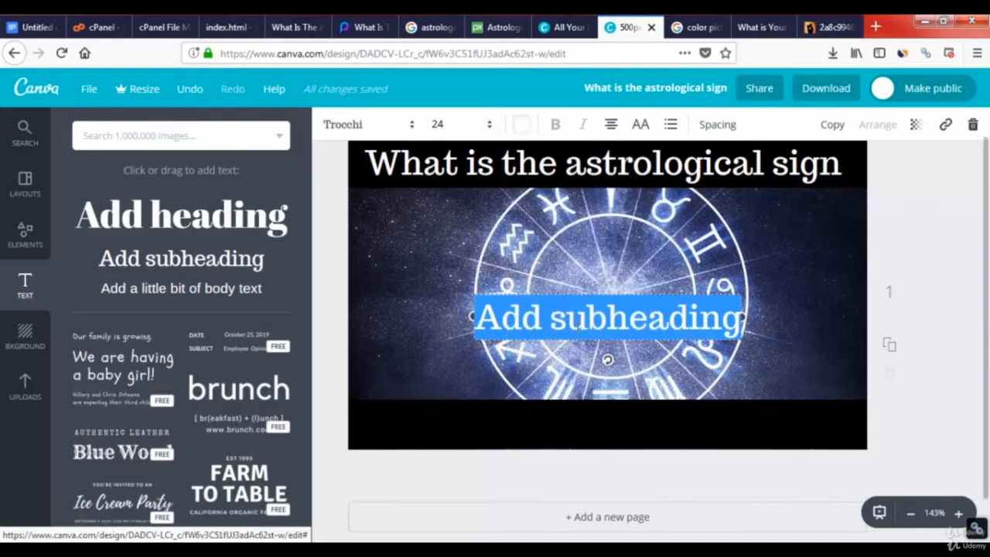
# Replace the new subheading's placeholder with the text "of your soulmate?"
pyautogui.write('o')
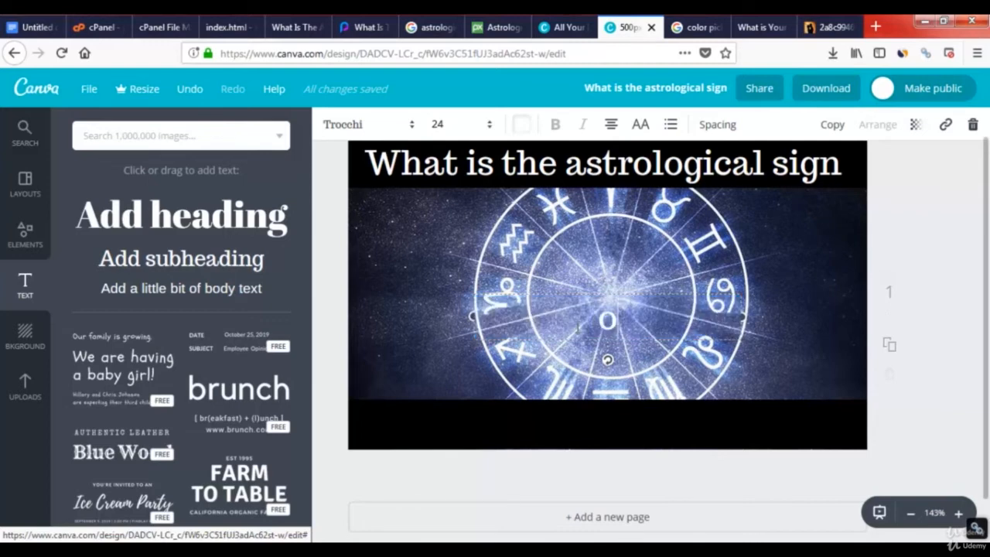
pyautogui.write('f your')
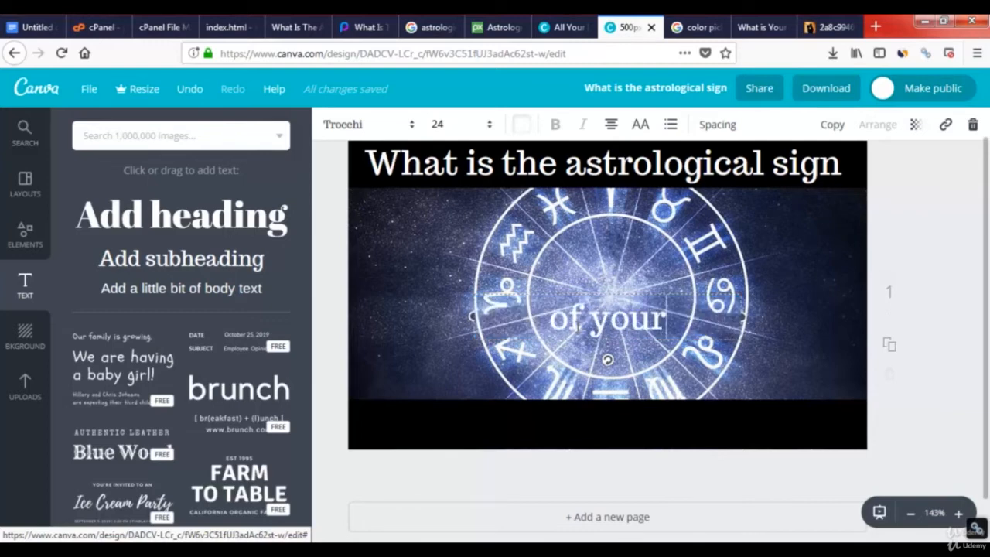
pyautogui.write(' soulmate')
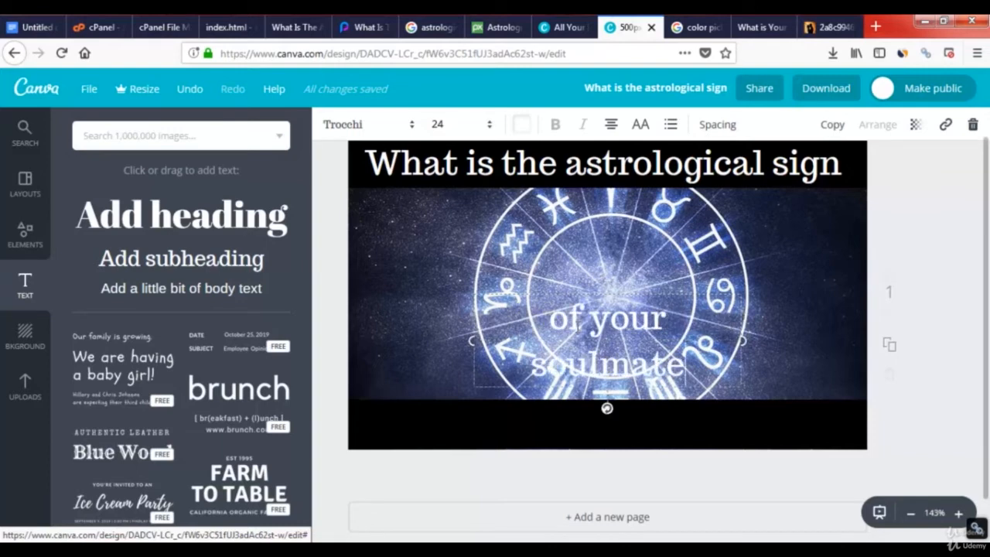
pyautogui.write('?')
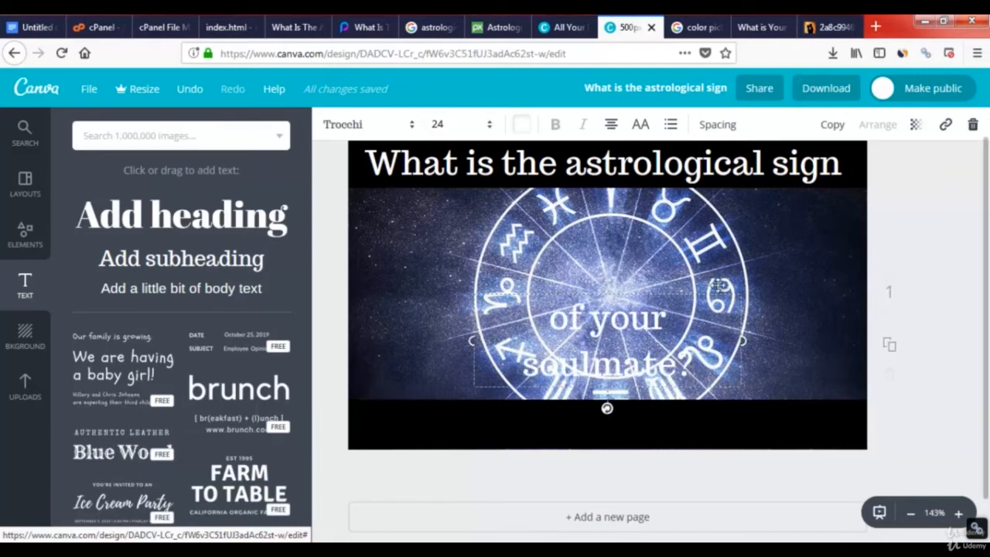
# Widen the "of your soulmate?" text box on both sides to fit one line and centre it on the lower black bar
pyautogui.moveTo(742, 340); pyautogui.dragTo(827, 317)
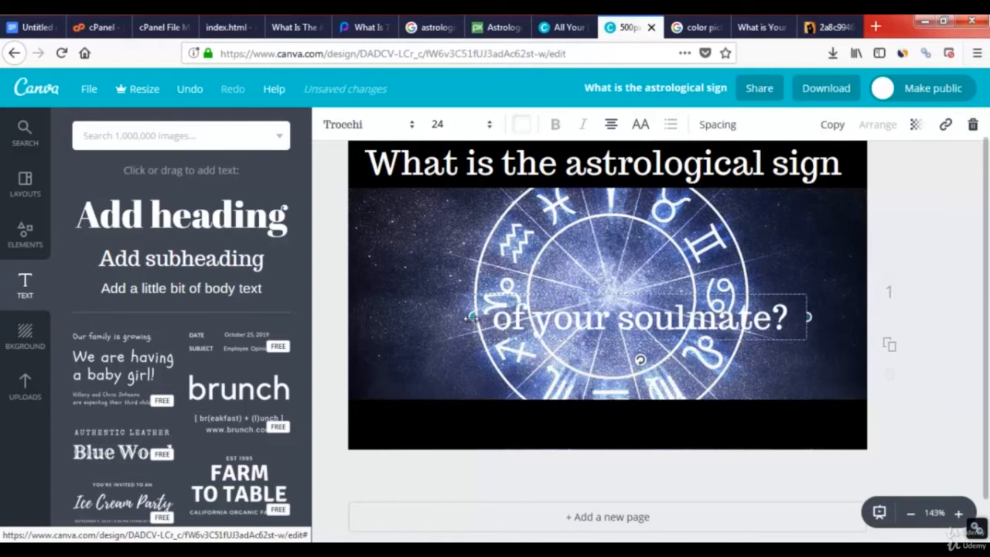
pyautogui.moveTo(469, 316); pyautogui.dragTo(434, 317)
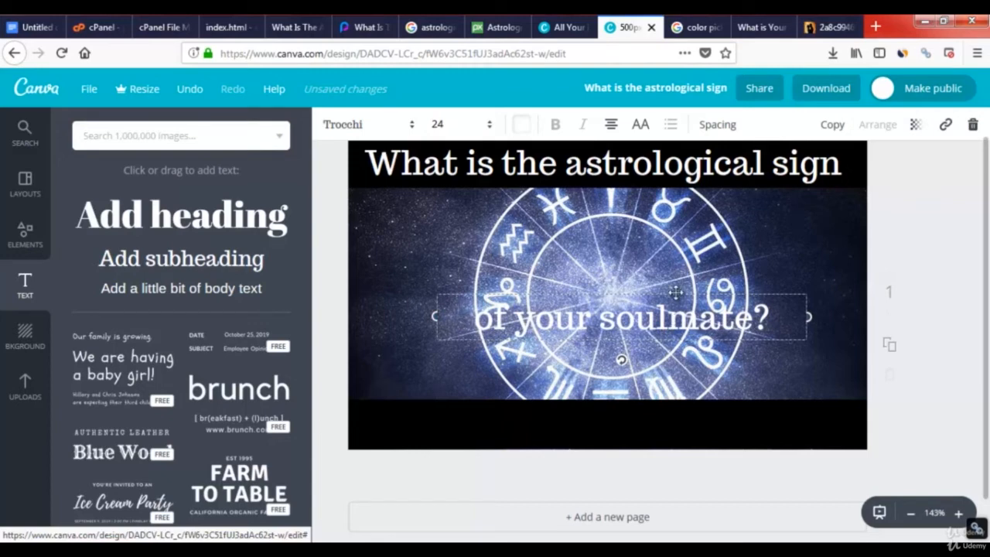
pyautogui.moveTo(675, 292); pyautogui.dragTo(667, 396)
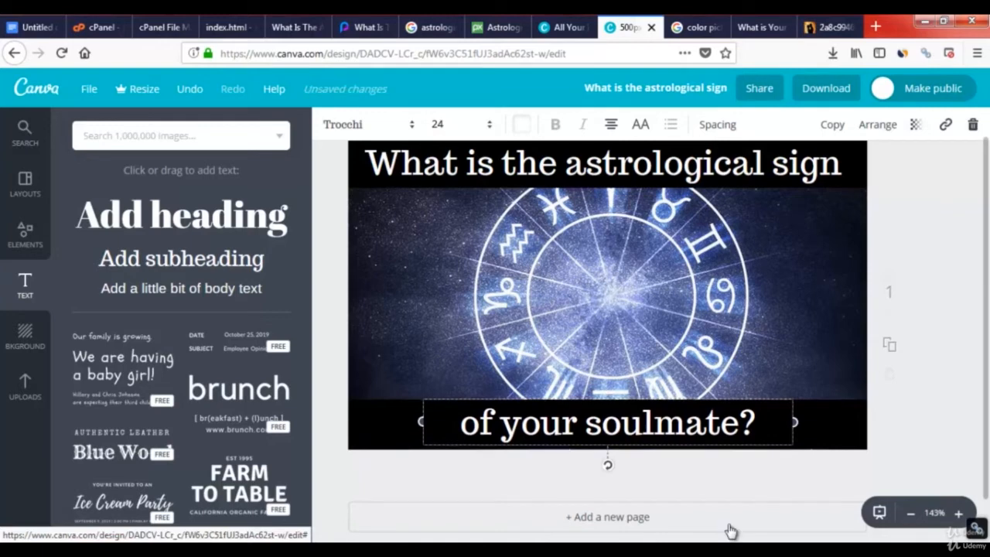
pyautogui.click(793, 352)
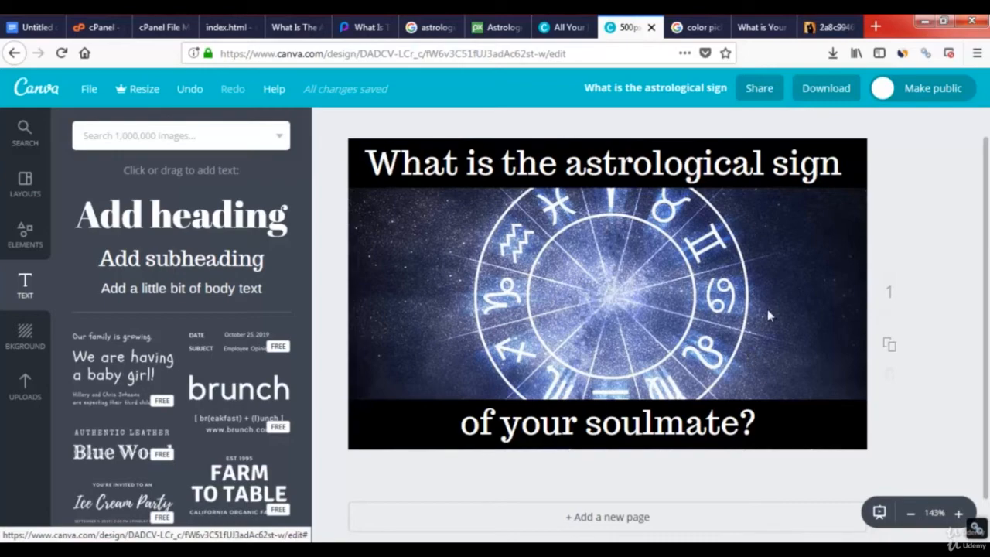
# Download the finished cover design as a JPG and save the file to the computer
pyautogui.click(824, 88)
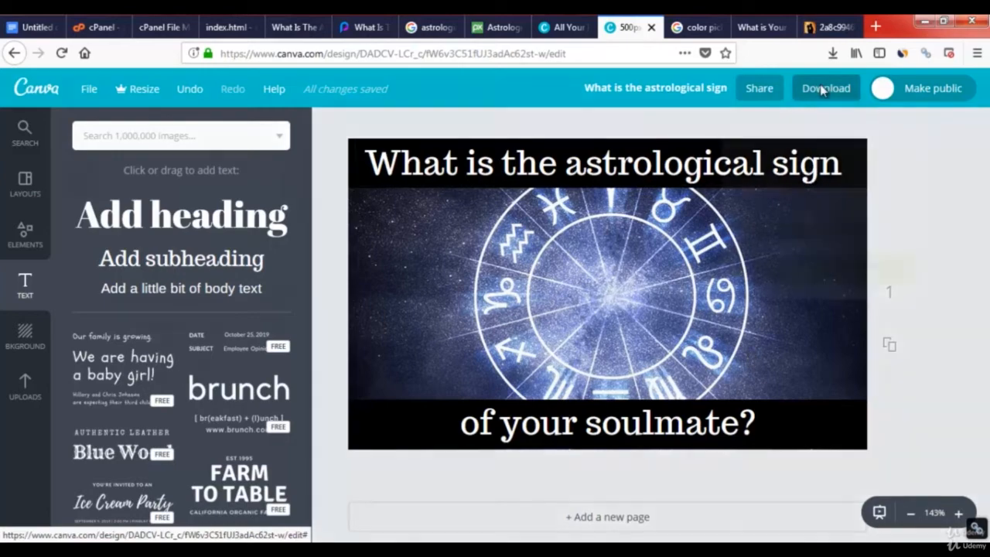
pyautogui.click(789, 167)
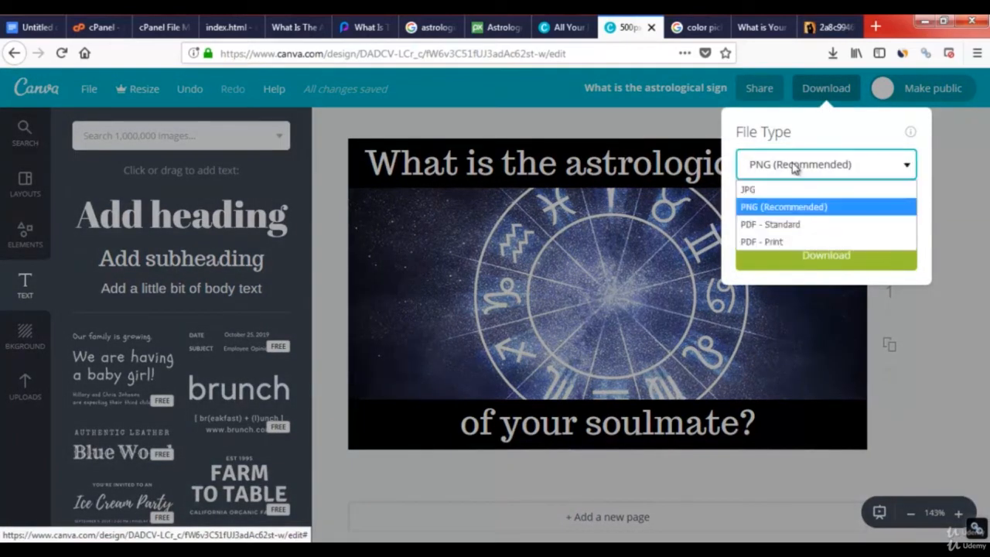
pyautogui.click(761, 192)
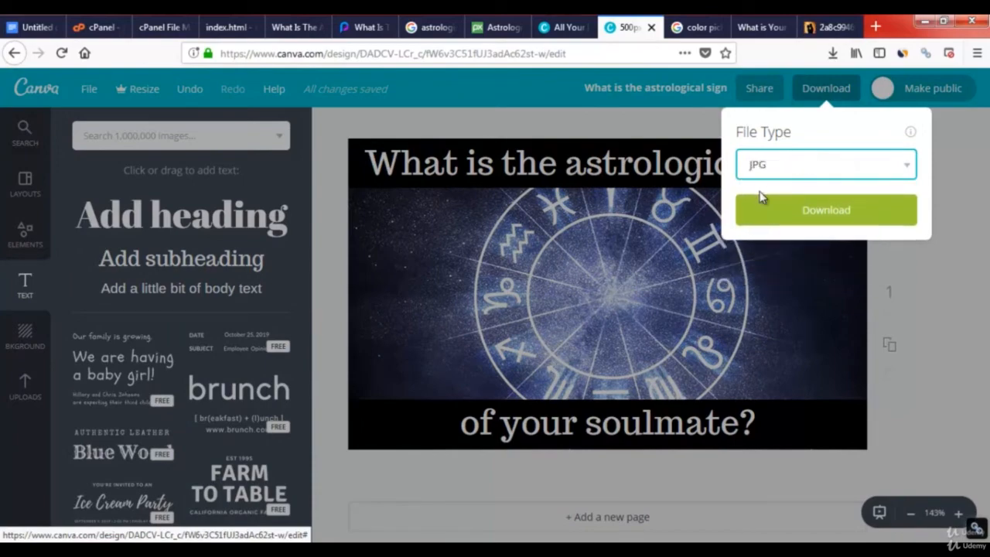
pyautogui.click(835, 209)
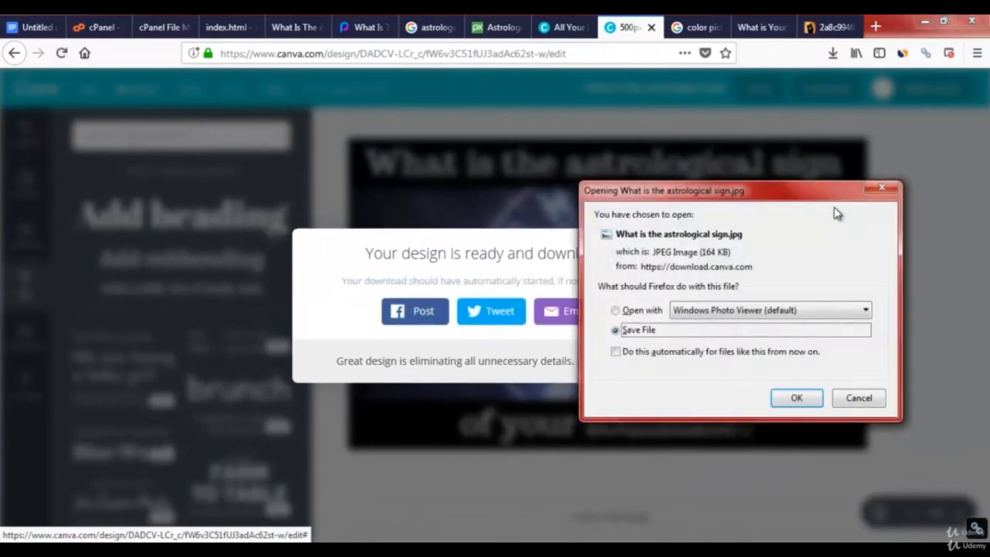
pyautogui.click(796, 399)
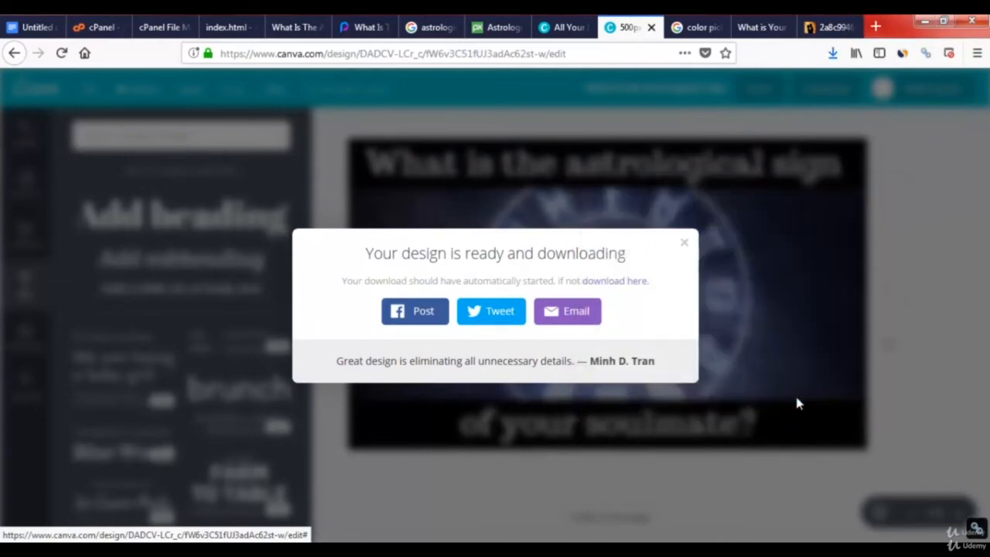
# Open the newly downloaded cover image to check it, and close the viewer
pyautogui.click(832, 53)
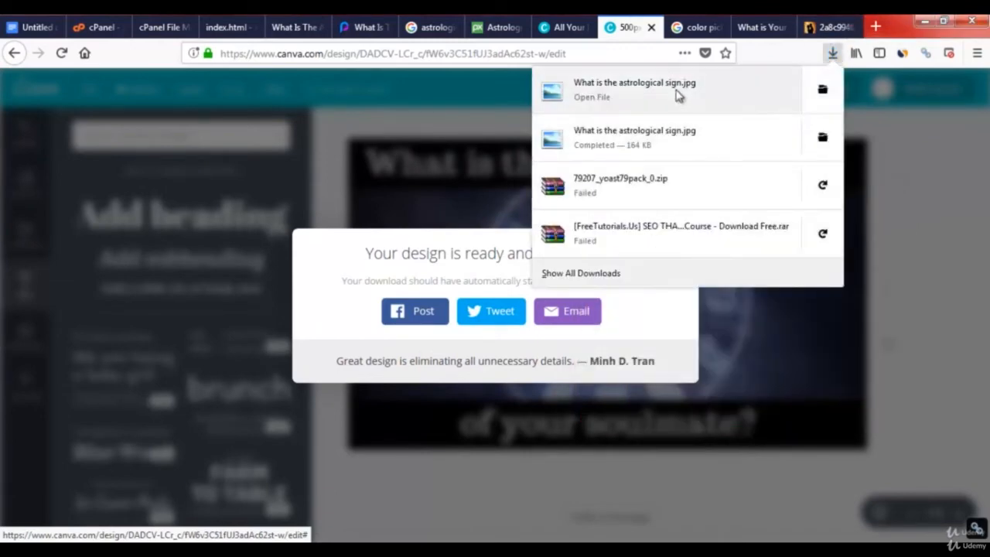
pyautogui.click(678, 91)
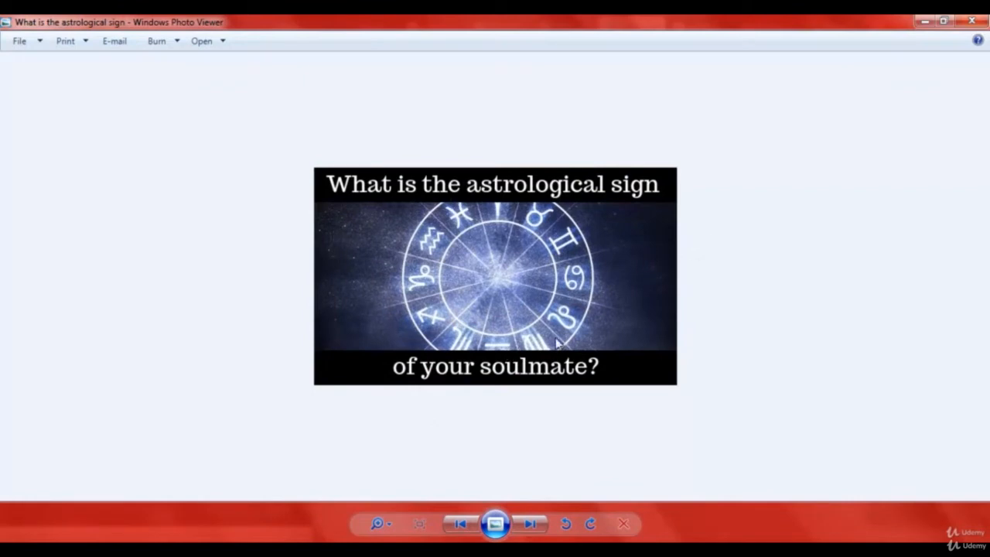
pyautogui.click(970, 21)
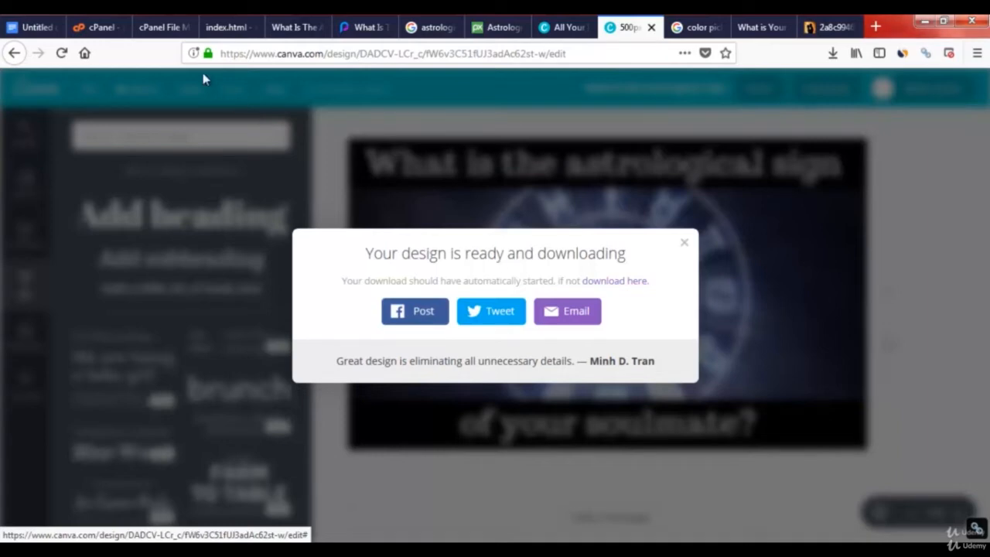
# Switch to the cPanel File Manager, upload "What is the astrological sign.jpg" into public_html, and reload the file list
pyautogui.click(98, 28)
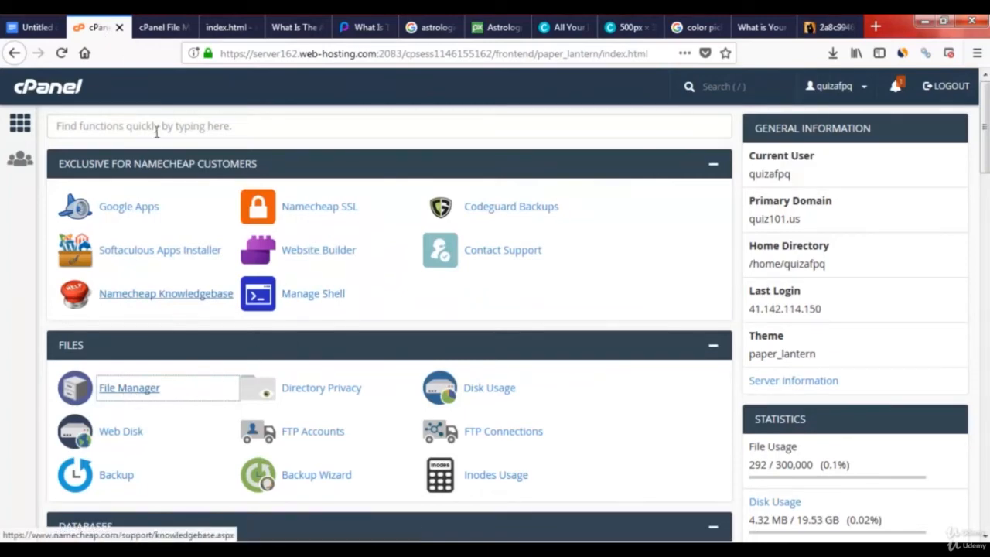
pyautogui.click(153, 28)
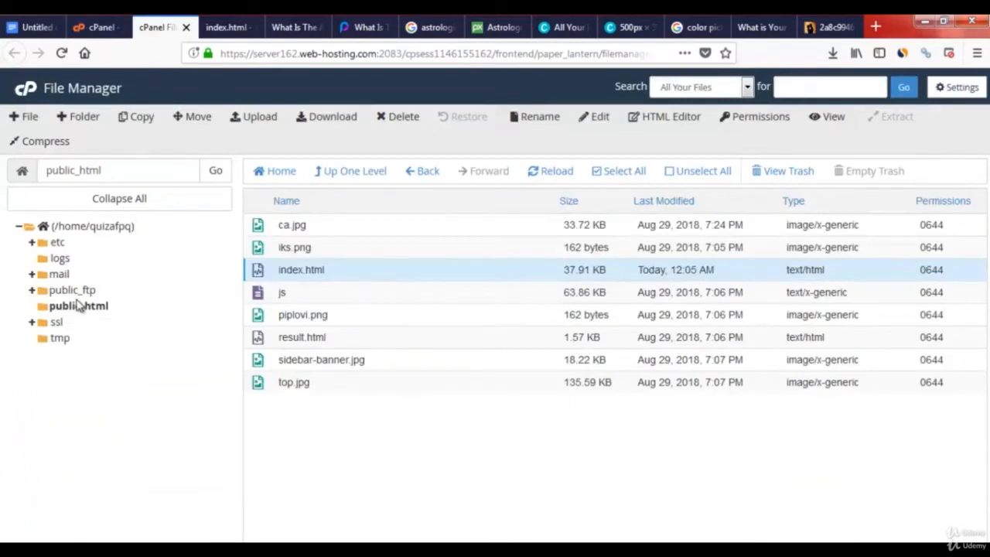
pyautogui.click(79, 306)
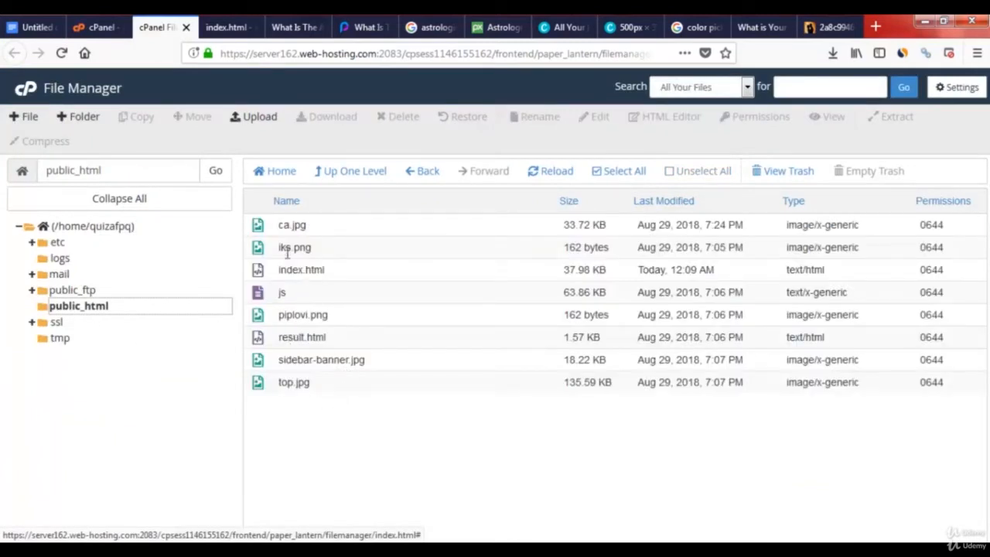
pyautogui.click(259, 122)
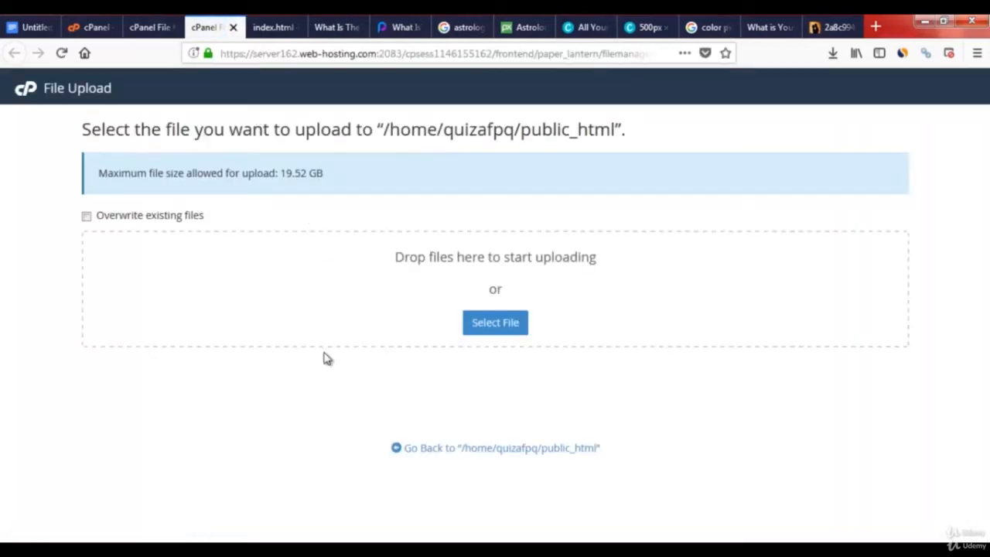
pyautogui.click(499, 324)
pyautogui.doubleClick(315, 205)
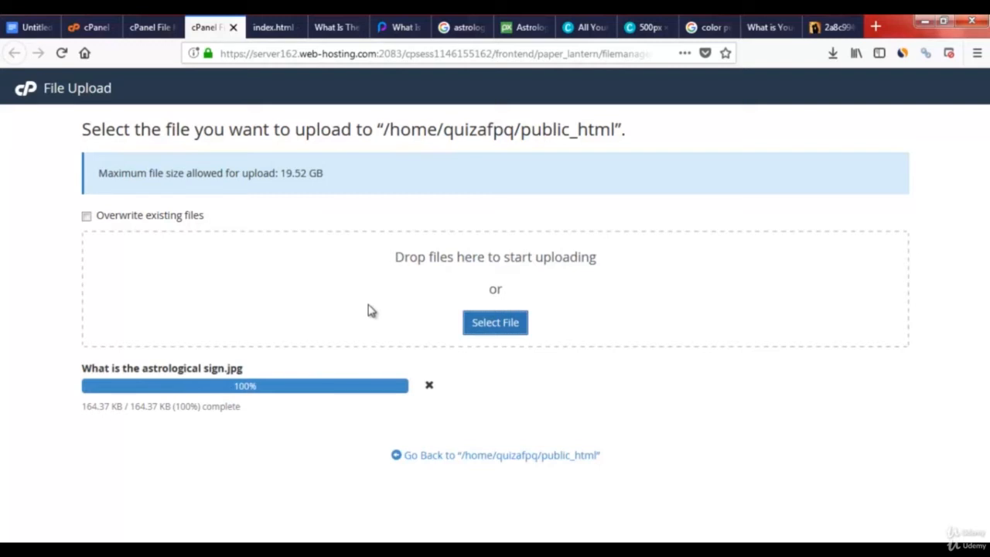
pyautogui.click(233, 28)
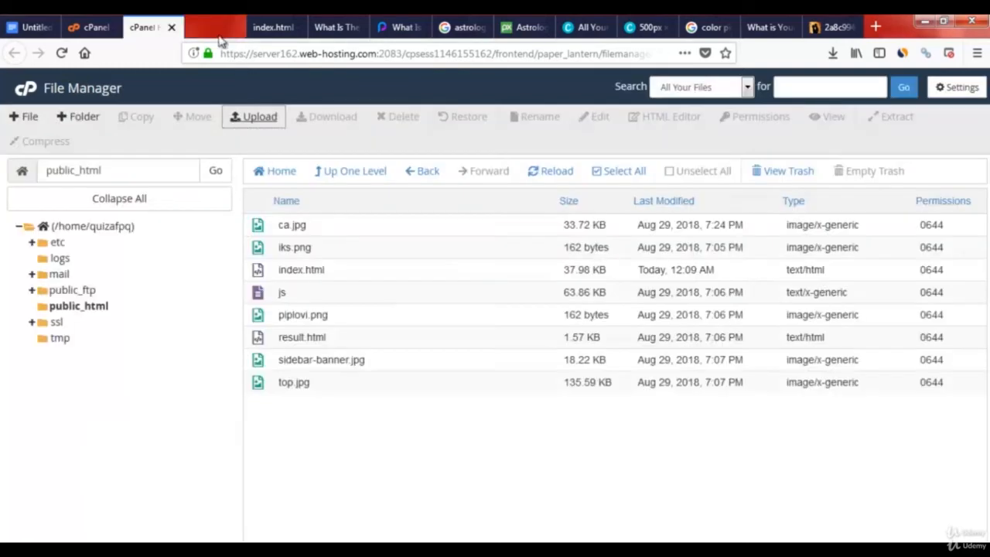
pyautogui.click(552, 171)
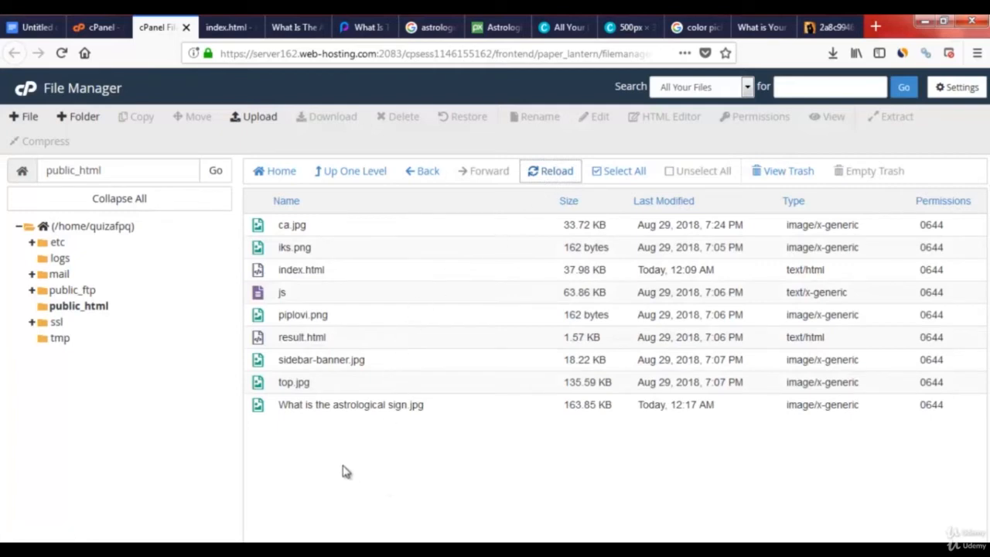
# Move the old top.jpg in public_html to the trash
pyautogui.click(294, 382)
pyautogui.rightClick(299, 387)
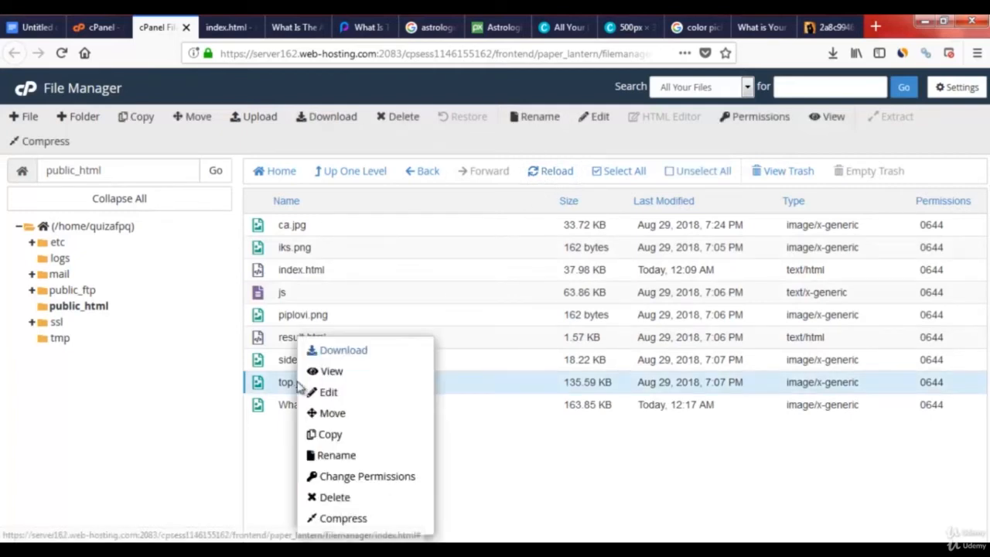
pyautogui.click(331, 497)
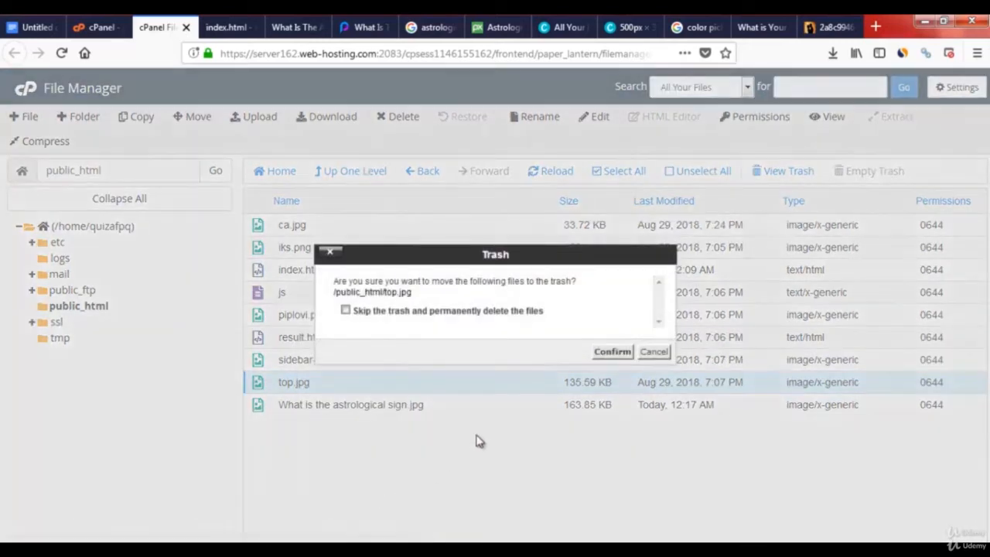
pyautogui.click(612, 352)
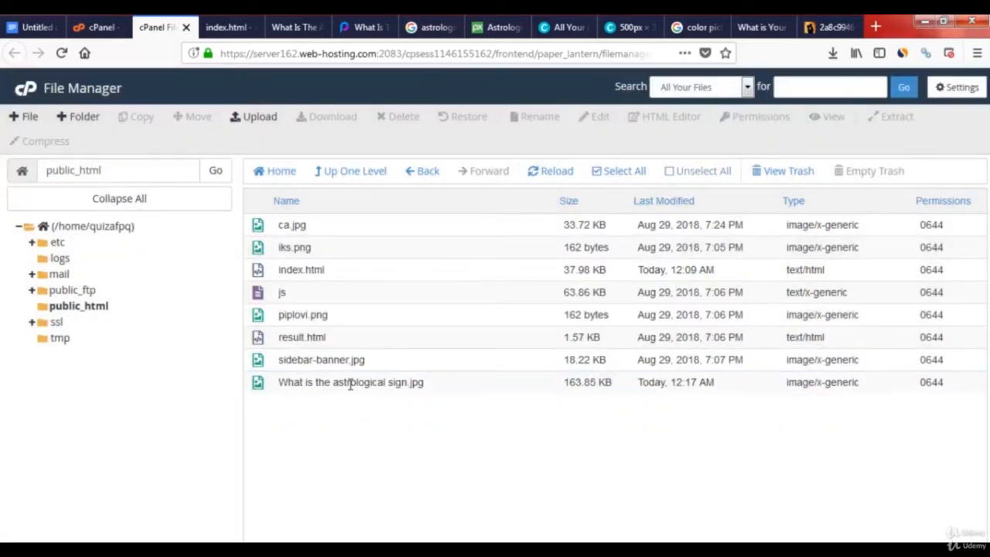
# Rename "What is the astrological sign.jpg" in public_html to top.jpg
pyautogui.click(337, 383)
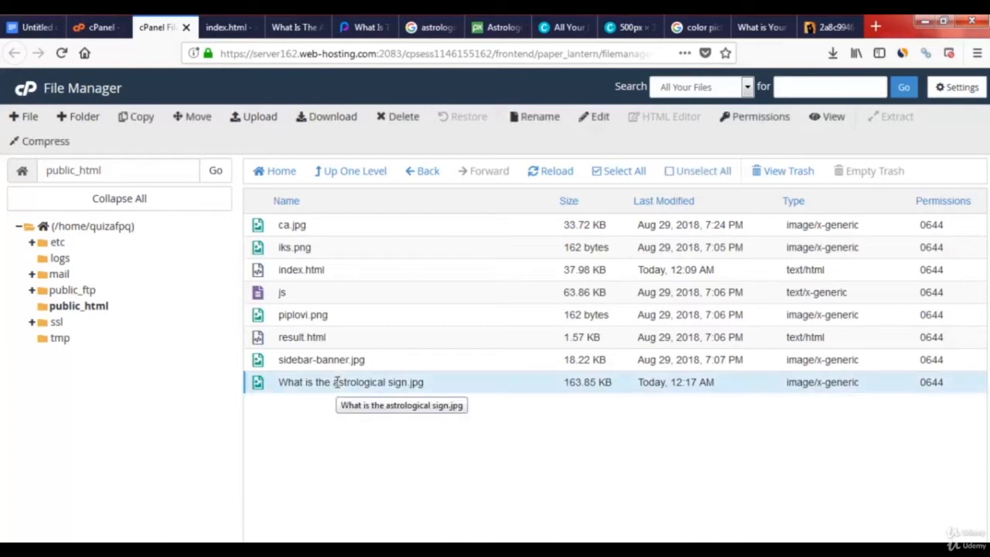
pyautogui.rightClick(337, 382)
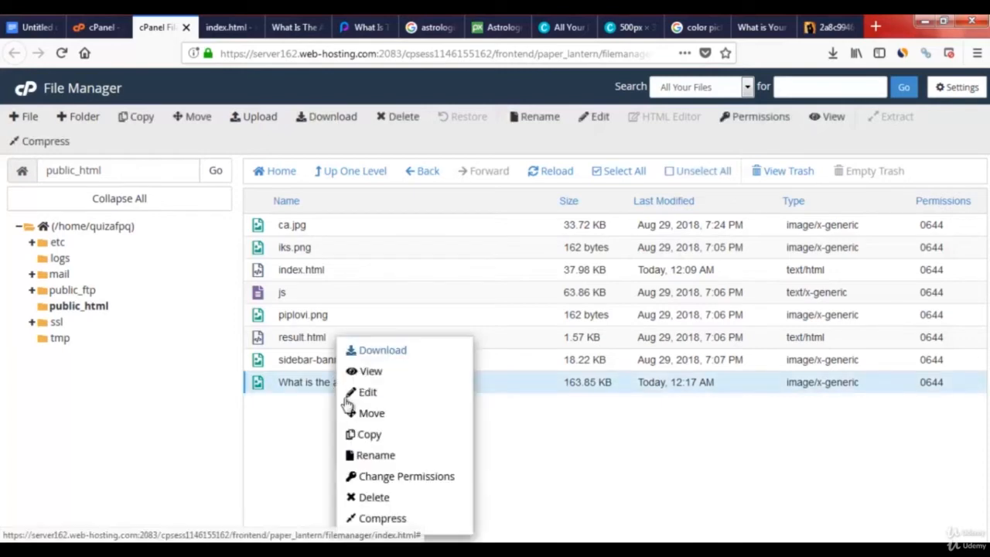
pyautogui.click(387, 457)
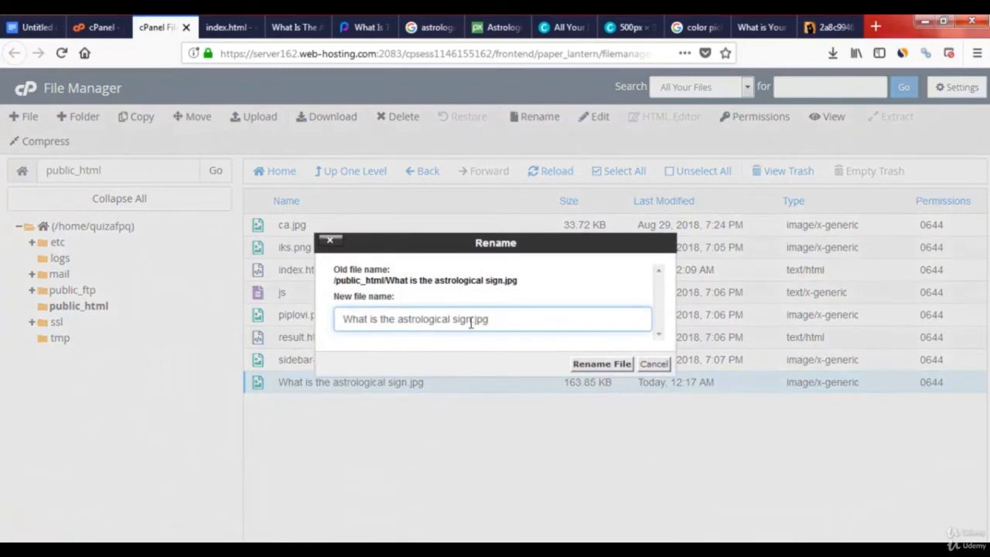
pyautogui.moveTo(472, 321); pyautogui.dragTo(335, 324)
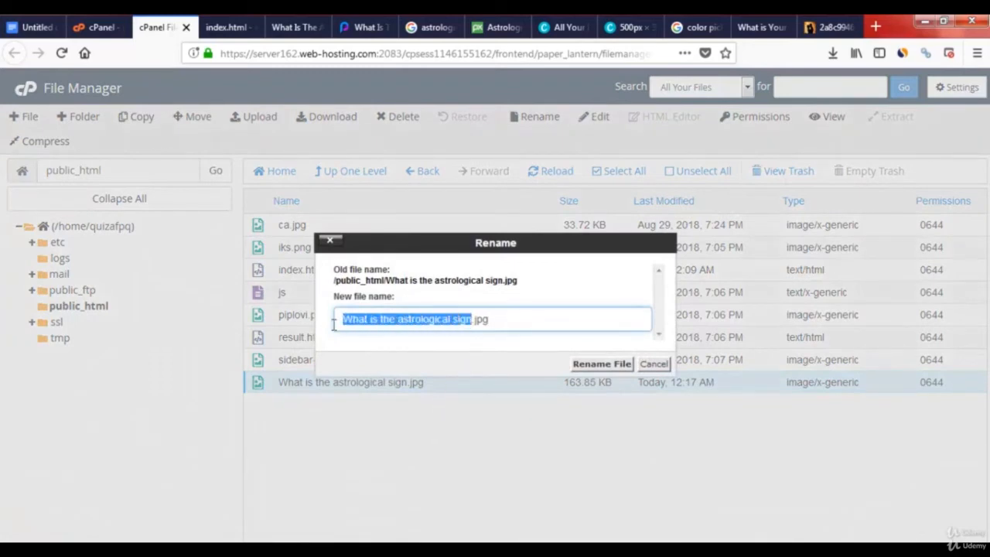
pyautogui.write('top')
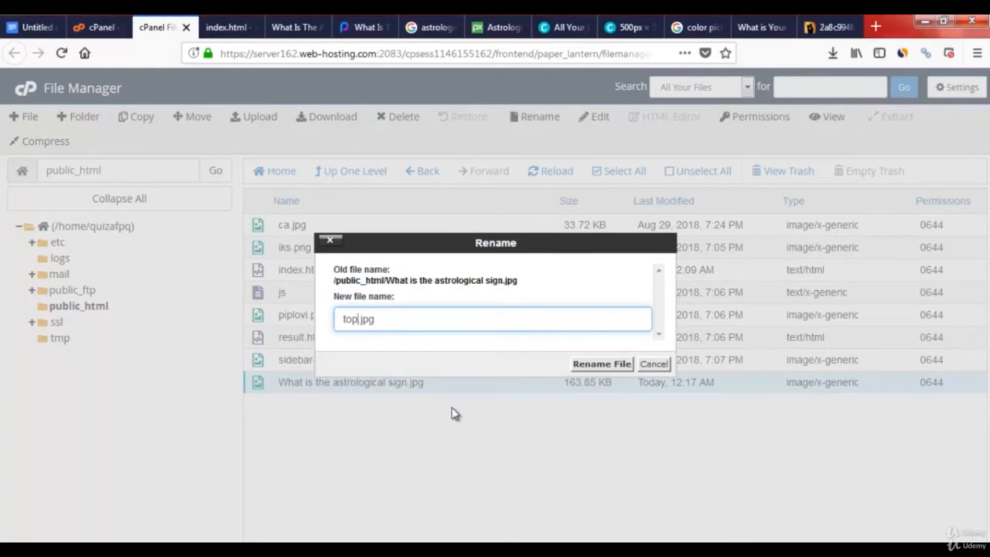
pyautogui.click(608, 365)
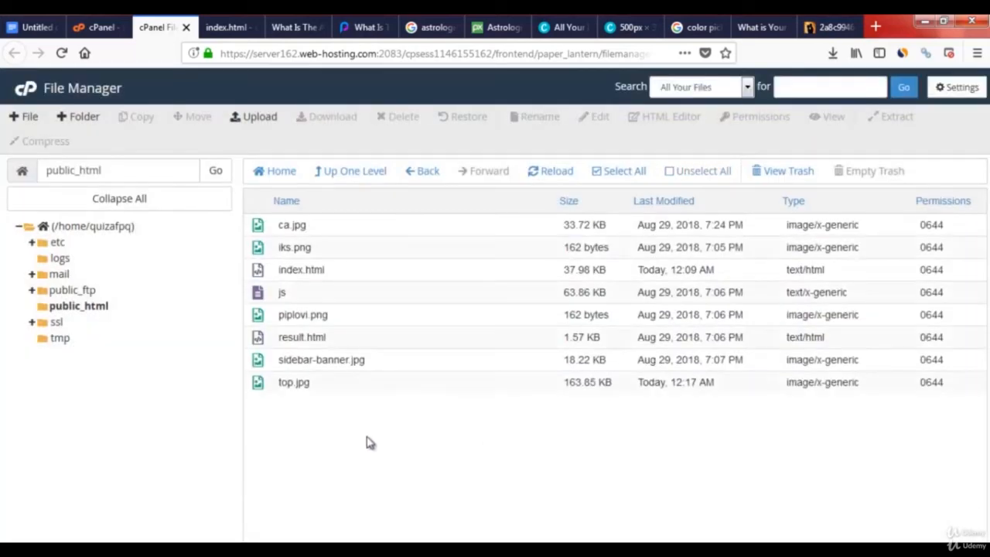
# Reload the quiz101.us page and check the cover image and the content below it
pyautogui.click(305, 28)
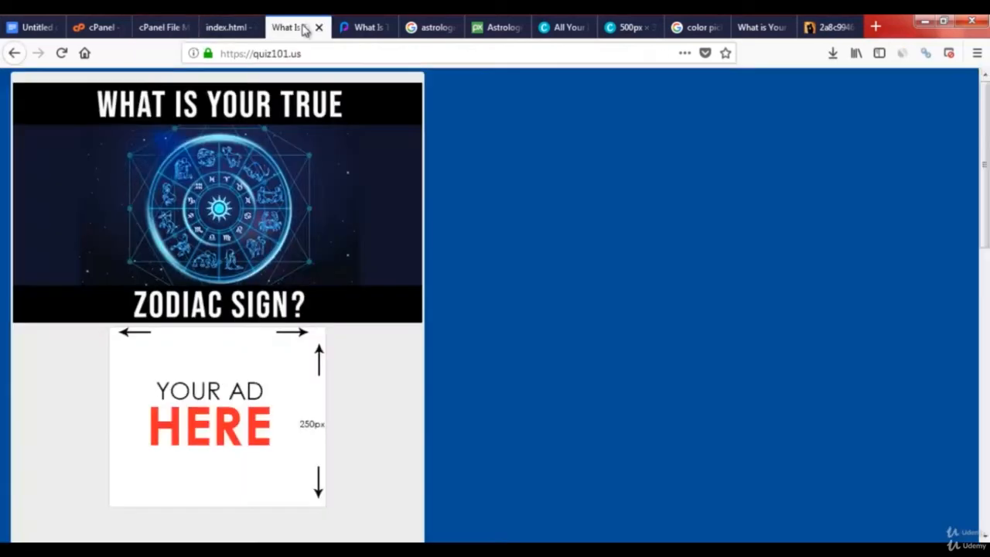
pyautogui.click(62, 54)
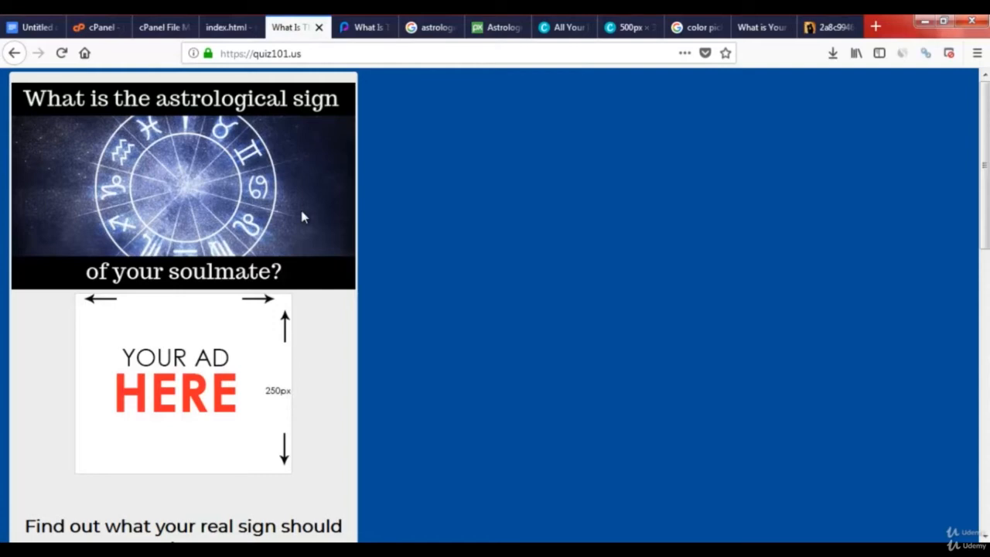
pyautogui.scroll(-2, 321, 364)
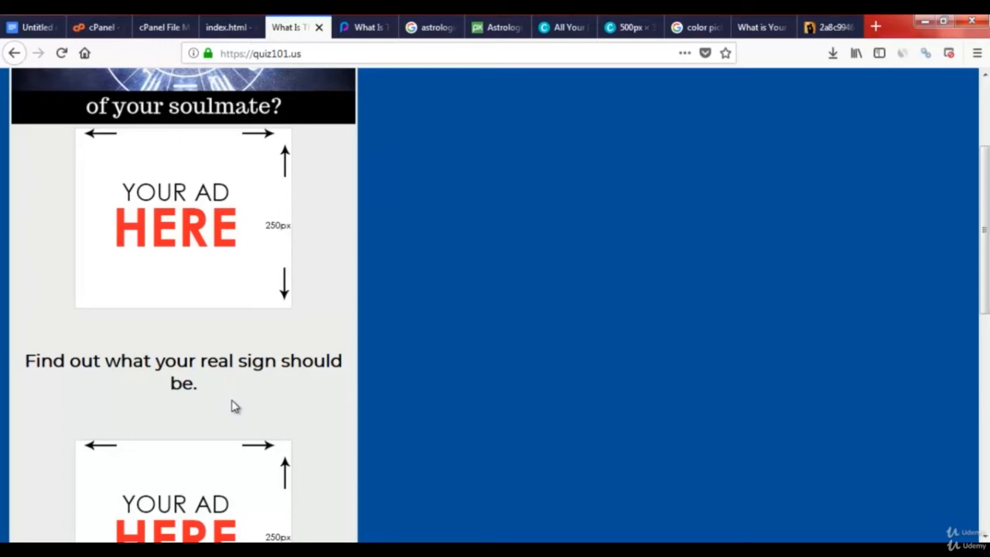
# In the index.html editor, search for "background" up to the .content-inner rule and select its background-color hex value
pyautogui.click(241, 28)
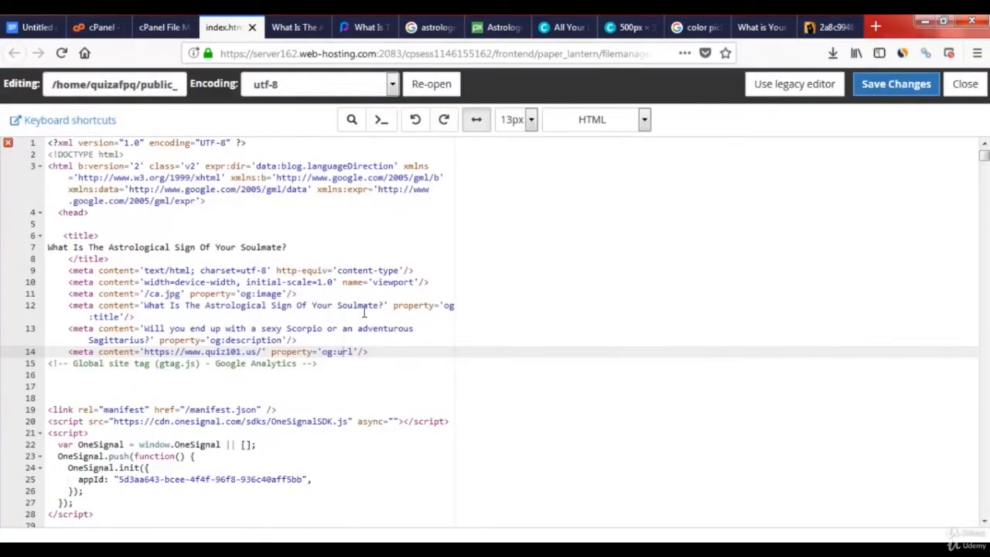
pyautogui.click(351, 120)
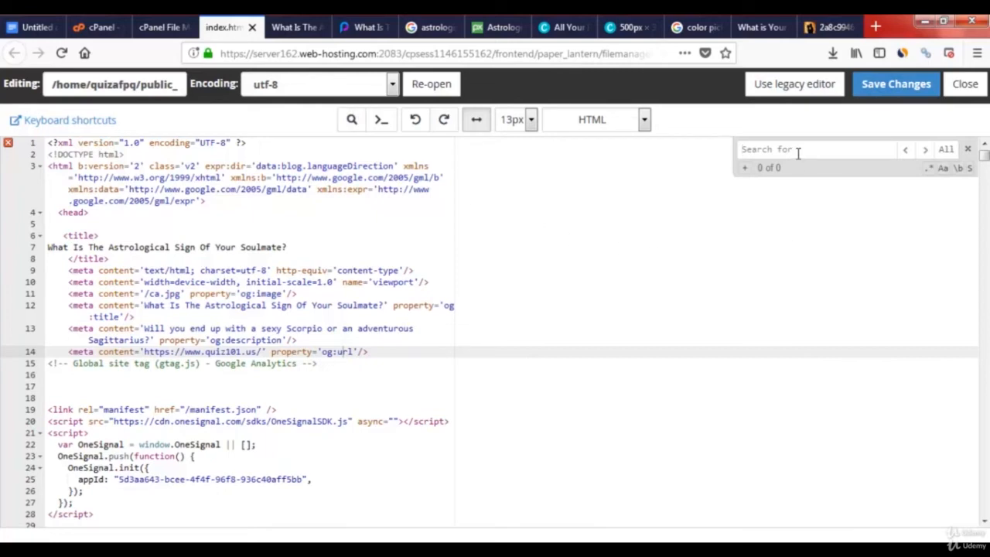
pyautogui.write('bac')
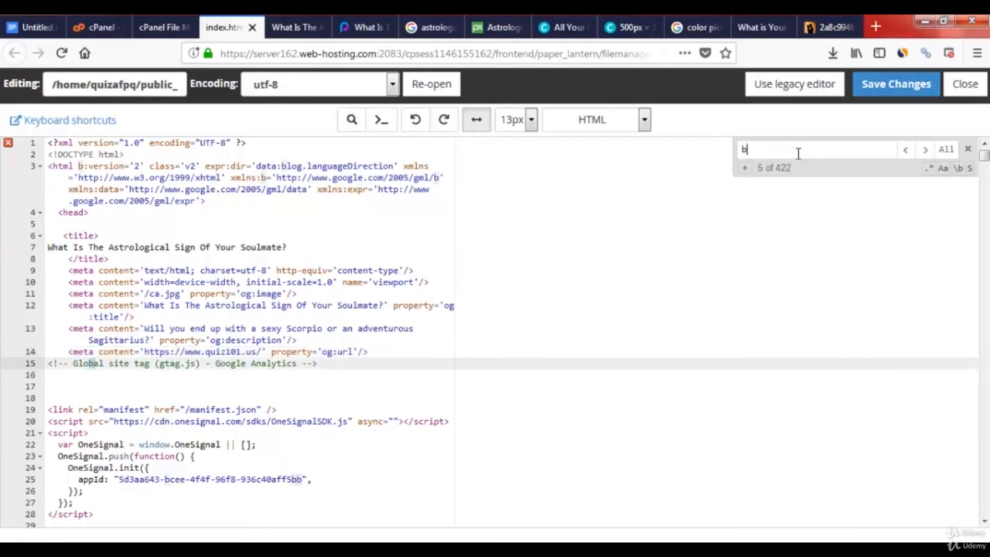
pyautogui.write('gr')
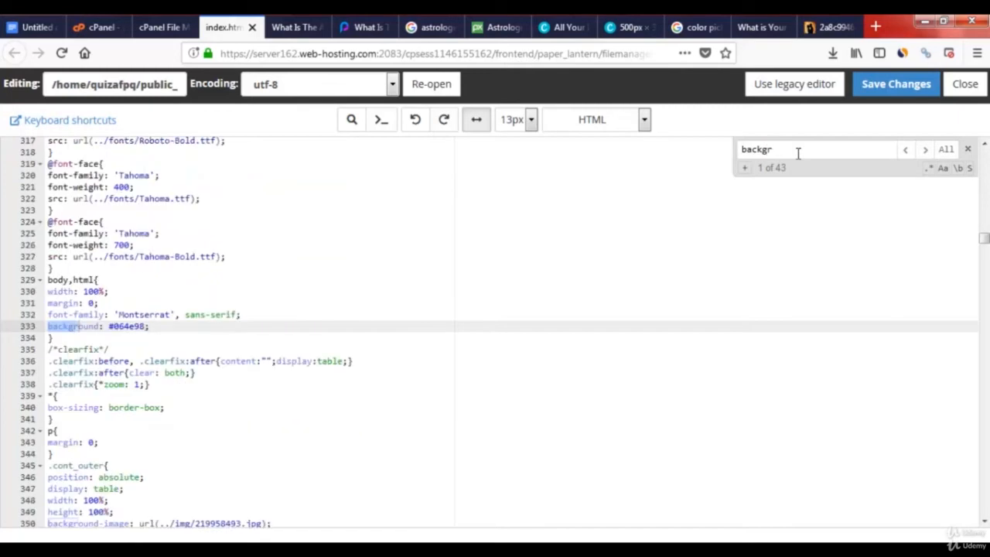
pyautogui.write('ound')
pyautogui.click(925, 150)
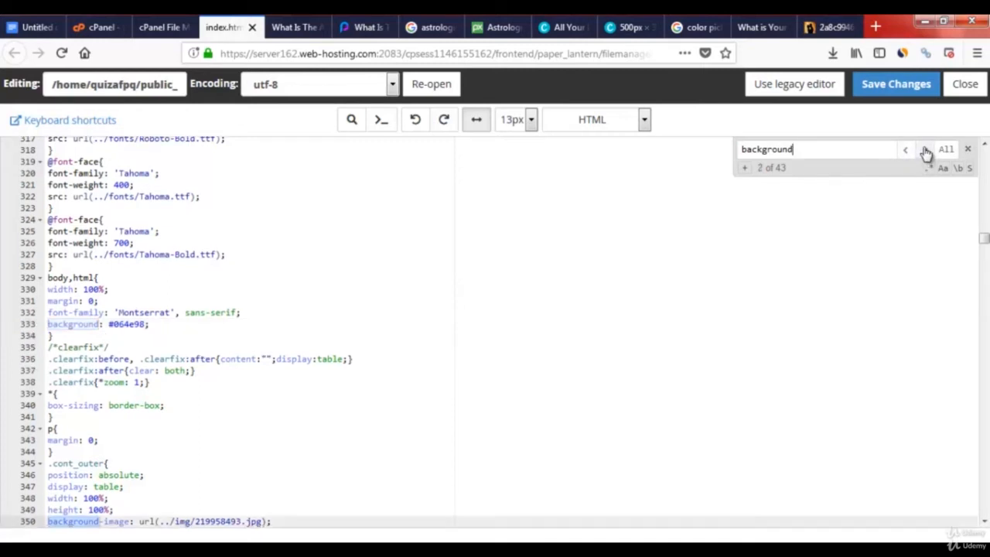
pyautogui.click(926, 151)
pyautogui.click(925, 150)
pyautogui.click(926, 151)
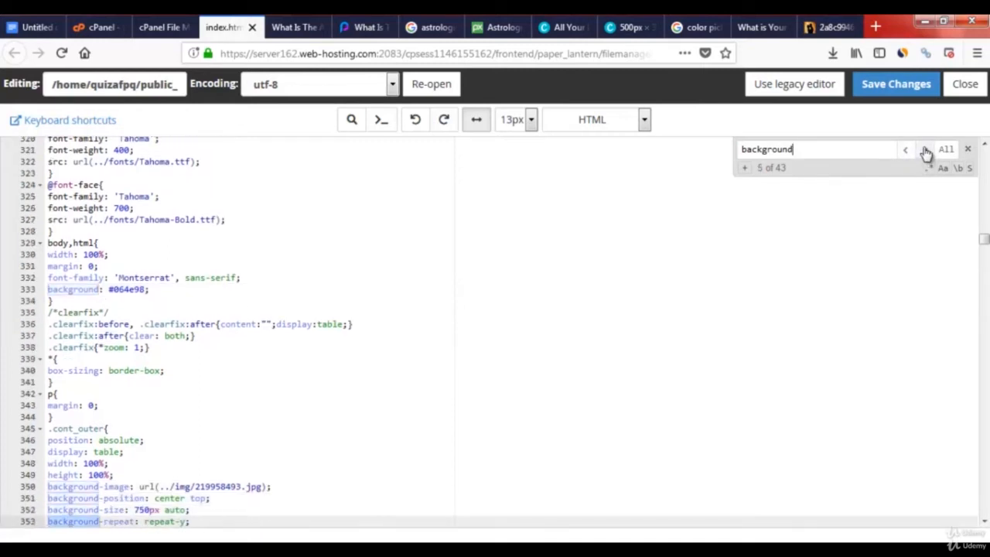
pyautogui.click(926, 151)
pyautogui.click(926, 151)
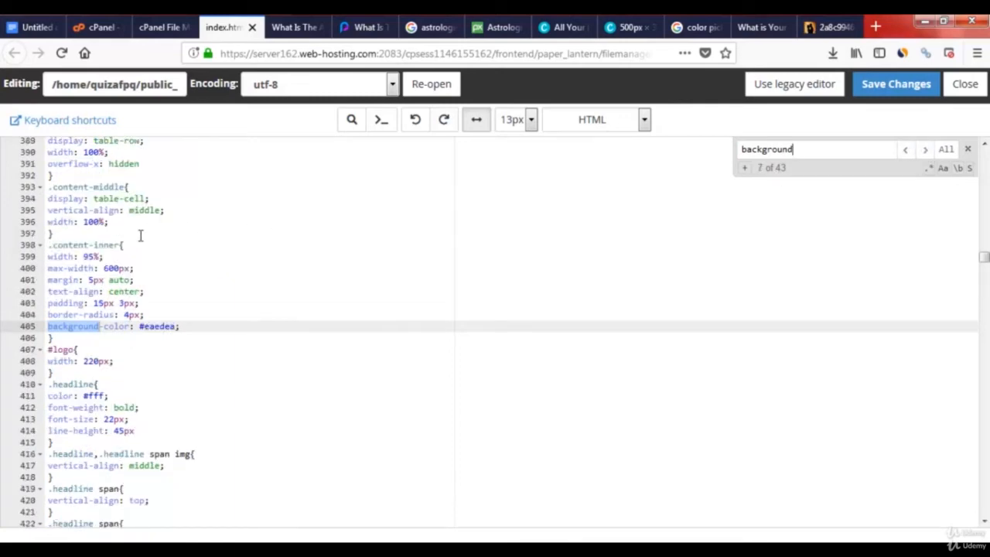
pyautogui.moveTo(48, 244); pyautogui.dragTo(144, 246)
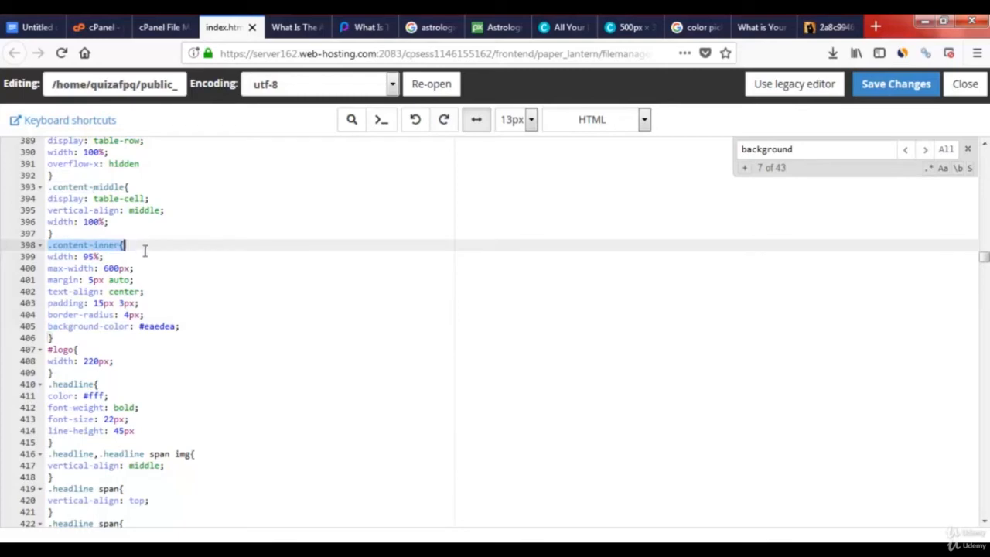
pyautogui.click(144, 257)
pyautogui.doubleClick(150, 325)
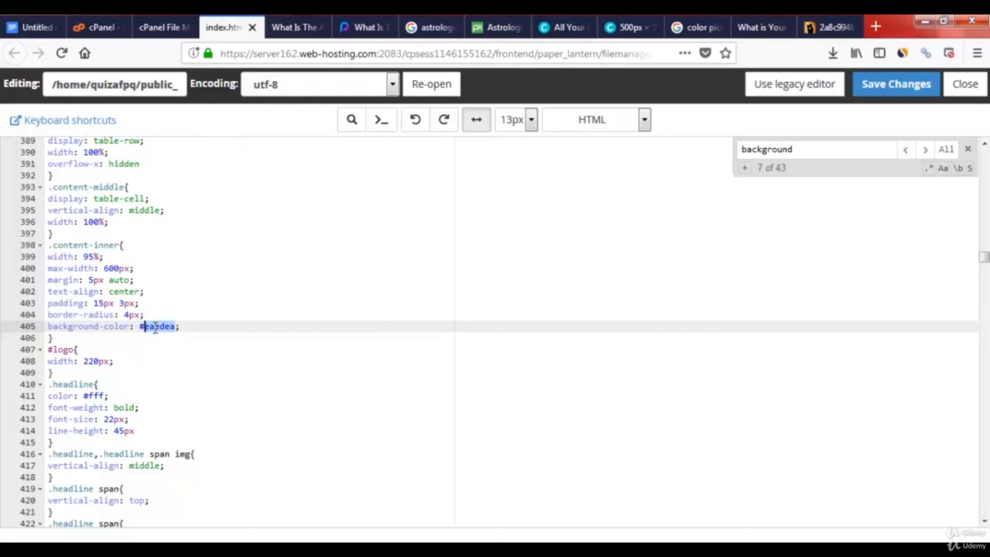
# In the Google color picker, pick the light warm grey #d6d2cb and copy its hex code without the hash
pyautogui.click(761, 30)
pyautogui.click(694, 28)
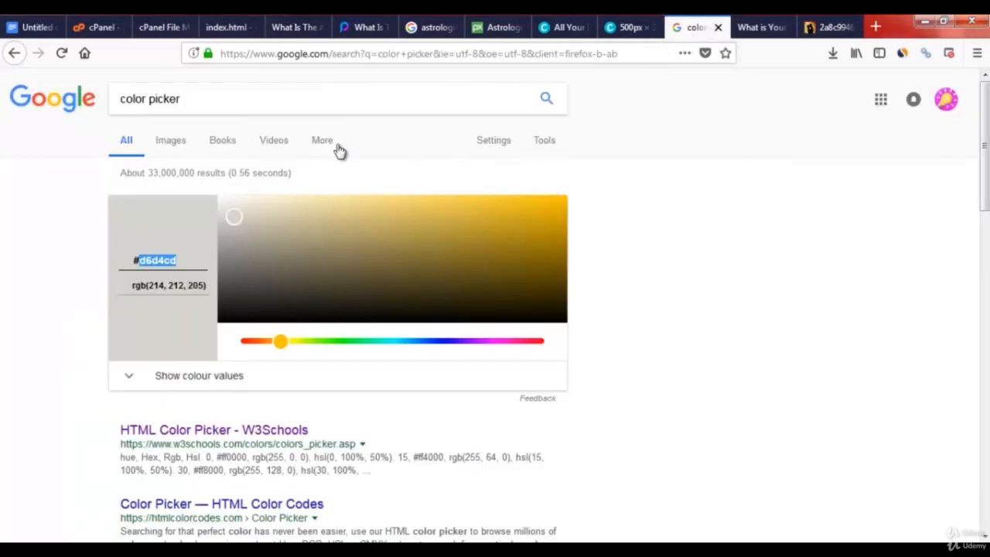
pyautogui.click(213, 97)
pyautogui.click(84, 152)
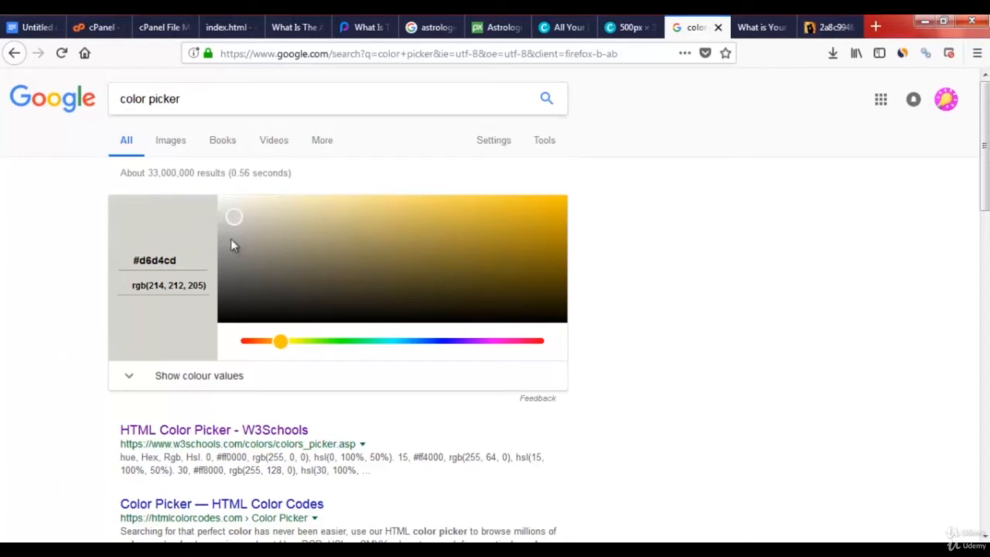
pyautogui.moveTo(239, 221)
pyautogui.mouseDown()
pyautogui.moveTo(365, 236)
pyautogui.moveTo(411, 261)
pyautogui.moveTo(479, 244)
pyautogui.moveTo(484, 255)
pyautogui.moveTo(451, 271)
pyautogui.moveTo(350, 216)
pyautogui.mouseUp()
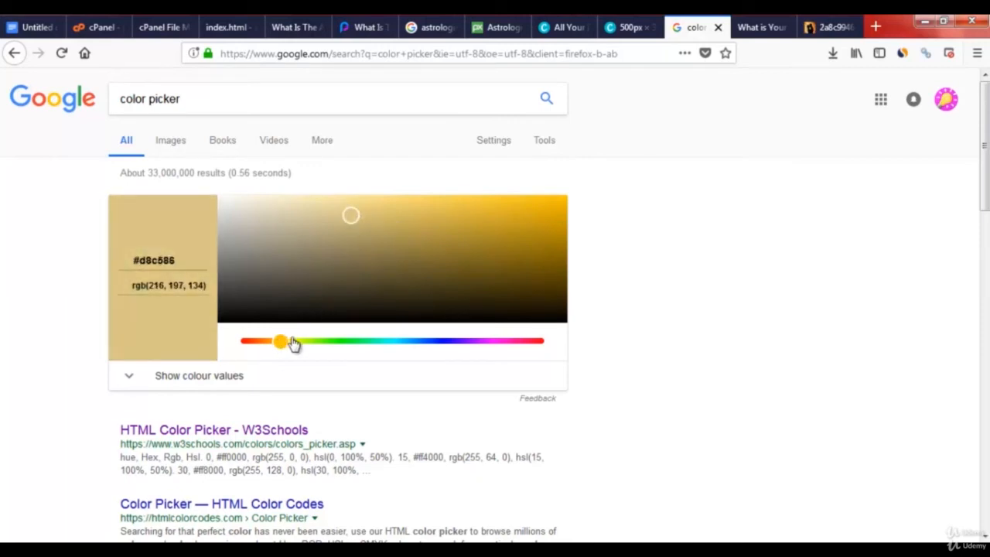
pyautogui.moveTo(293, 344); pyautogui.dragTo(274, 350)
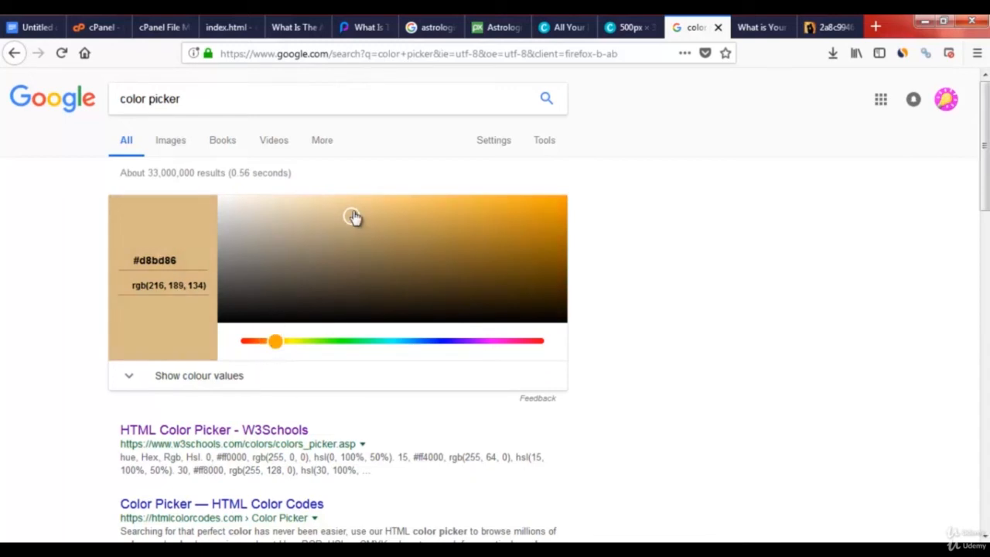
pyautogui.moveTo(352, 216); pyautogui.dragTo(289, 221)
pyautogui.click(243, 217)
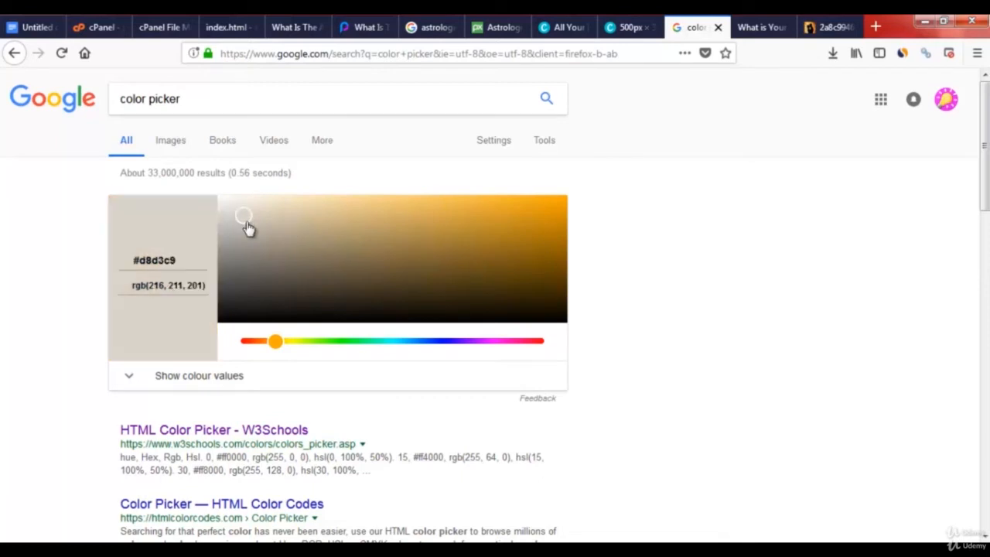
pyautogui.click(249, 230)
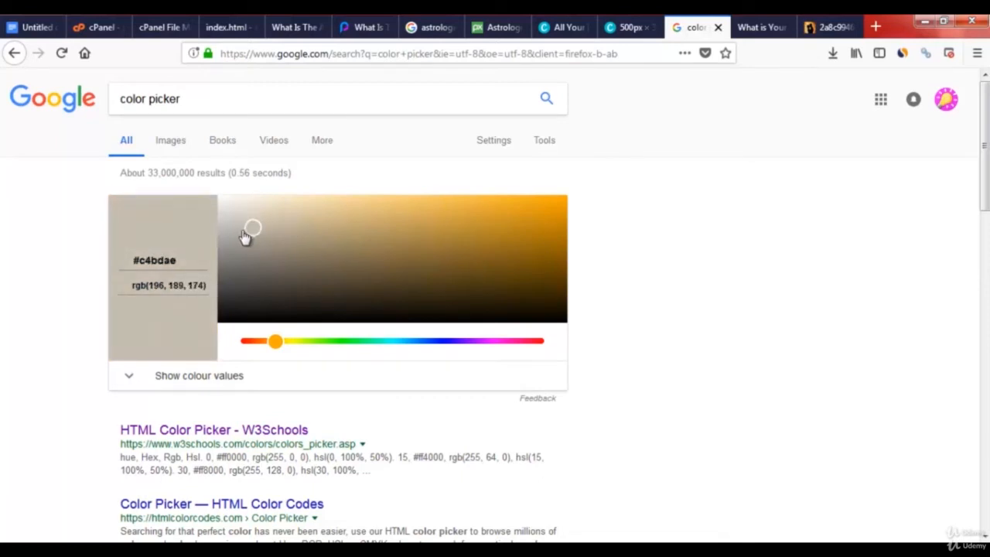
pyautogui.moveTo(245, 236); pyautogui.dragTo(238, 222)
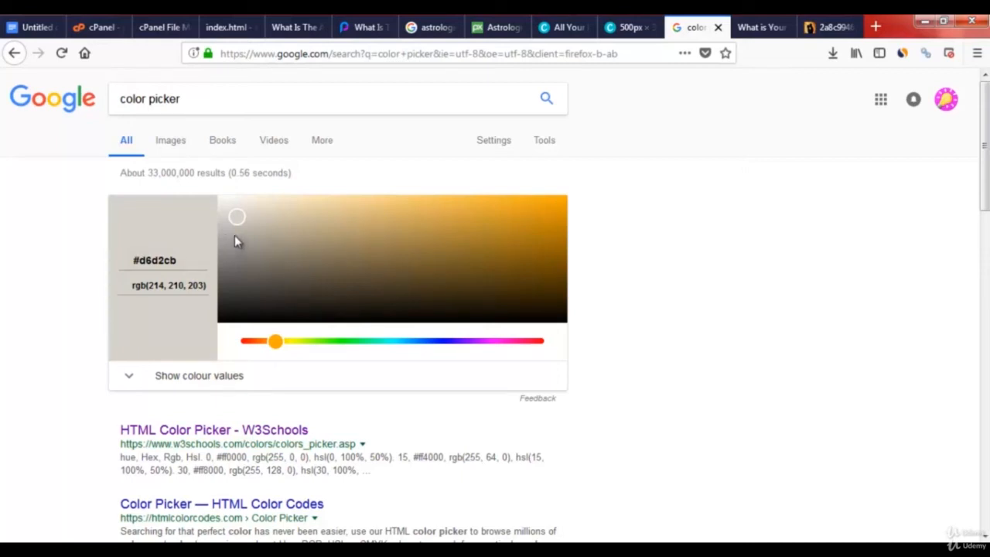
pyautogui.doubleClick(154, 260)
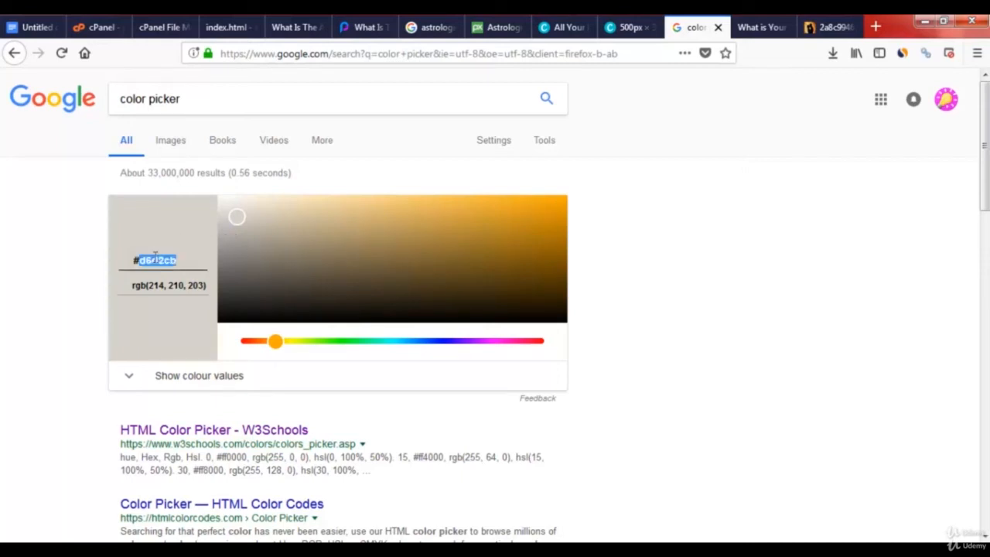
pyautogui.rightClick(155, 260)
pyautogui.click(193, 305)
# Back in index.html, replace the .content-inner background-color with #d6d2cb and save the file
pyautogui.click(226, 28)
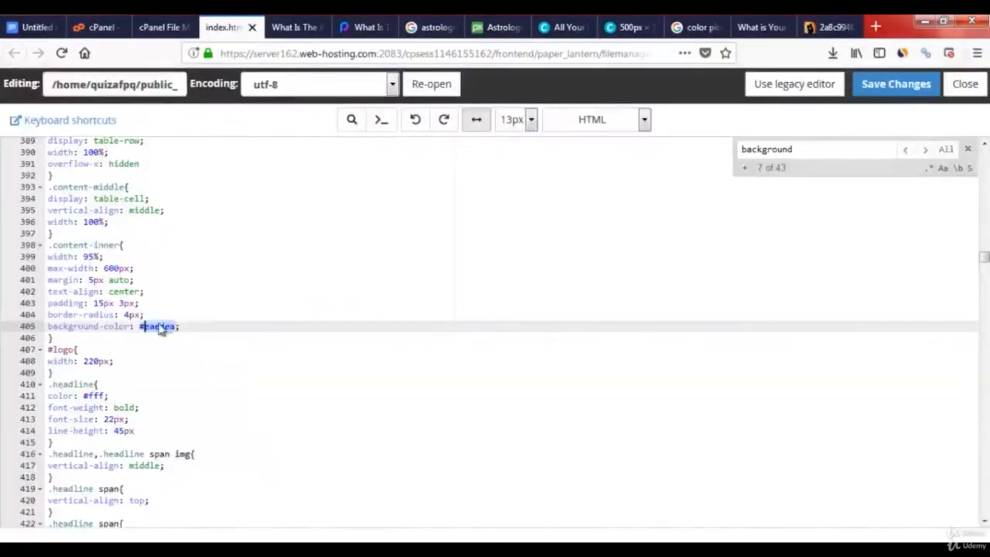
pyautogui.rightClick(160, 328)
pyautogui.click(186, 387)
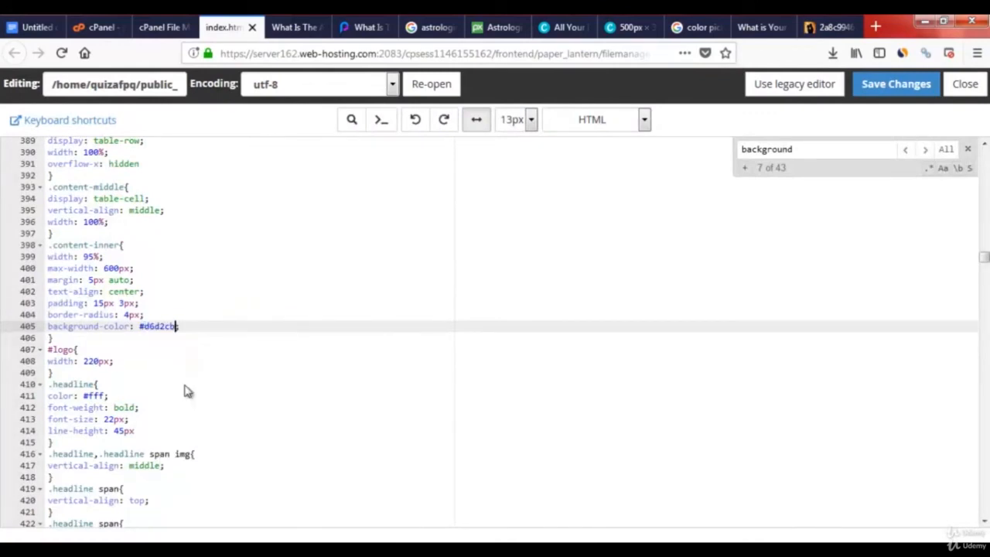
pyautogui.click(899, 83)
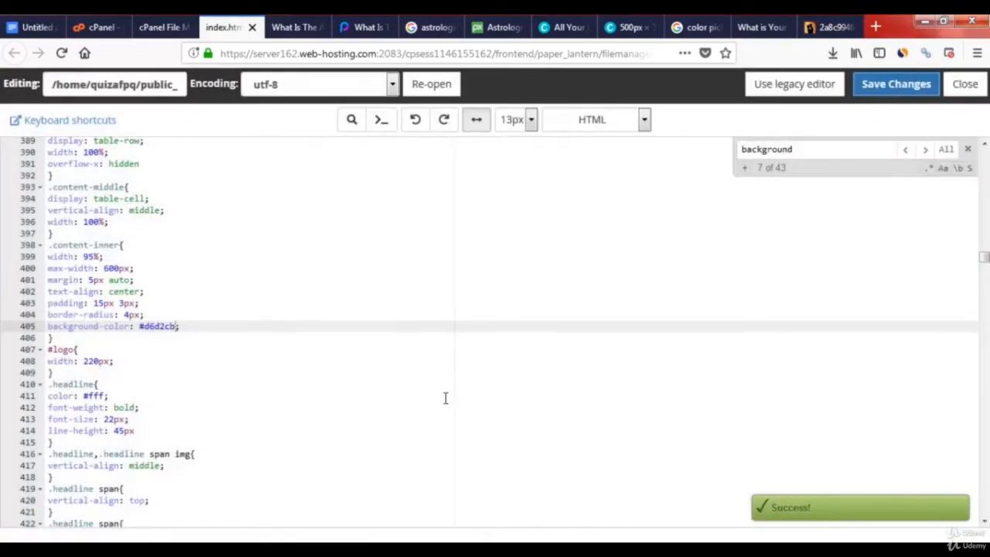
# Reload quiz101.us and review the content area's background color around the ads and the first question
pyautogui.click(300, 30)
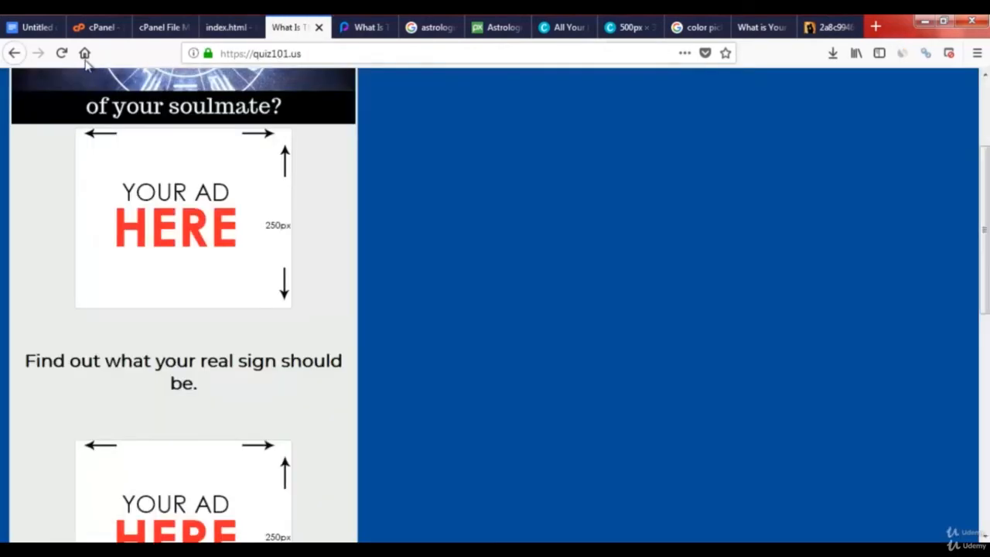
pyautogui.click(62, 54)
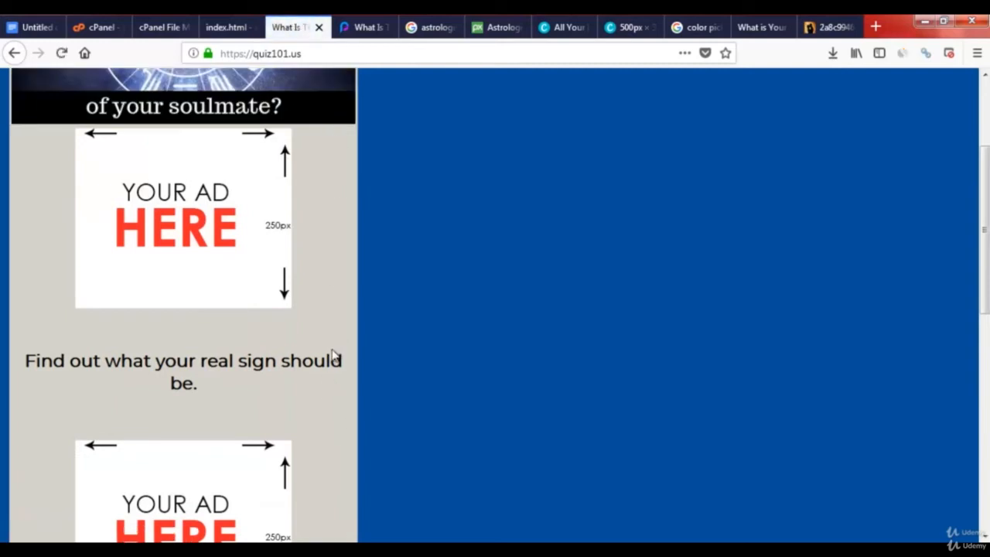
pyautogui.scroll(-2, 329, 265)
pyautogui.scroll(-2, 336, 255)
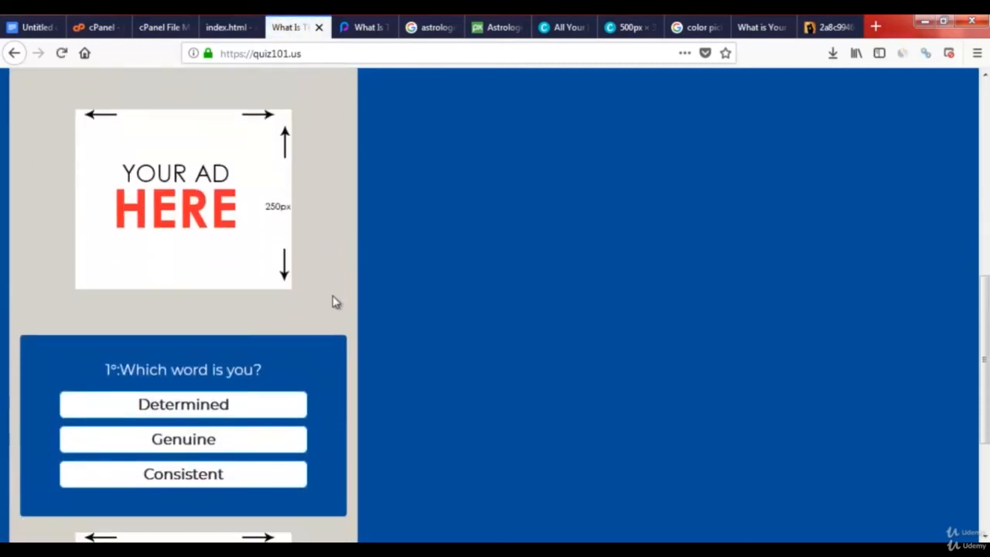
pyautogui.scroll(-1, 335, 300)
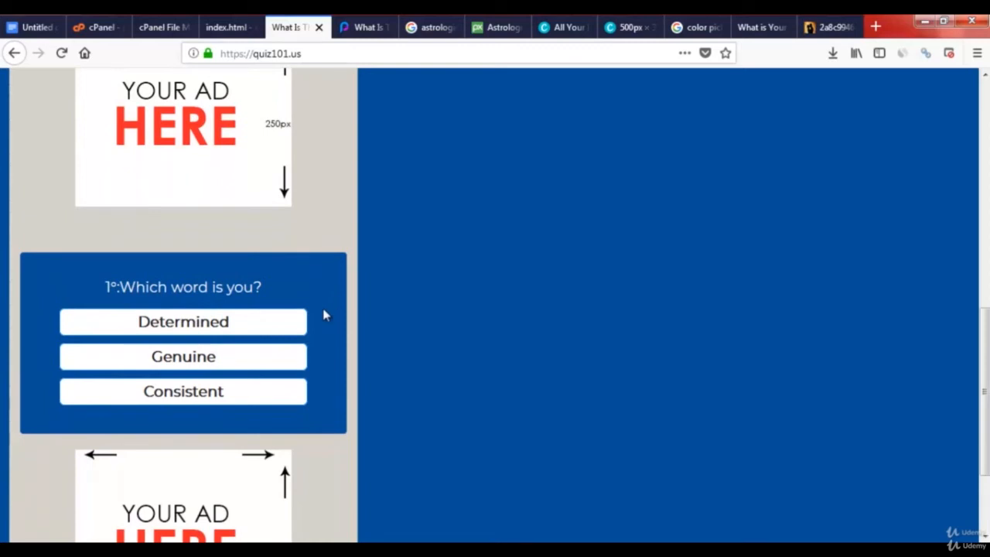
pyautogui.scroll(3, 323, 328)
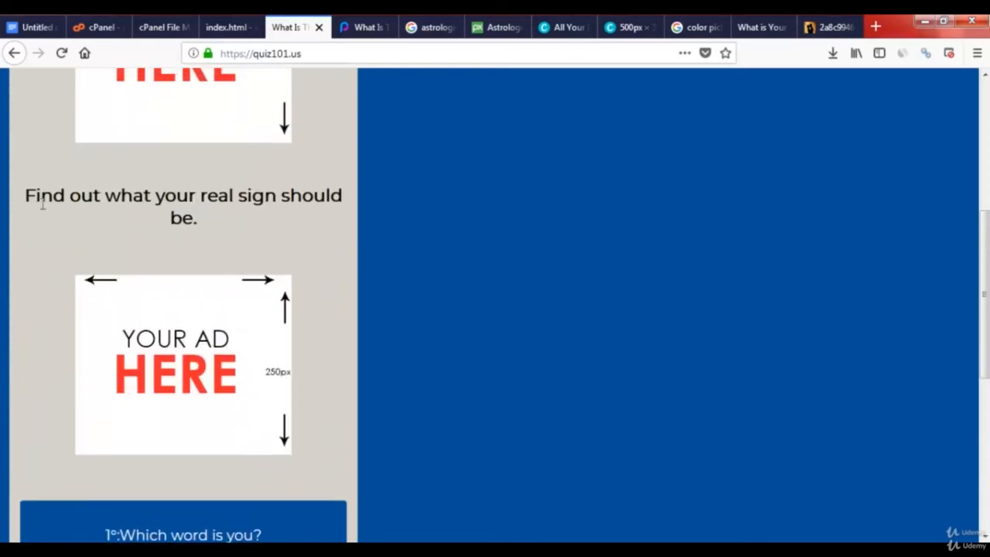
# Copy the intro sentence "Will you end up with a sexy Scorpio or an adventurous Sagittarius?" from the Playbuzz quiz page
pyautogui.moveTo(25, 196); pyautogui.dragTo(212, 224)
pyautogui.click(227, 232)
pyautogui.click(369, 26)
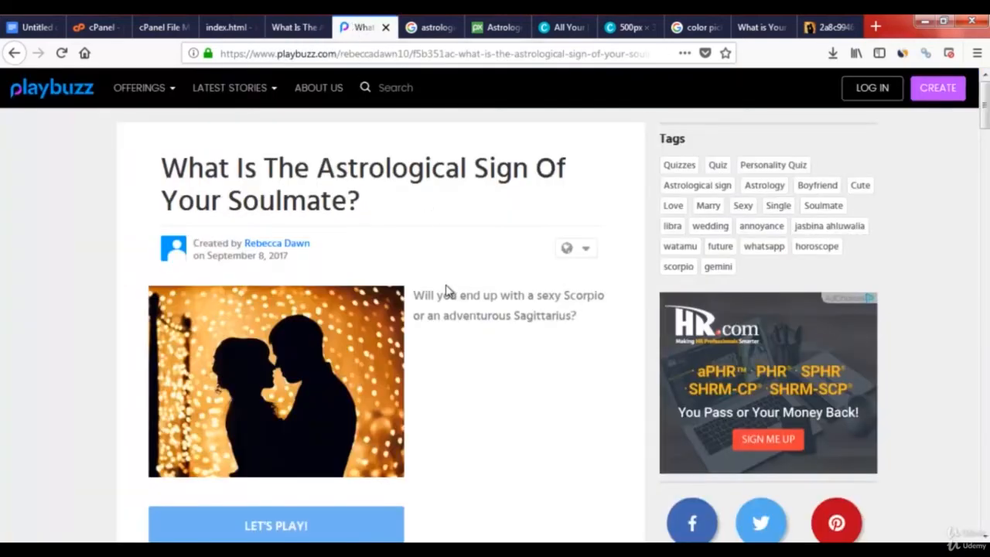
pyautogui.moveTo(414, 294); pyautogui.dragTo(580, 320)
pyautogui.rightClick(581, 320)
pyautogui.click(596, 326)
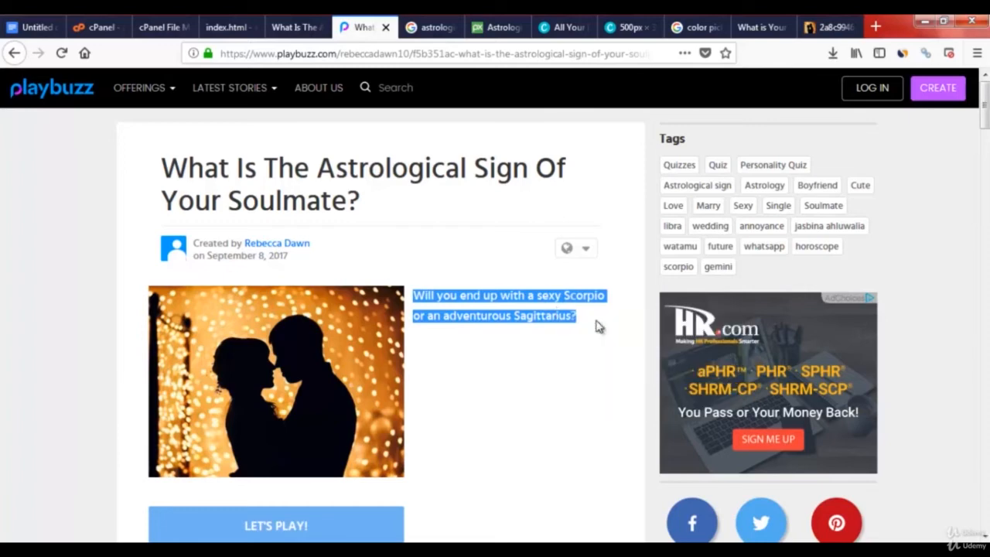
# Check the intro wording on quiz101.us and search for "find out what" in the index.html editor
pyautogui.click(226, 28)
pyautogui.click(288, 27)
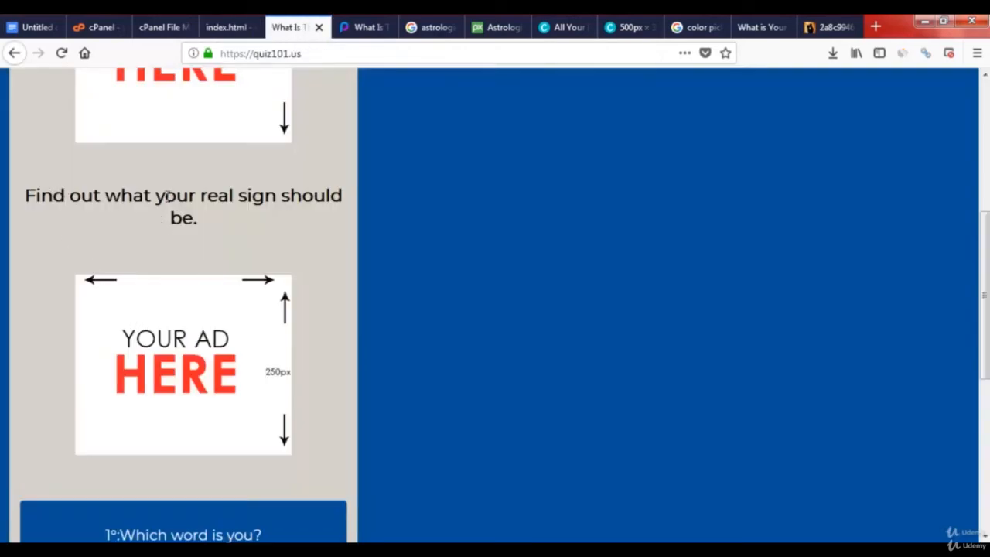
pyautogui.click(235, 28)
pyautogui.doubleClick(800, 150)
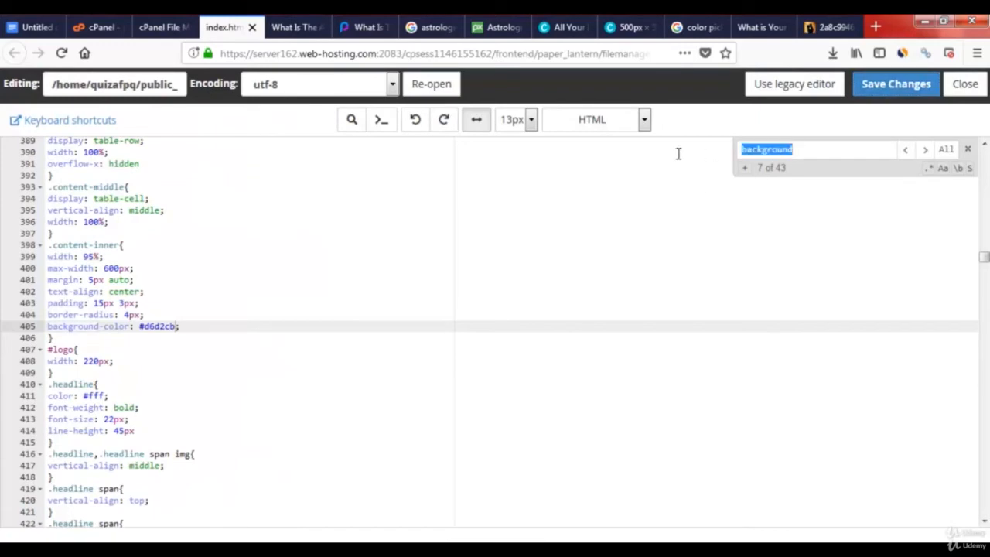
pyautogui.write('find out what')
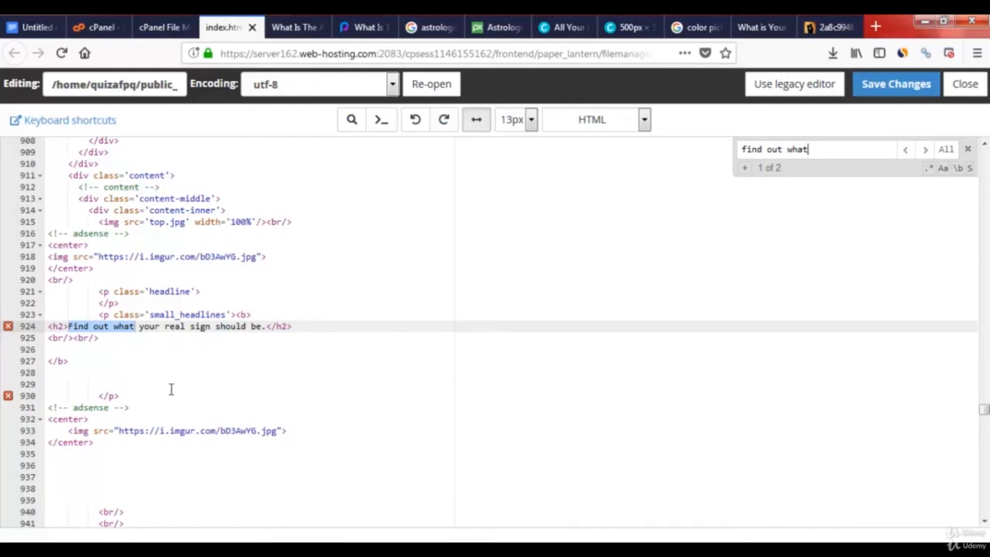
# Replace the h2 intro text in index.html with "Will you end up with a sexy Scorpio or an adventurous Sagittarius?" and save the file
pyautogui.click(94, 326)
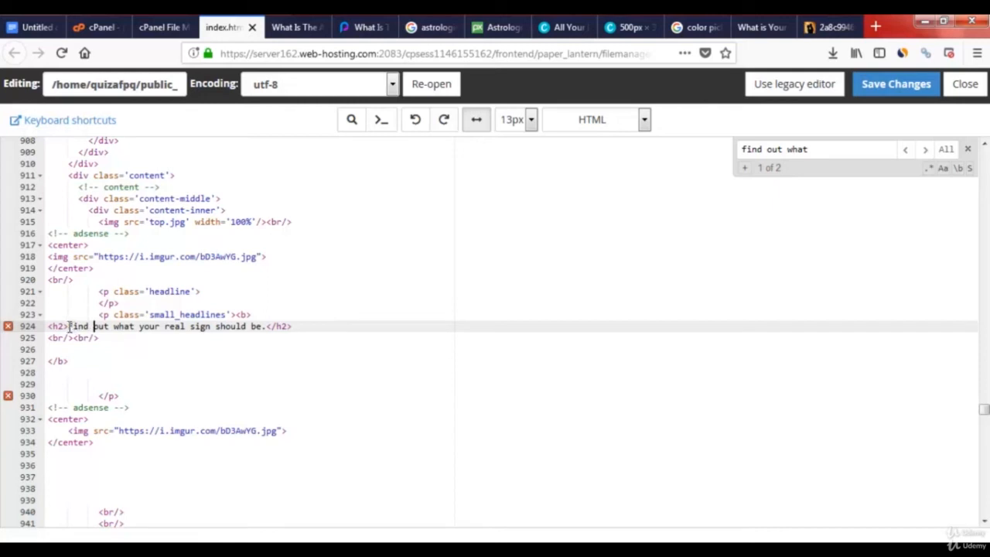
pyautogui.moveTo(68, 326); pyautogui.dragTo(251, 327)
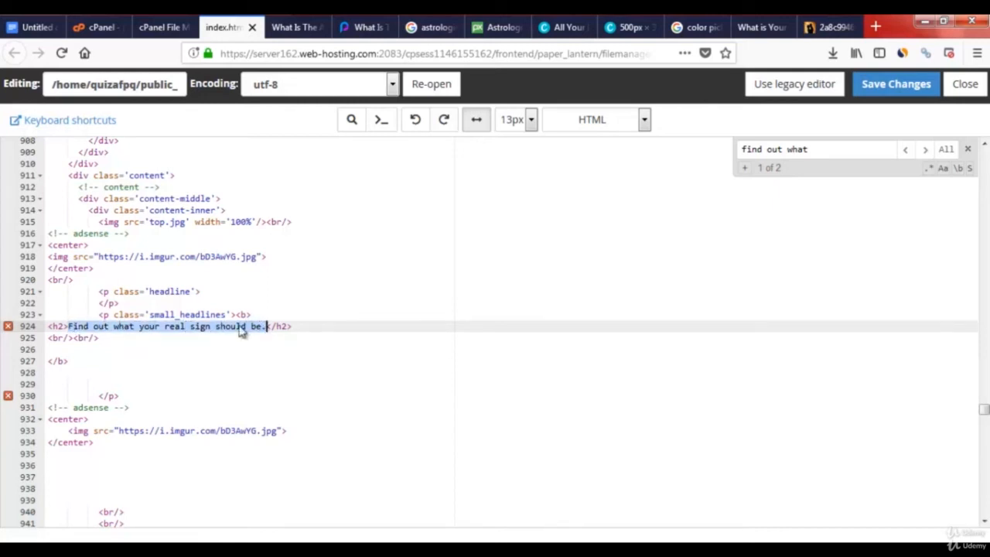
pyautogui.rightClick(243, 326)
pyautogui.click(263, 391)
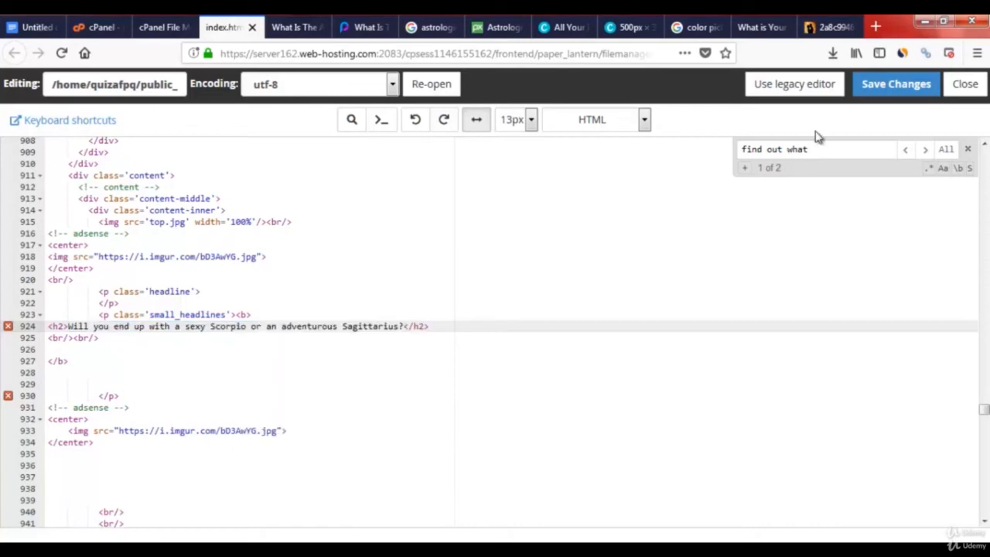
pyautogui.click(889, 91)
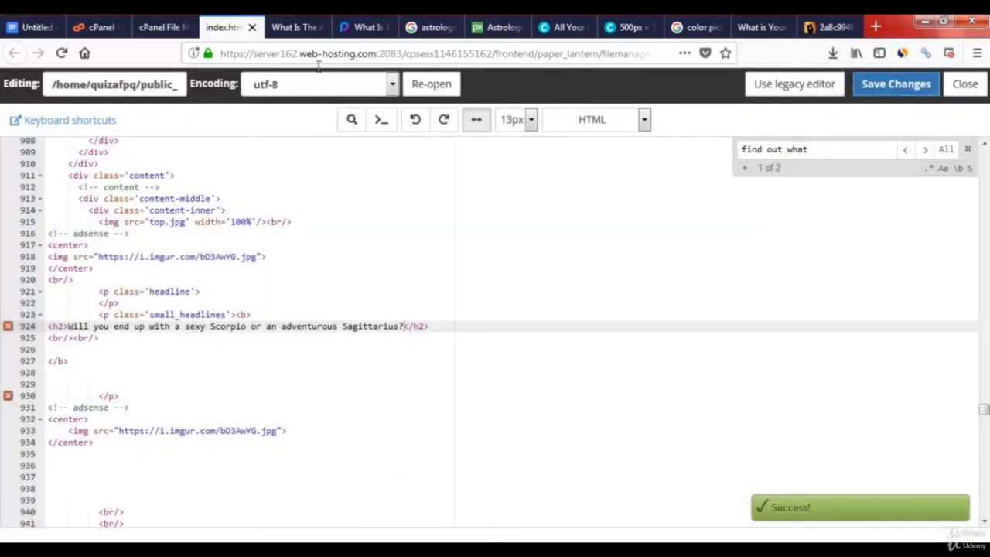
# Reload quiz101.us and review the intro text and the first question block
pyautogui.click(294, 31)
pyautogui.click(62, 54)
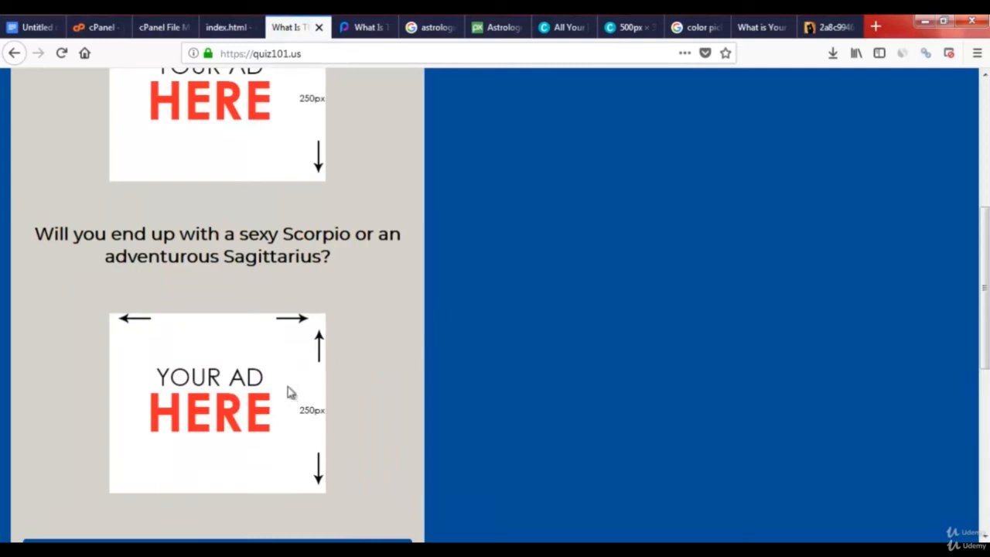
pyautogui.moveTo(984, 286); pyautogui.dragTo(985, 440)
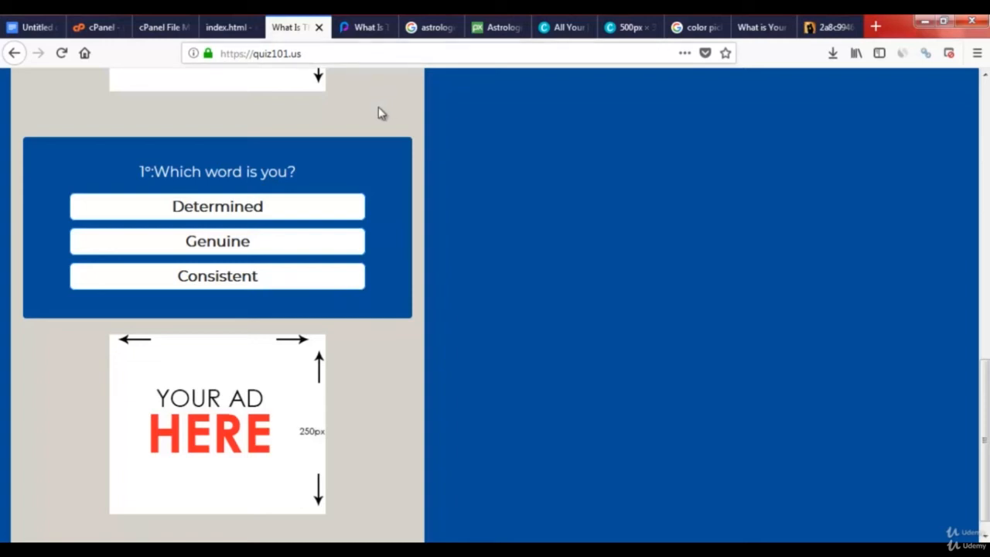
# Start the Playbuzz soulmate quiz and copy its first question, "What word would best describe you?"
pyautogui.click(361, 31)
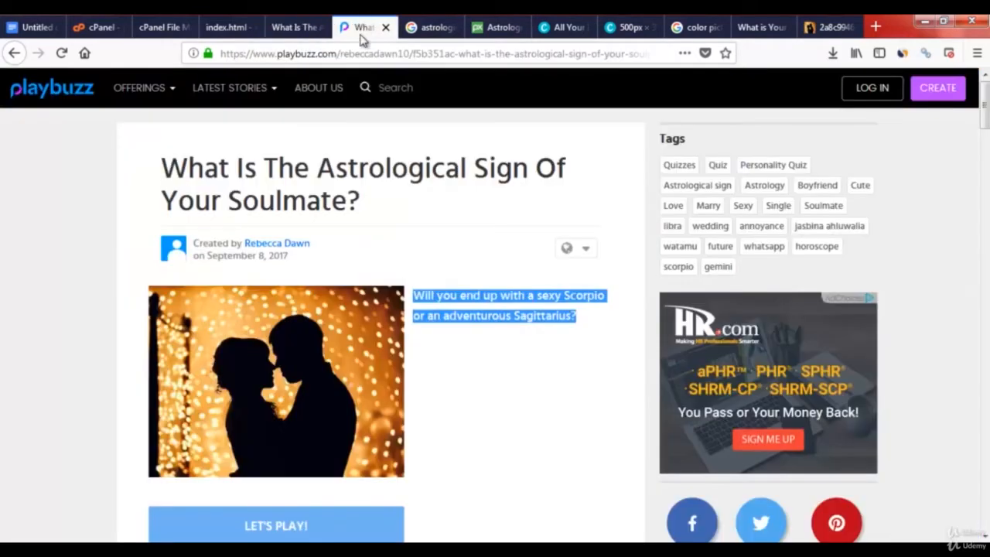
pyautogui.scroll(-3, 501, 362)
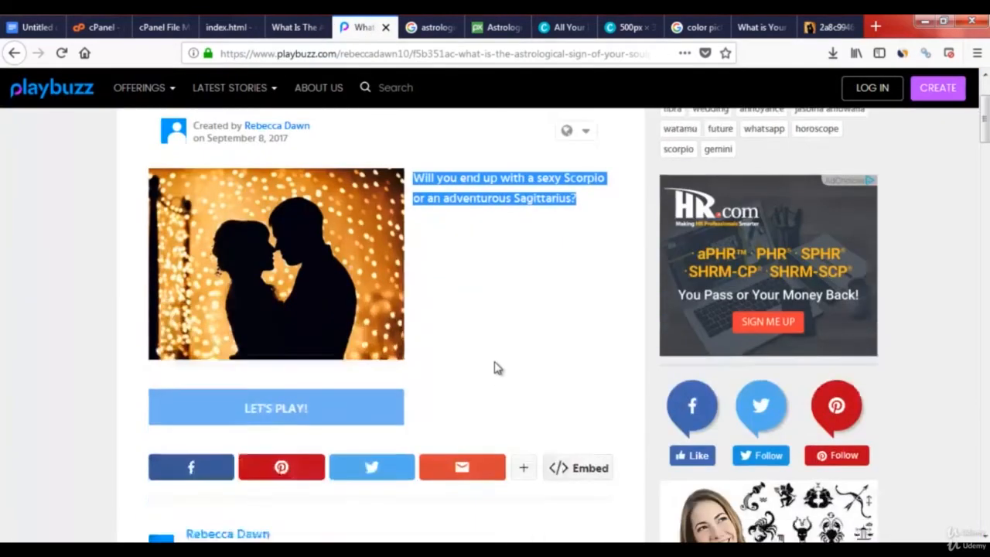
pyautogui.click(267, 356)
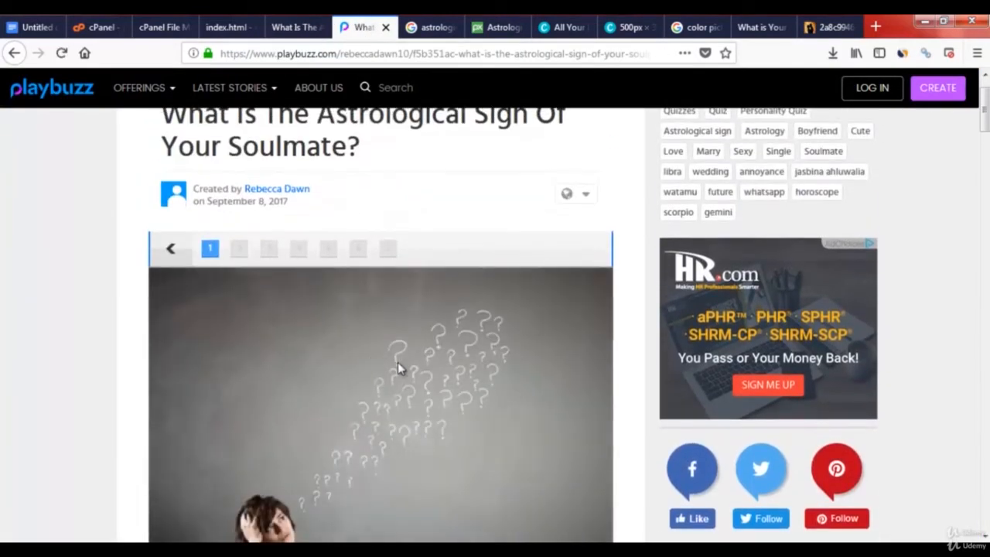
pyautogui.scroll(-5, 400, 369)
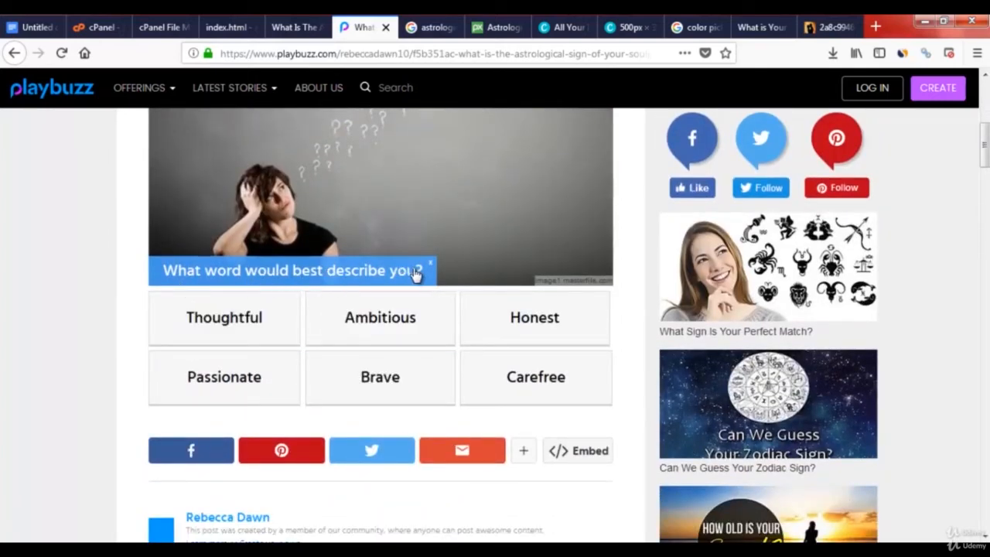
pyautogui.moveTo(430, 272); pyautogui.dragTo(122, 283)
pyautogui.moveTo(429, 274); pyautogui.dragTo(169, 274)
pyautogui.hotkey('ctrl', 'c')
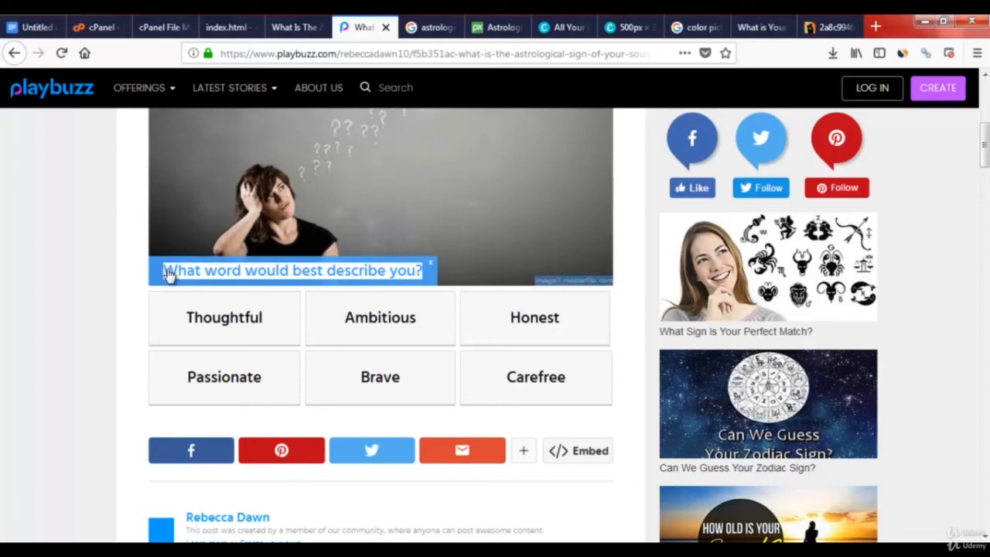
pyautogui.rightClick(169, 274)
# In the index.html editor, search for "which" to locate the first question's text
pyautogui.click(229, 28)
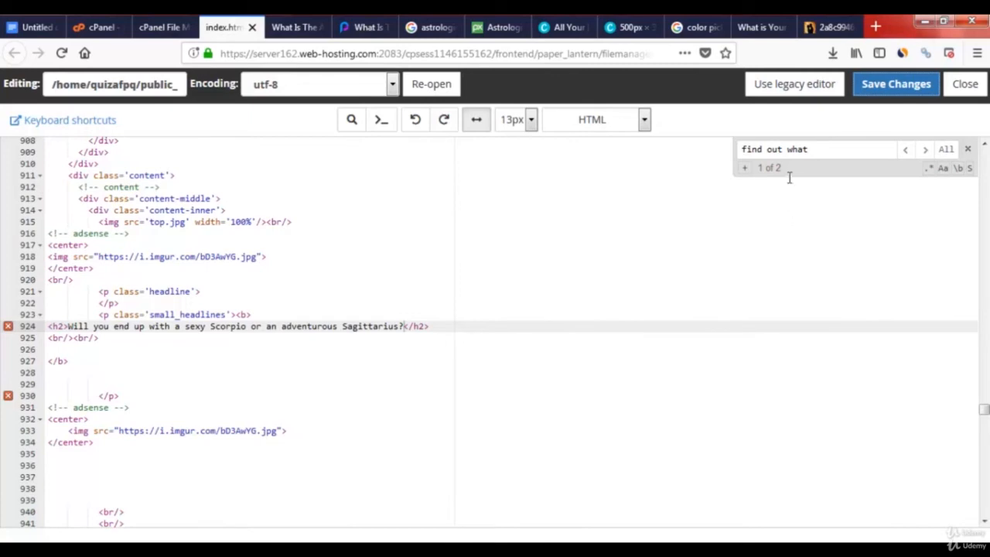
pyautogui.moveTo(810, 150); pyautogui.dragTo(740, 148)
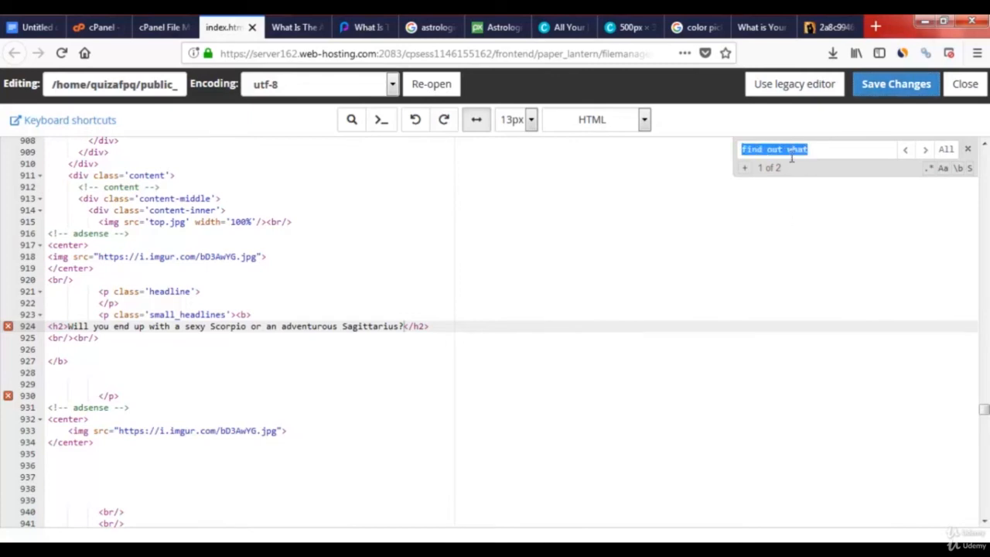
pyautogui.press('BackSpace')
pyautogui.write('whic')
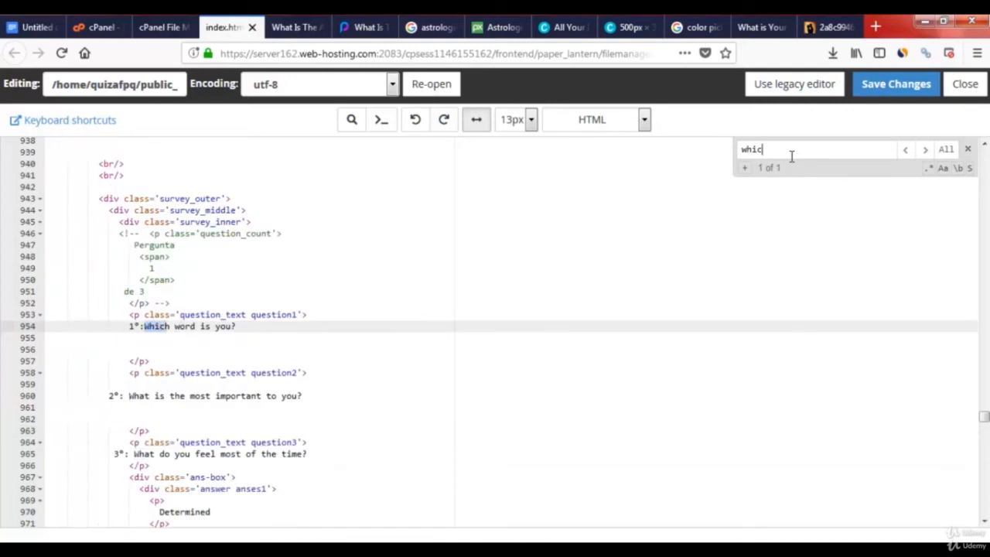
pyautogui.write('h')
# Try pasting the copied Playbuzz text over "Which word is you?" in question 1, and undo the paste
pyautogui.moveTo(144, 325); pyautogui.dragTo(237, 328)
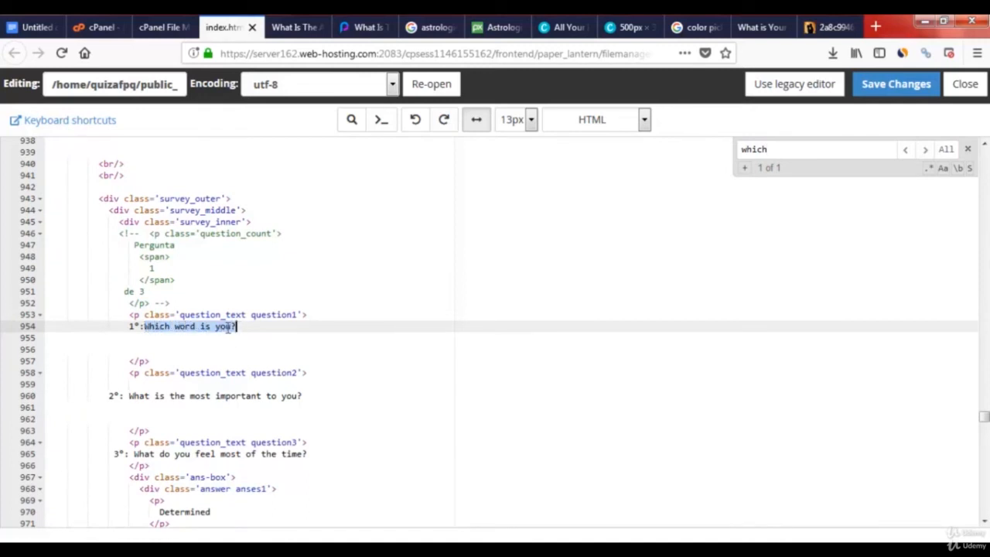
pyautogui.rightClick(228, 328)
pyautogui.click(263, 390)
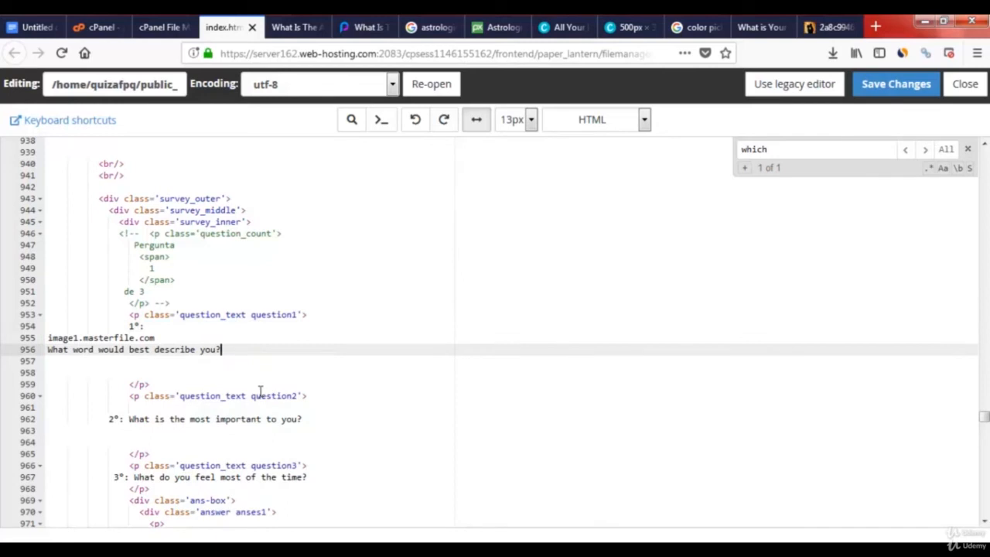
pyautogui.click(415, 119)
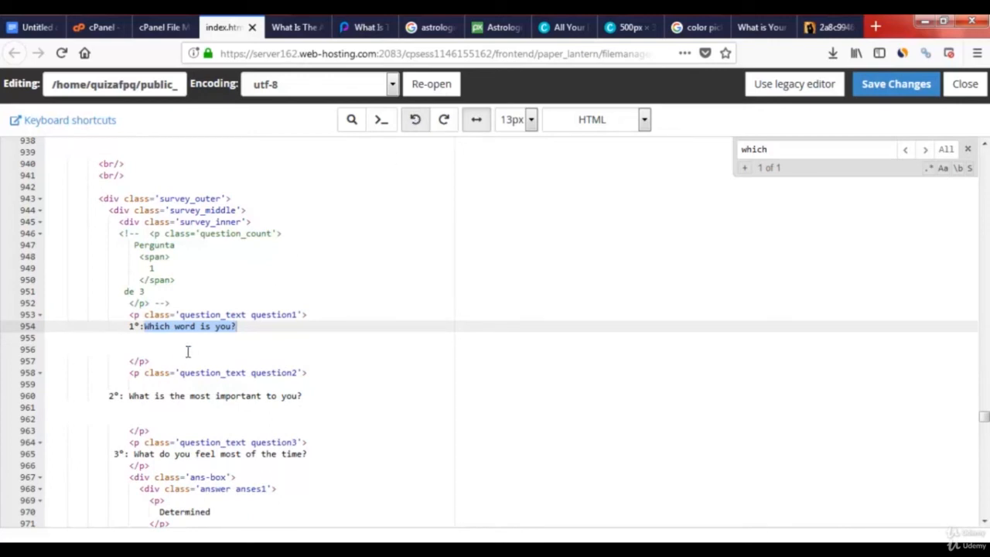
# Replace the question 1 text in index.html with "What word would best describe you?"
pyautogui.moveTo(144, 328); pyautogui.dragTo(234, 331)
pyautogui.rightClick(232, 332)
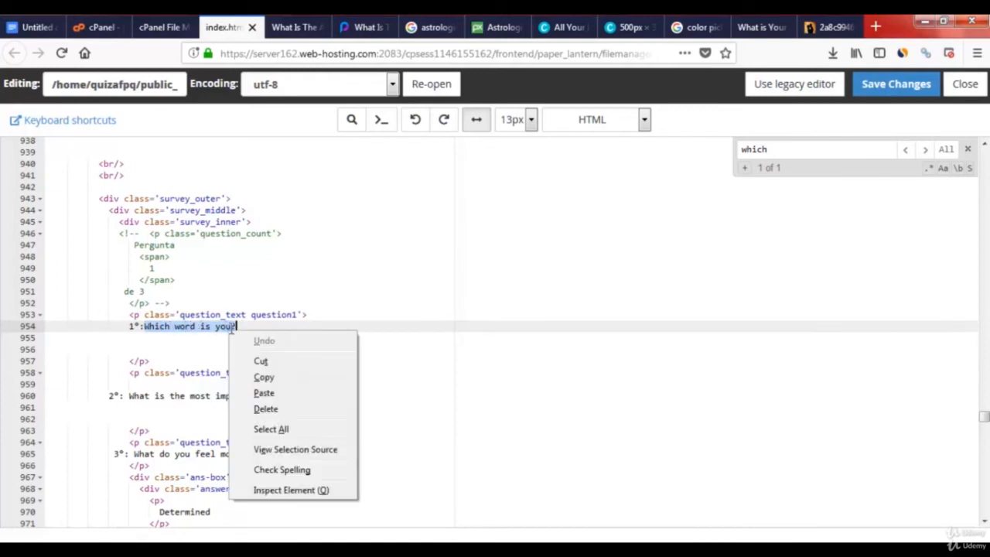
pyautogui.click(264, 393)
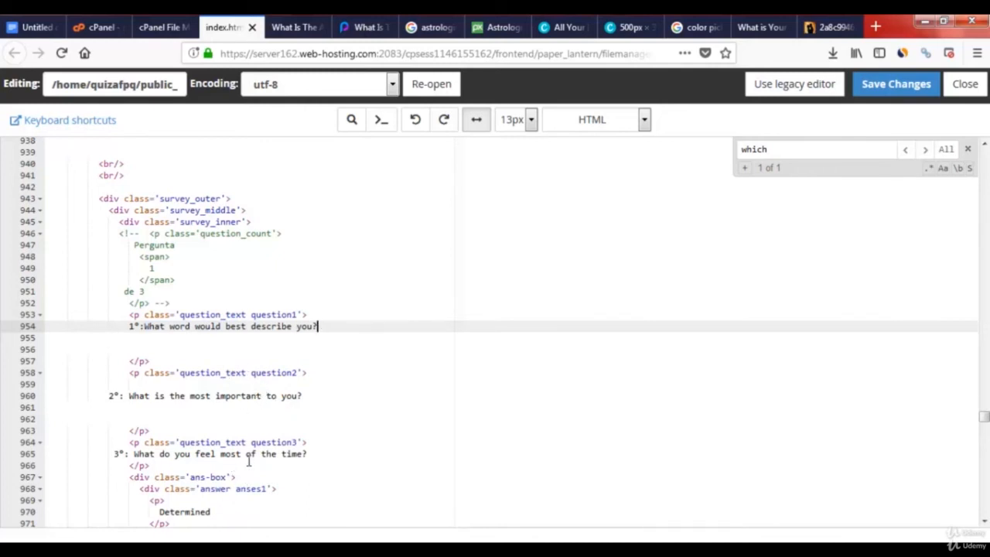
# Look through the answer options listed in the ans-box section of index.html below the three questions
pyautogui.scroll(-1, 239, 447)
pyautogui.scroll(-2, 228, 416)
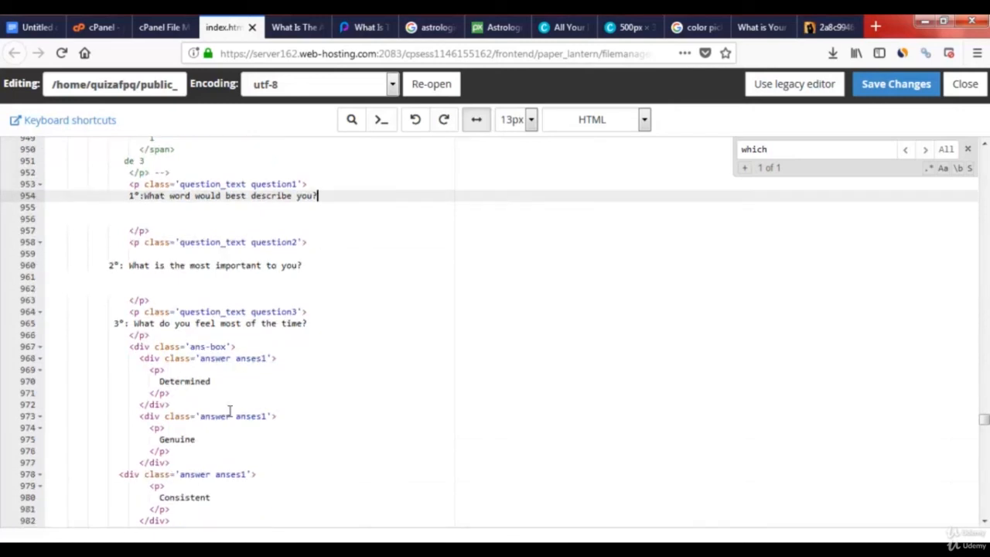
pyautogui.scroll(-2, 230, 410)
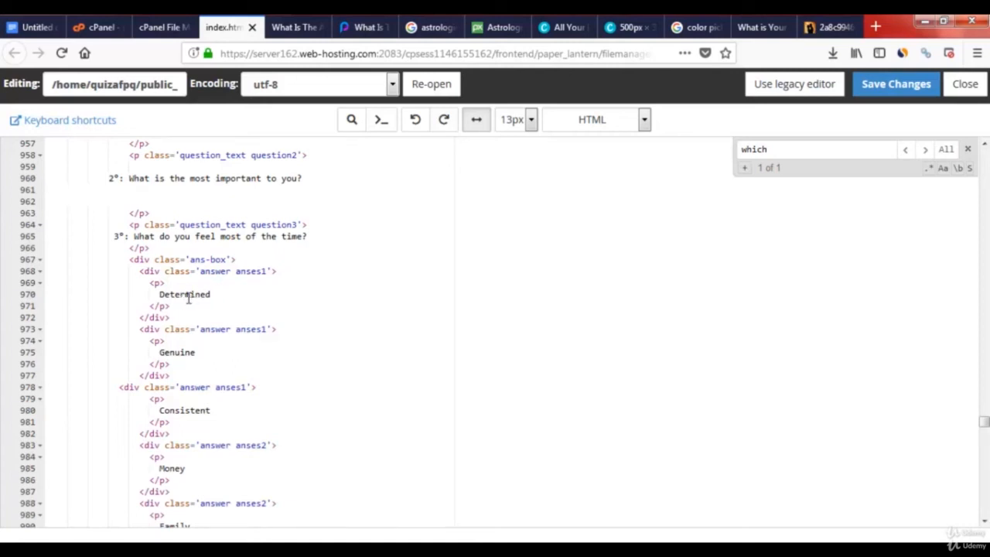
pyautogui.scroll(-1, 190, 322)
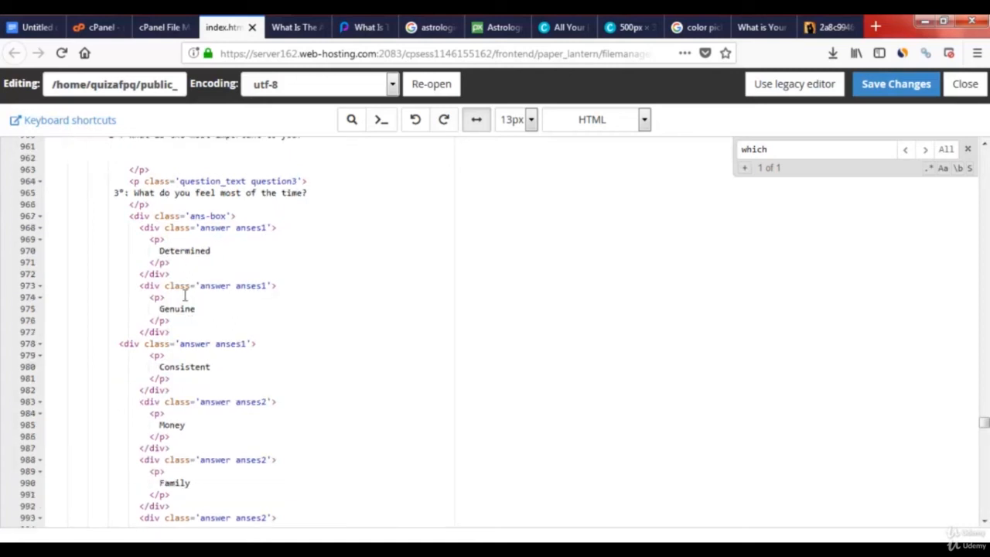
pyautogui.scroll(-2, 249, 369)
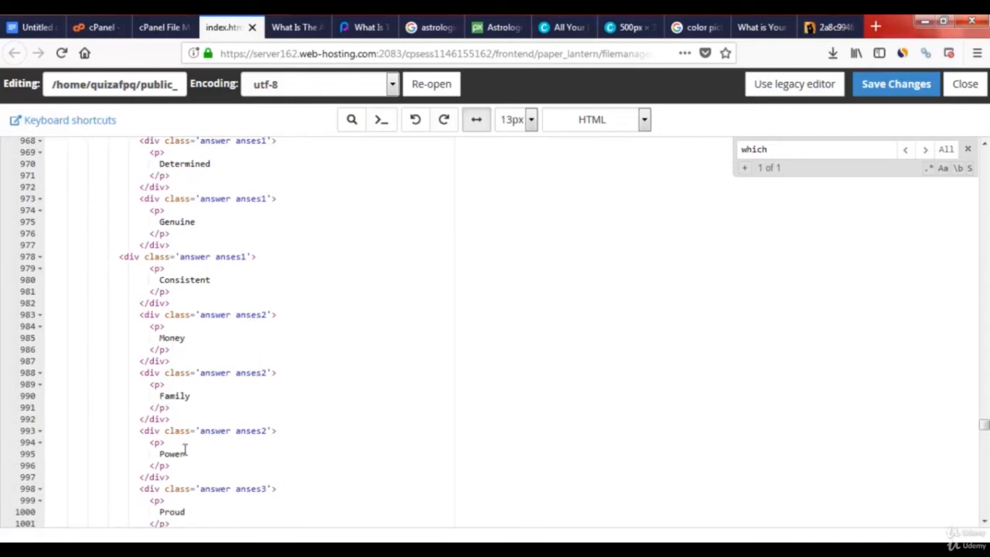
pyautogui.scroll(-1, 186, 448)
pyautogui.scroll(1, 256, 402)
pyautogui.scroll(1, 302, 400)
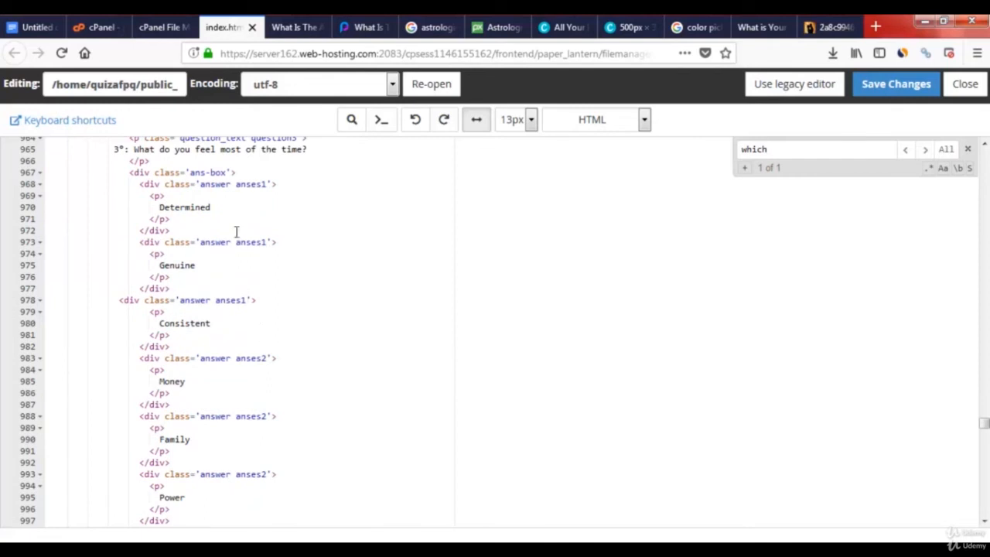
# Examine how the anses1 and anses2 class names assign each answer block to its question
pyautogui.doubleClick(262, 184)
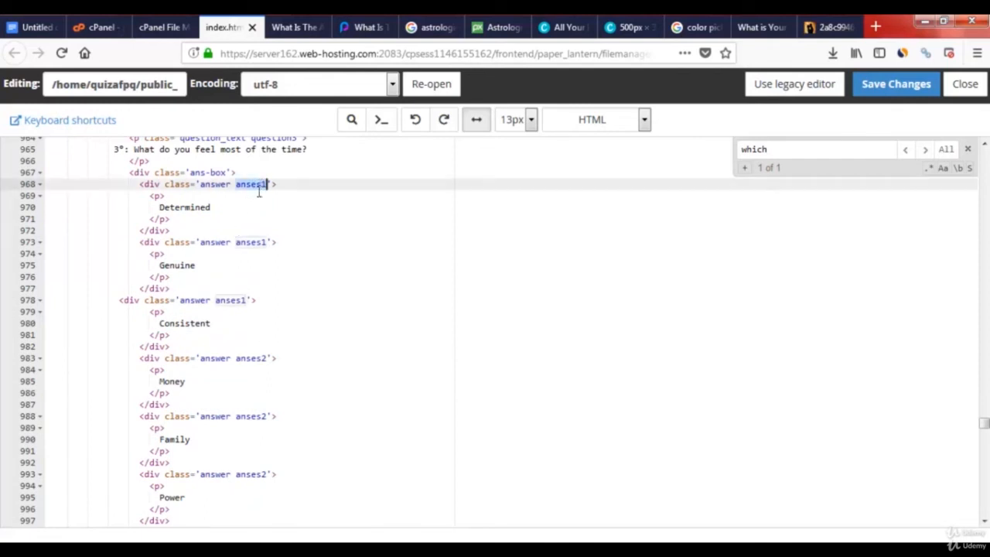
pyautogui.click(250, 247)
pyautogui.doubleClick(258, 242)
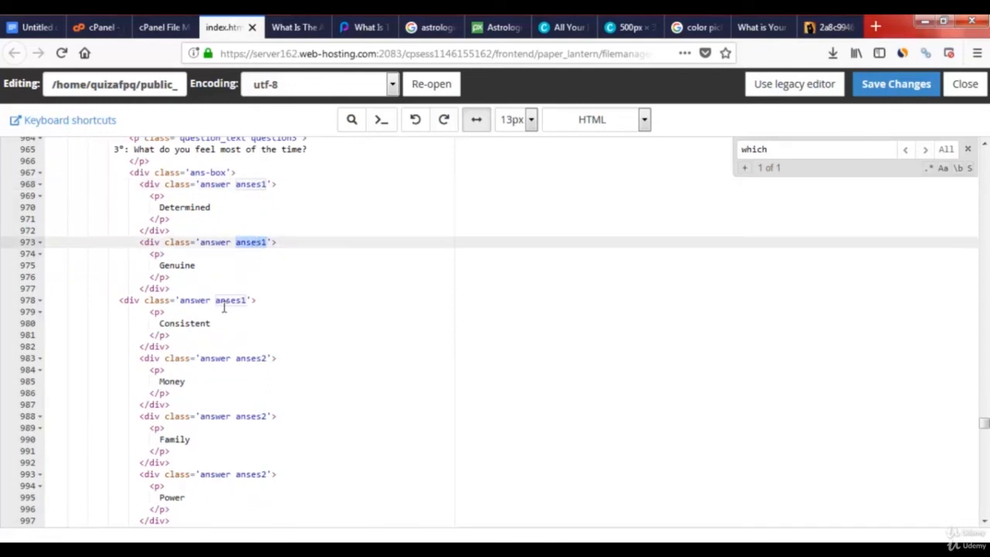
pyautogui.click(224, 307)
pyautogui.click(232, 300)
pyautogui.doubleClick(232, 300)
pyautogui.scroll(-1, 256, 379)
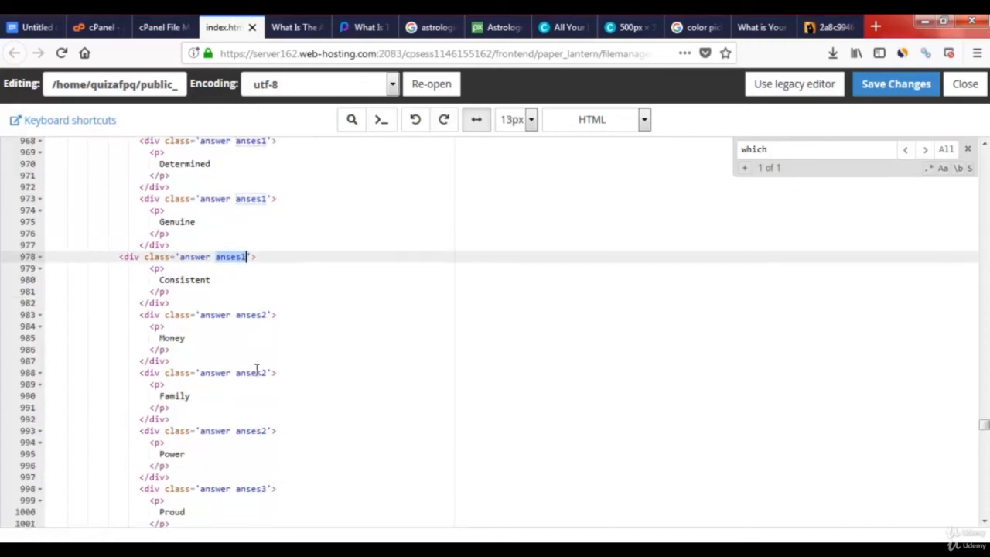
pyautogui.doubleClick(249, 314)
pyautogui.click(247, 373)
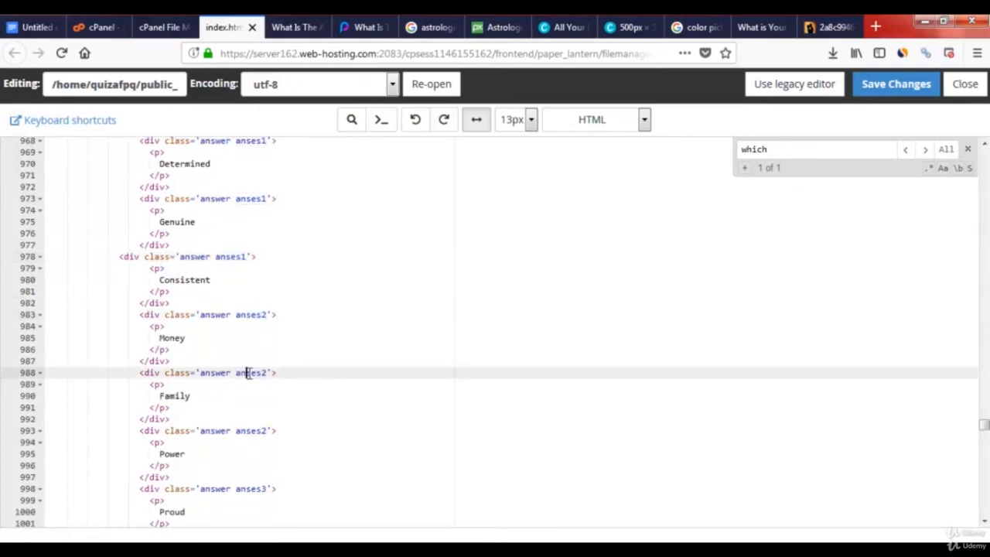
pyautogui.doubleClick(247, 372)
pyautogui.scroll(-1, 291, 420)
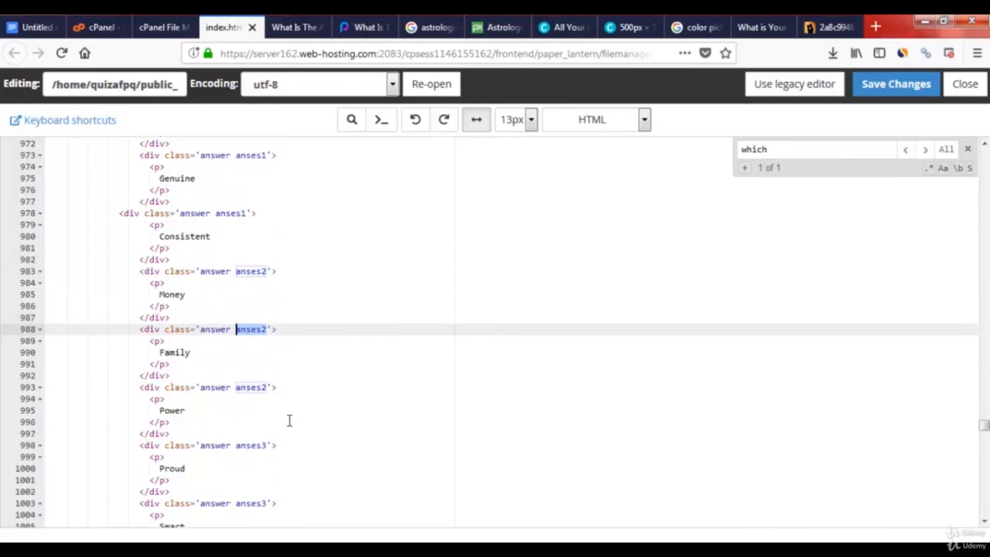
pyautogui.scroll(2, 261, 409)
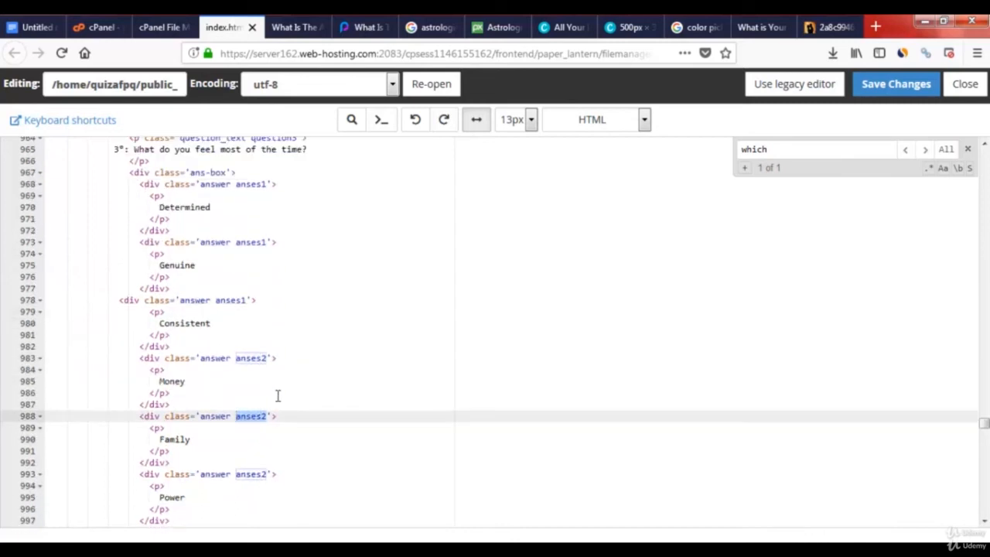
# Replace the three anses1 answers in index.html with "passionate", "honnest" and "ambitious", and save the file
pyautogui.scroll(2, 285, 388)
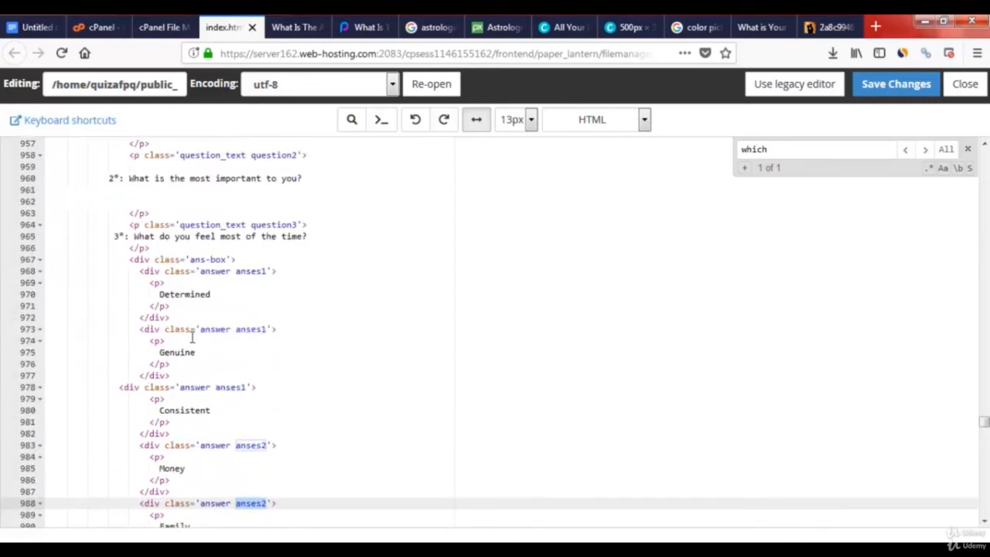
pyautogui.click(187, 295)
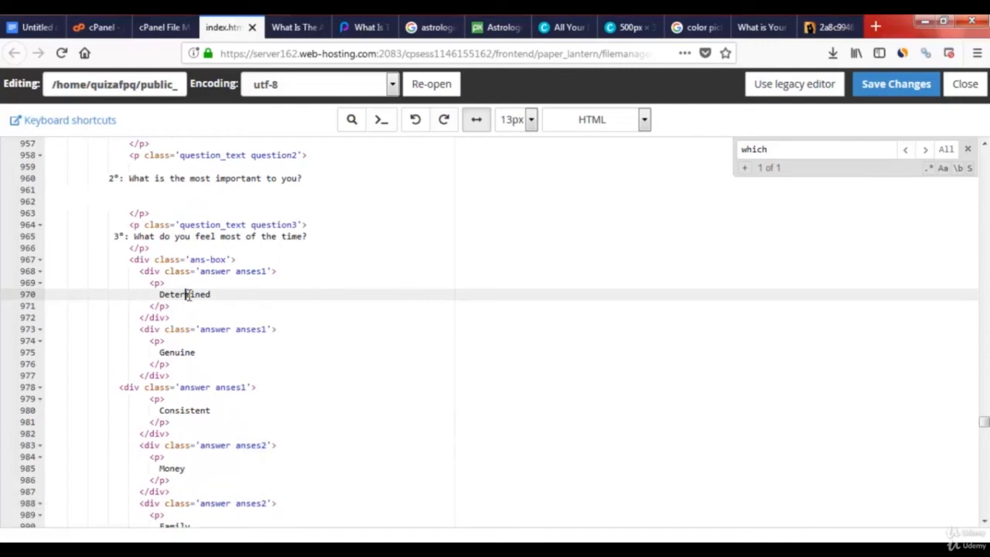
pyautogui.doubleClick(186, 295)
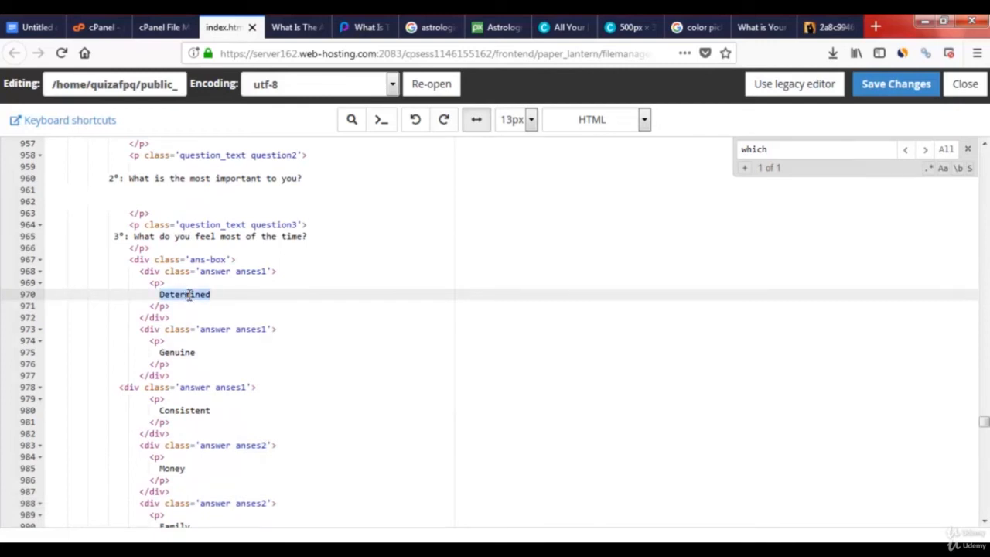
pyautogui.write('Passionate')
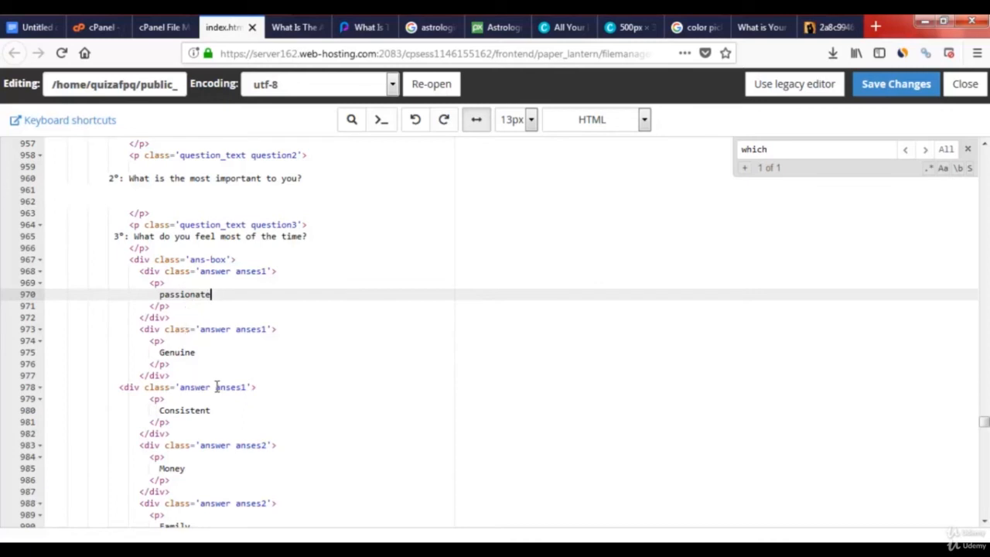
pyautogui.doubleClick(178, 352)
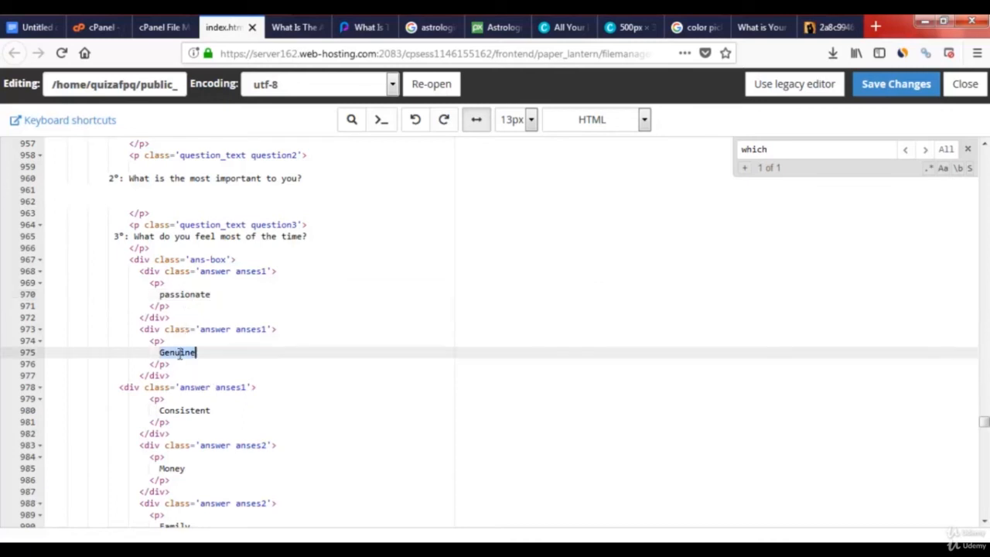
pyautogui.write('Honest')
pyautogui.doubleClick(186, 410)
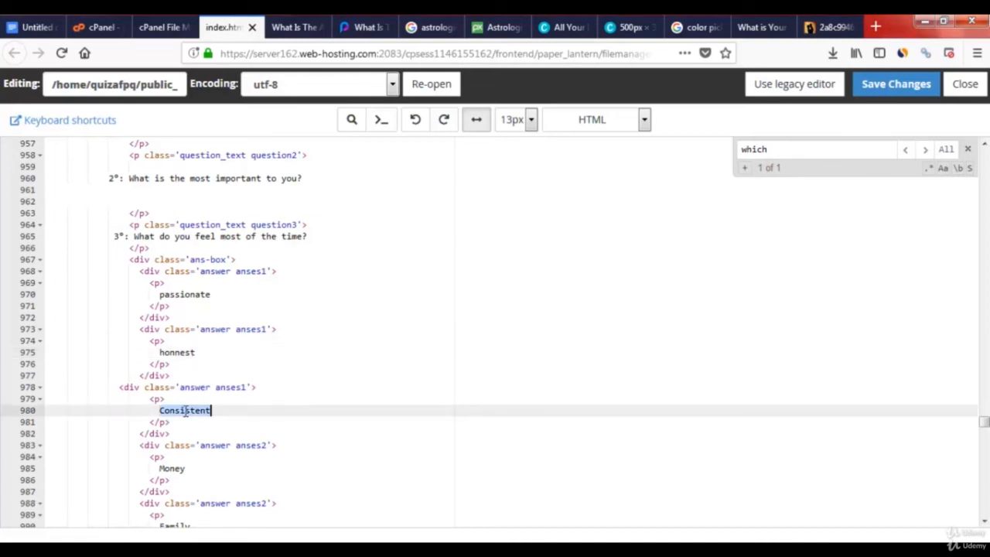
pyautogui.write('ambi')
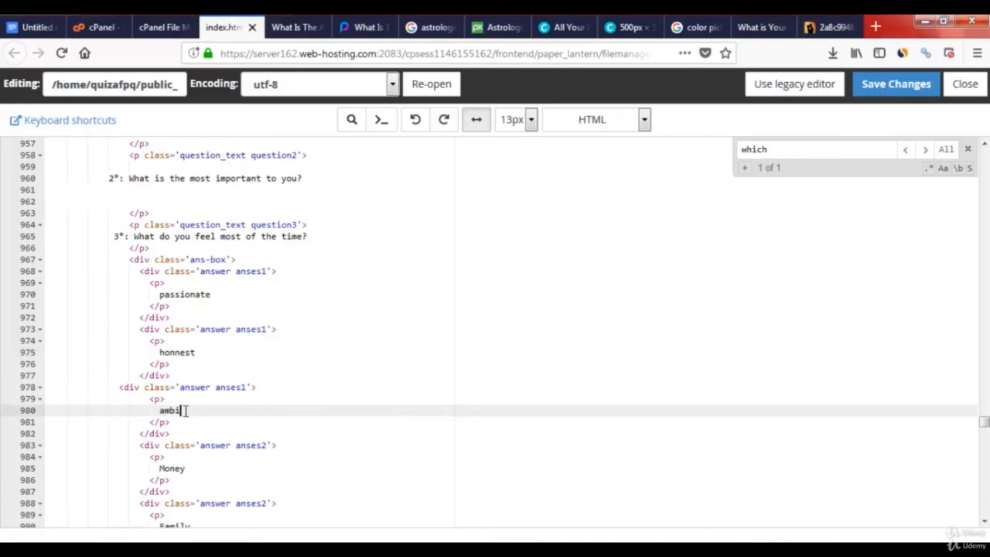
pyautogui.write('tious')
pyautogui.click(896, 83)
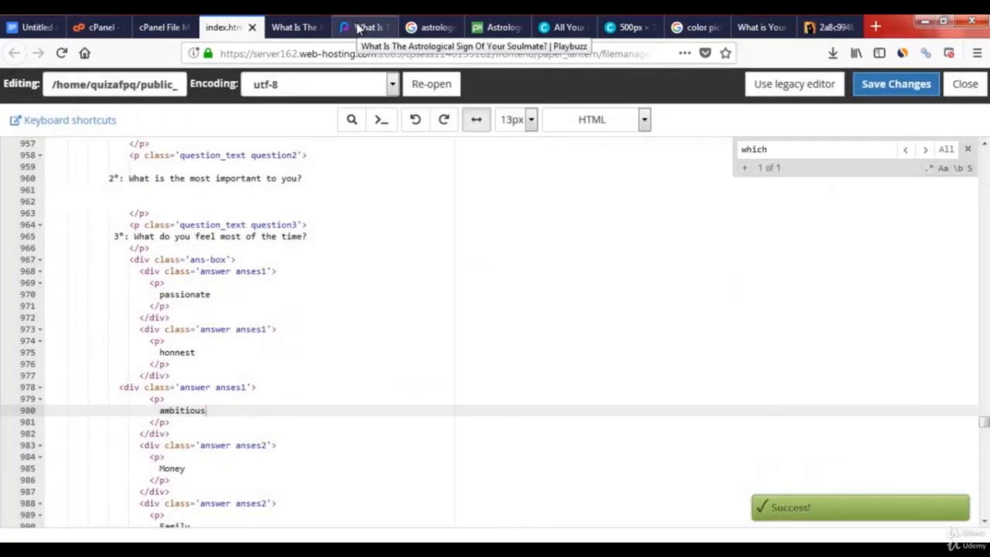
# Correct the second anses1 answer's spelling to "honest" in index.html and reload the quiz101.us page to check question 1
pyautogui.click(357, 27)
pyautogui.click(296, 28)
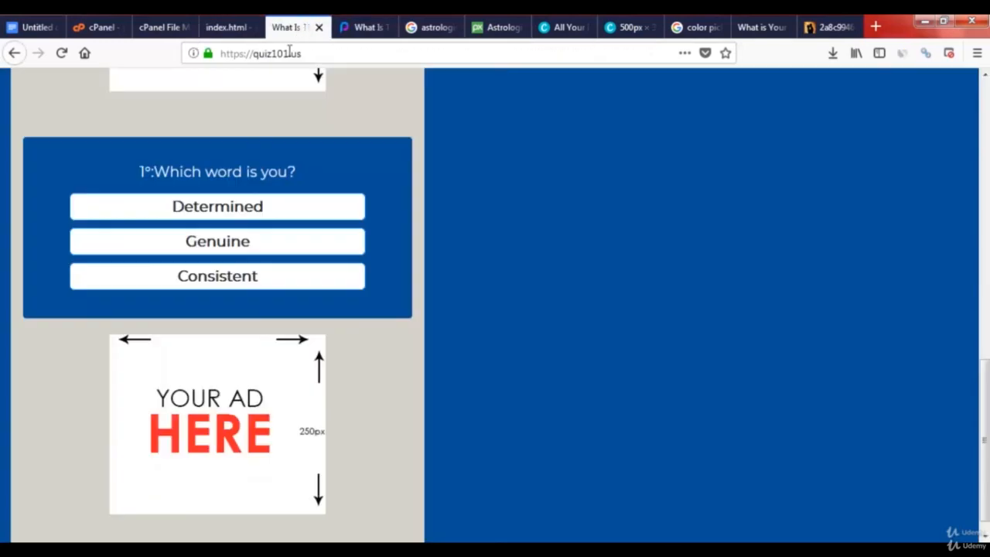
pyautogui.click(244, 30)
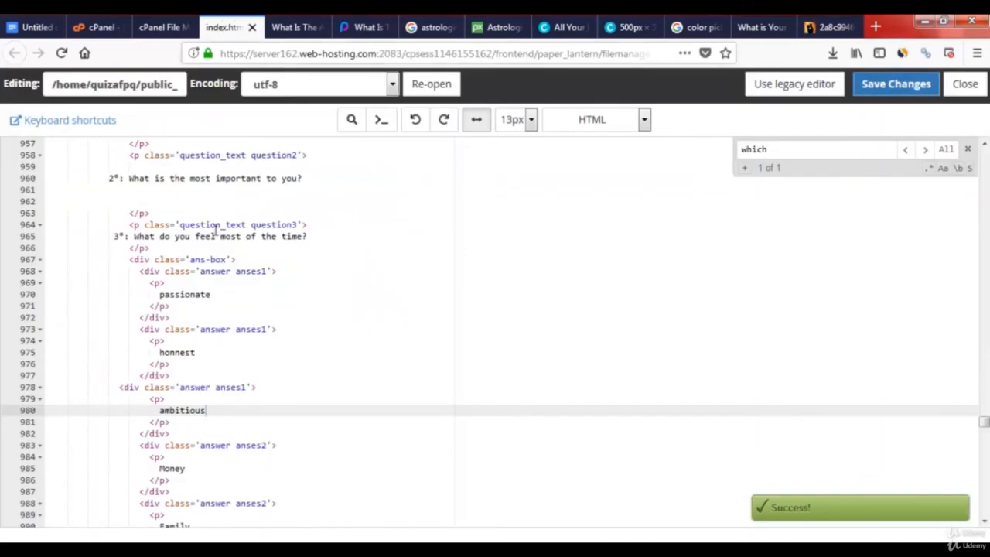
pyautogui.click(176, 352)
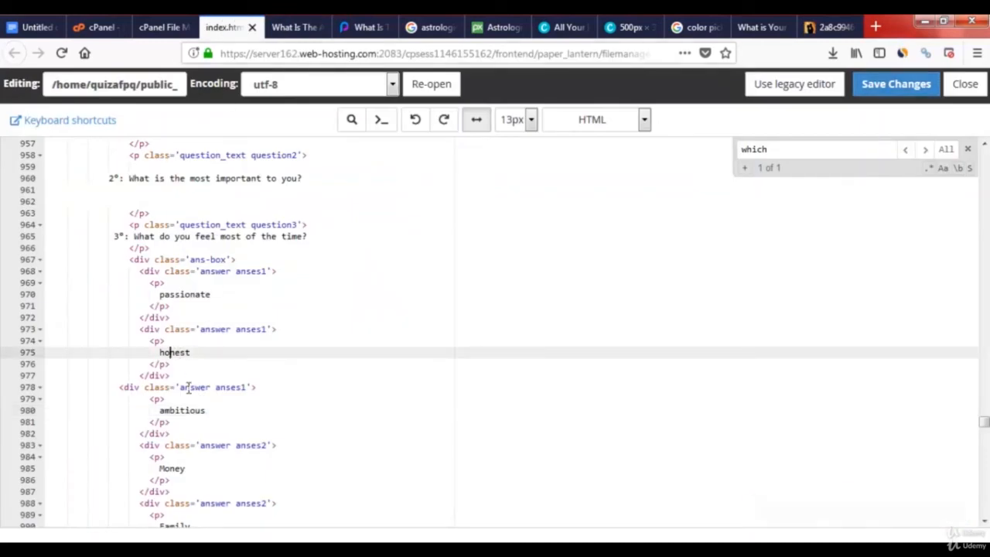
pyautogui.click(295, 28)
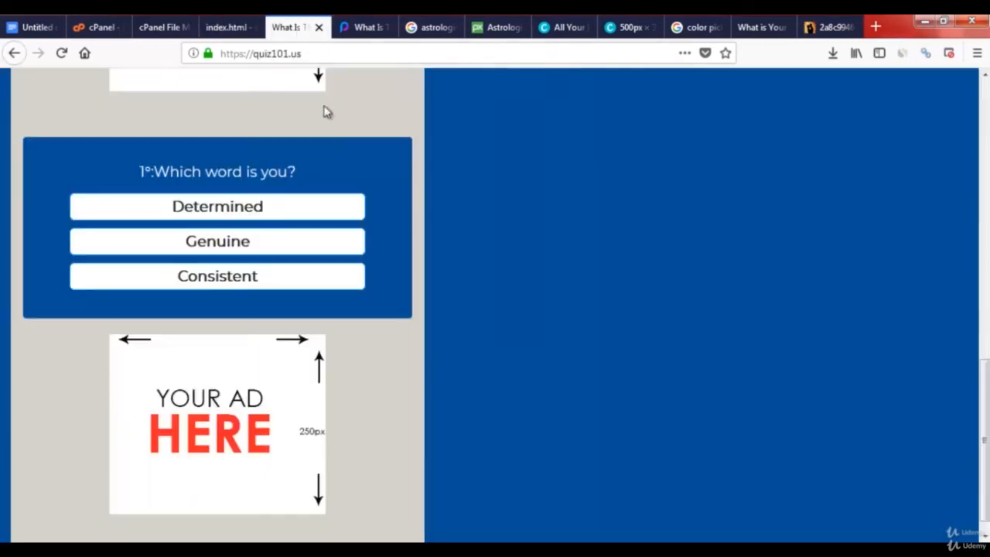
pyautogui.click(61, 53)
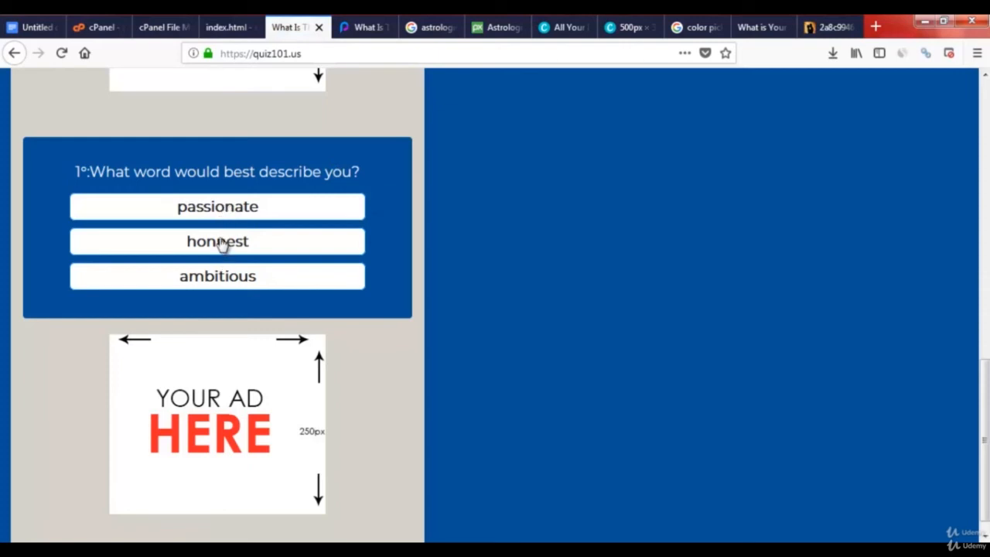
# Save the spelling correction in index.html and reload the quiz101.us page to check the answer
pyautogui.click(224, 27)
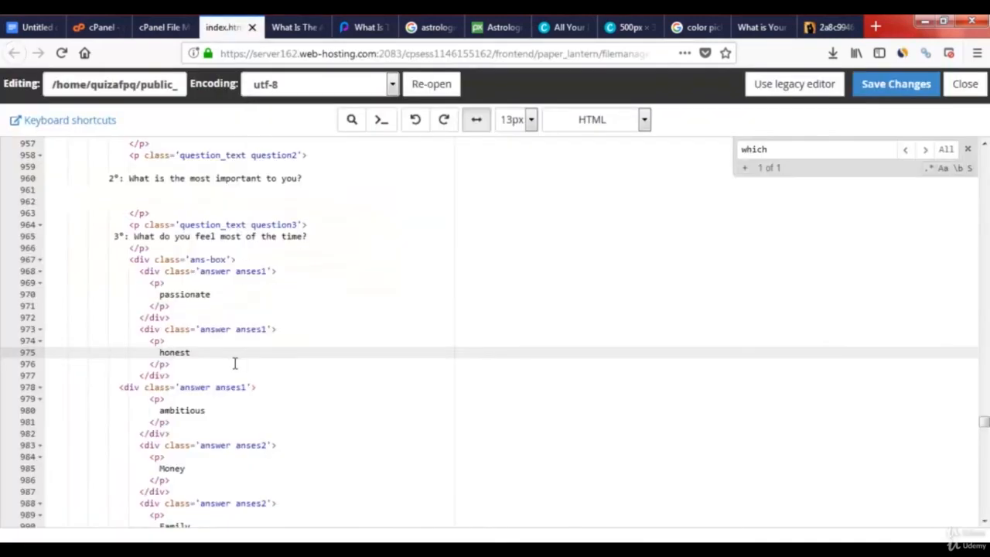
pyautogui.click(885, 85)
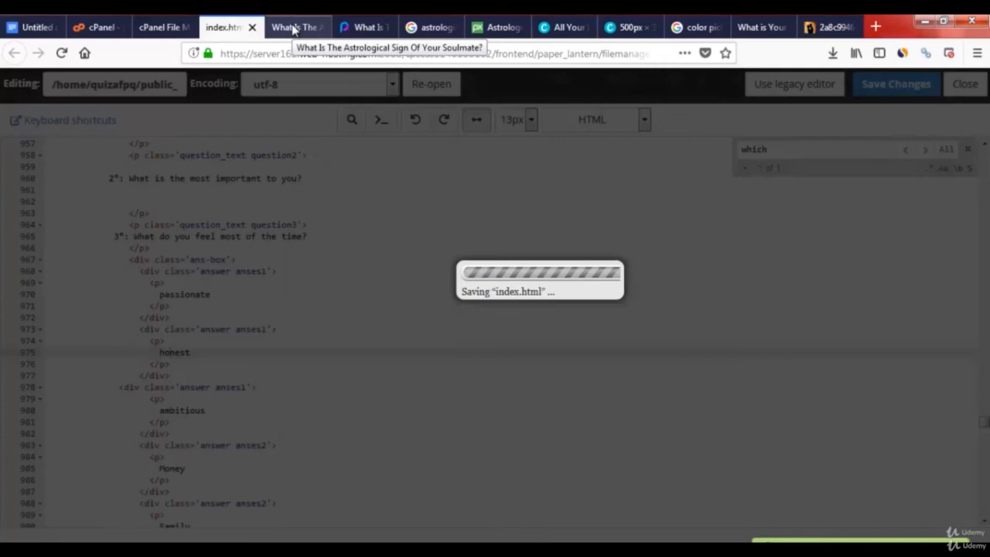
pyautogui.click(292, 28)
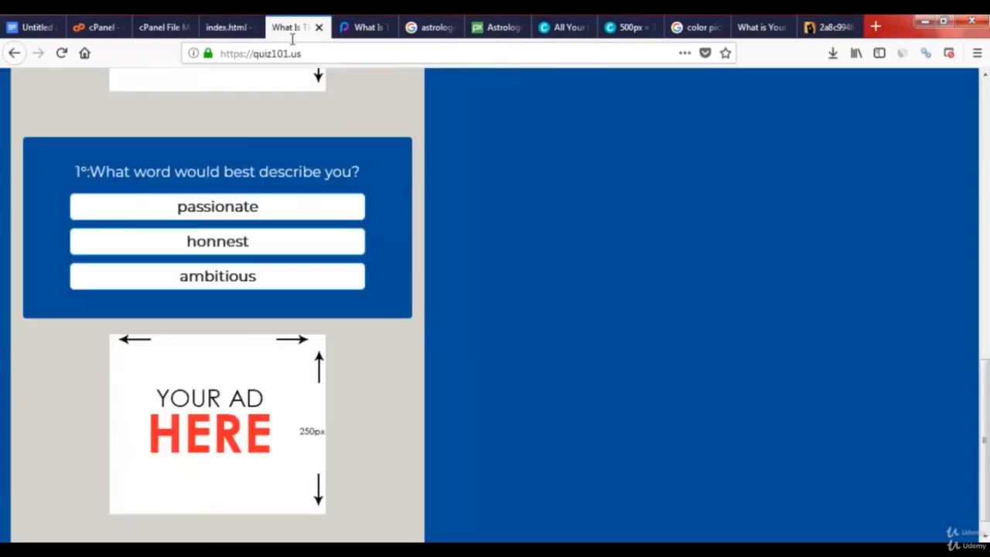
pyautogui.click(62, 53)
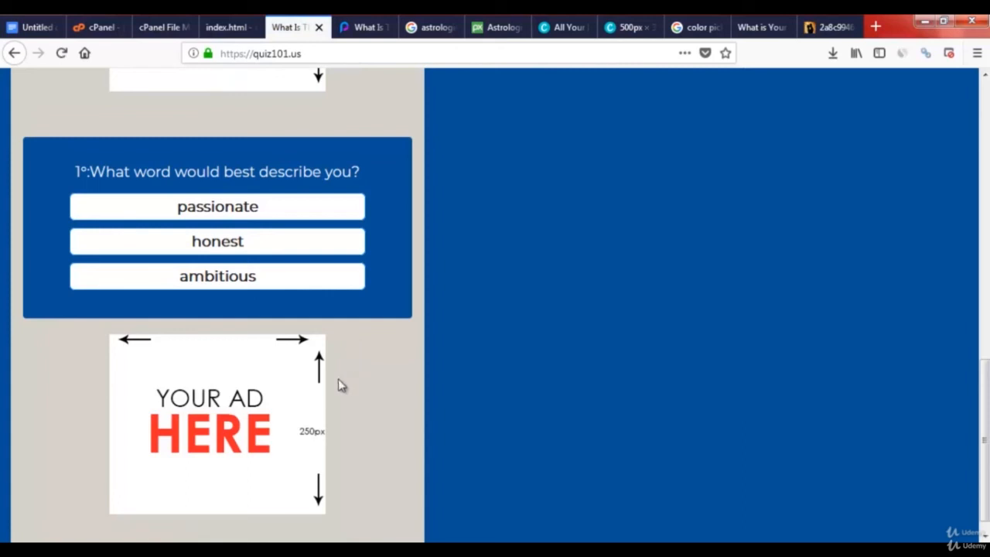
# Copy the whole "passionate" answer block in index.html and paste it on a new line directly below the "ambitious" block
pyautogui.click(226, 29)
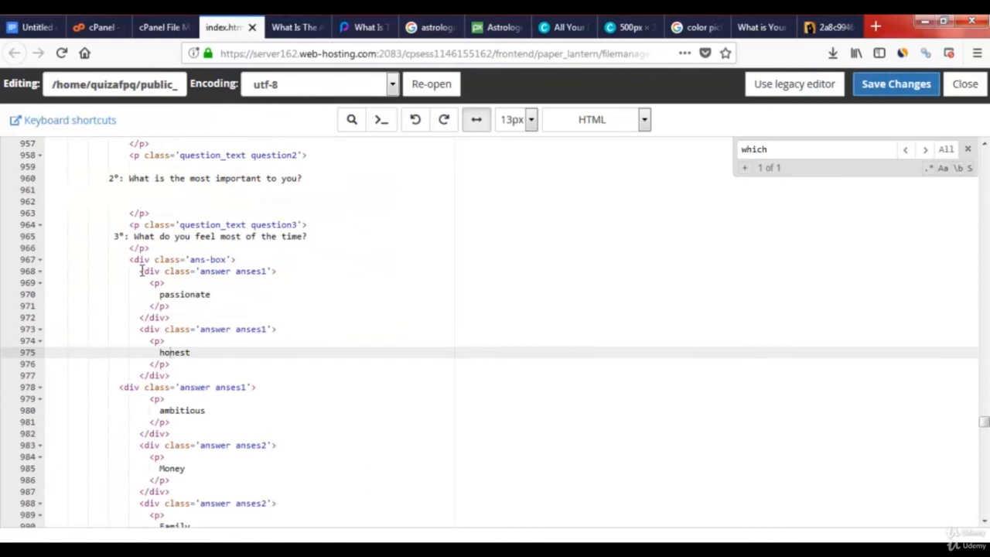
pyautogui.moveTo(141, 271); pyautogui.dragTo(178, 316)
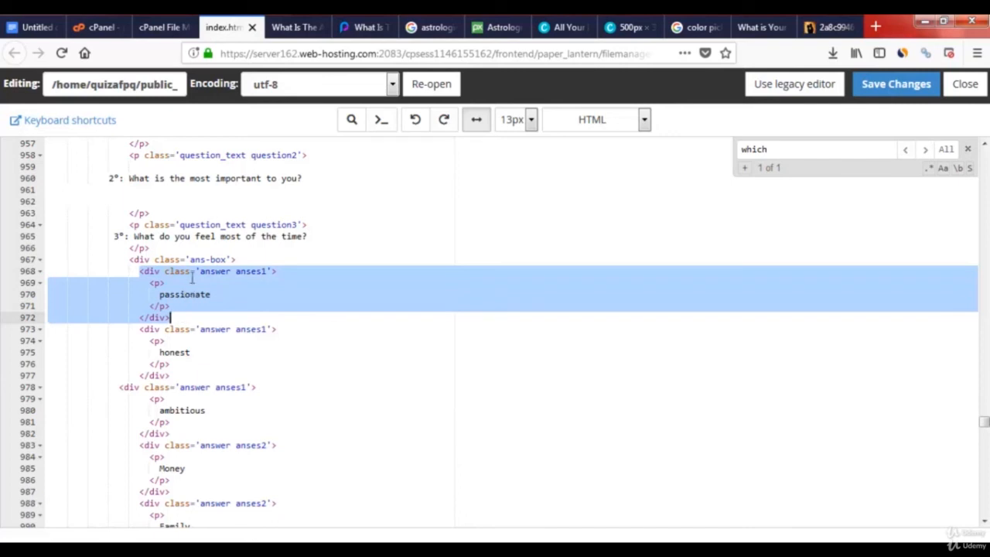
pyautogui.rightClick(193, 283)
pyautogui.click(300, 328)
pyautogui.scroll(-2, 250, 414)
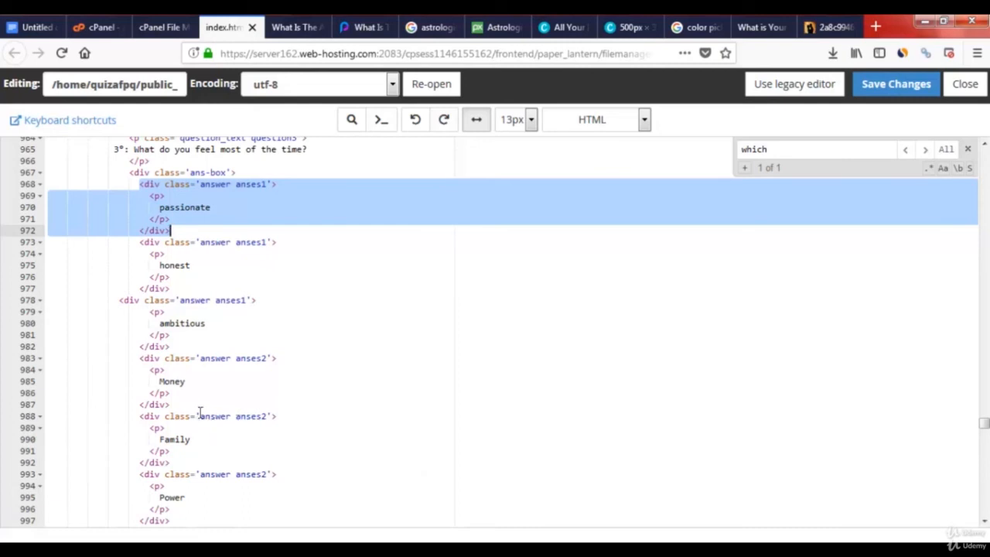
pyautogui.click(183, 345)
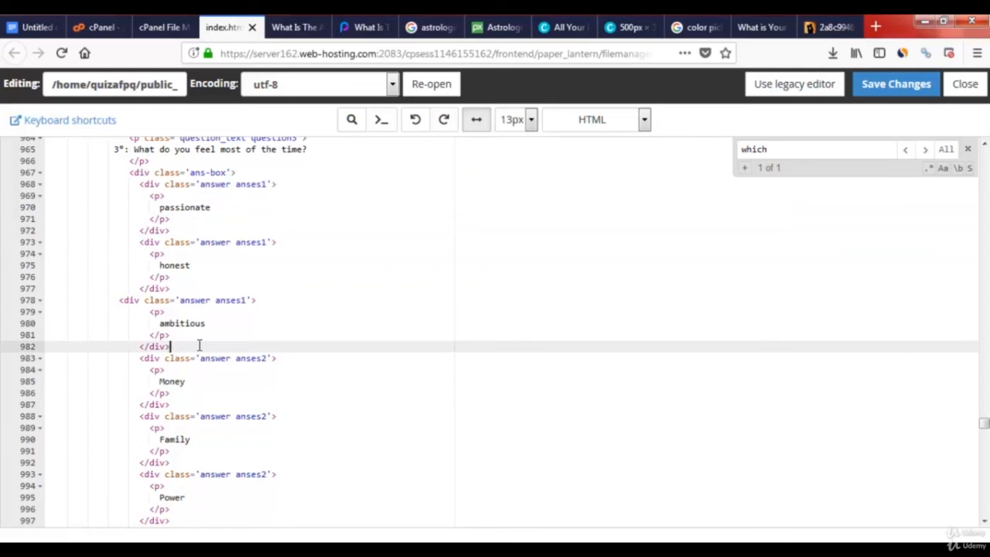
pyautogui.press('Return')
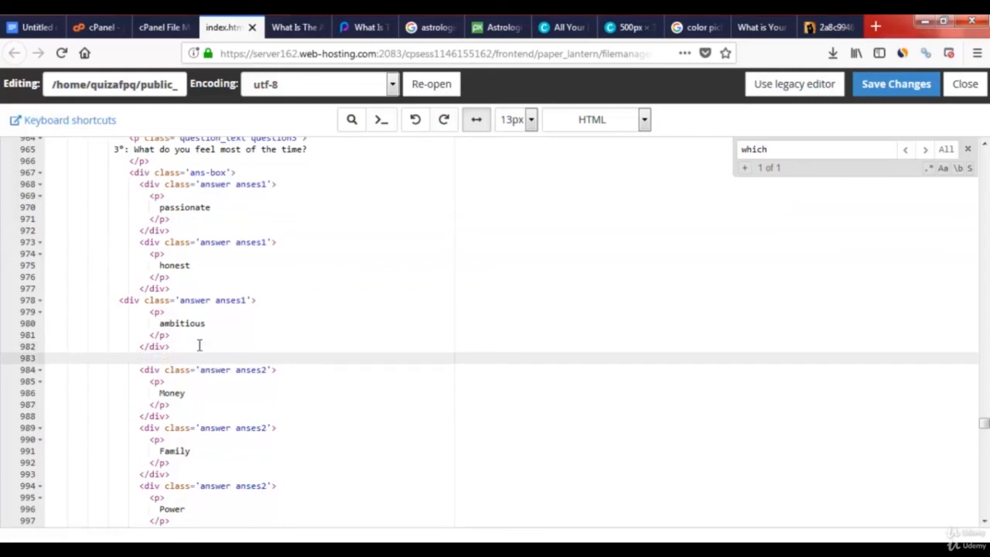
pyautogui.write('<div class="answer anses1">   <p>     passionate   </p> </div>')
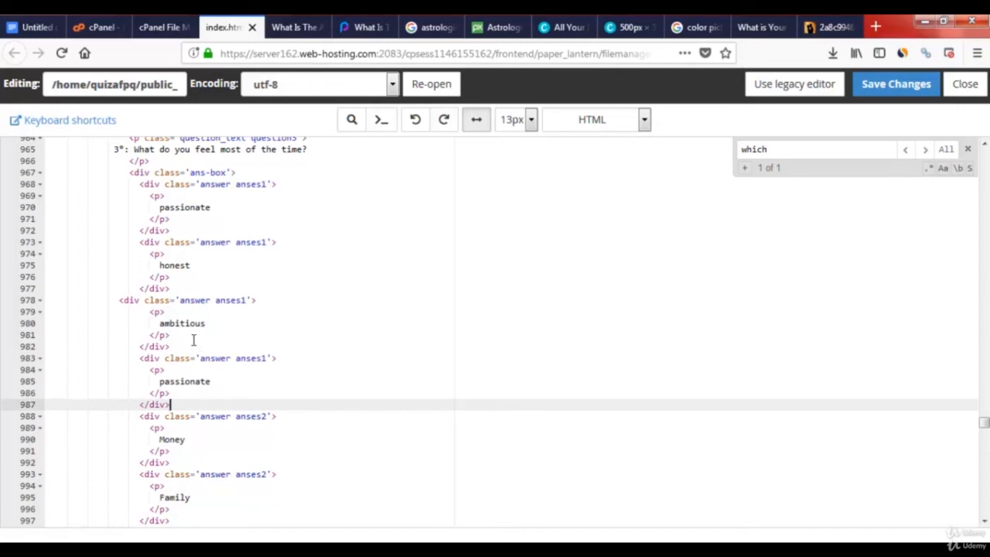
# Set the duplicated answer's text to "brave", save index.html and check question 1 on the reloaded quiz101.us page
pyautogui.doubleClick(184, 381)
pyautogui.write('brave')
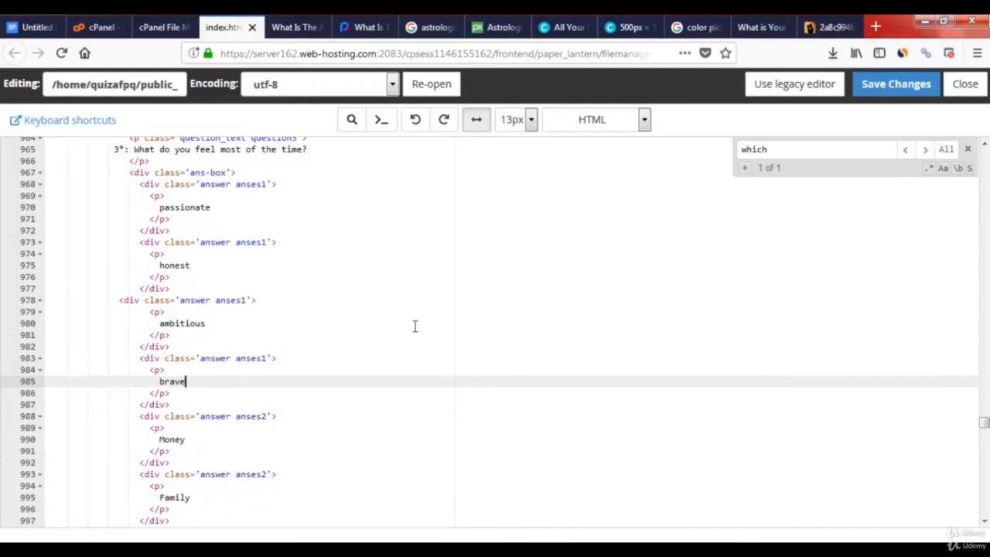
pyautogui.click(886, 83)
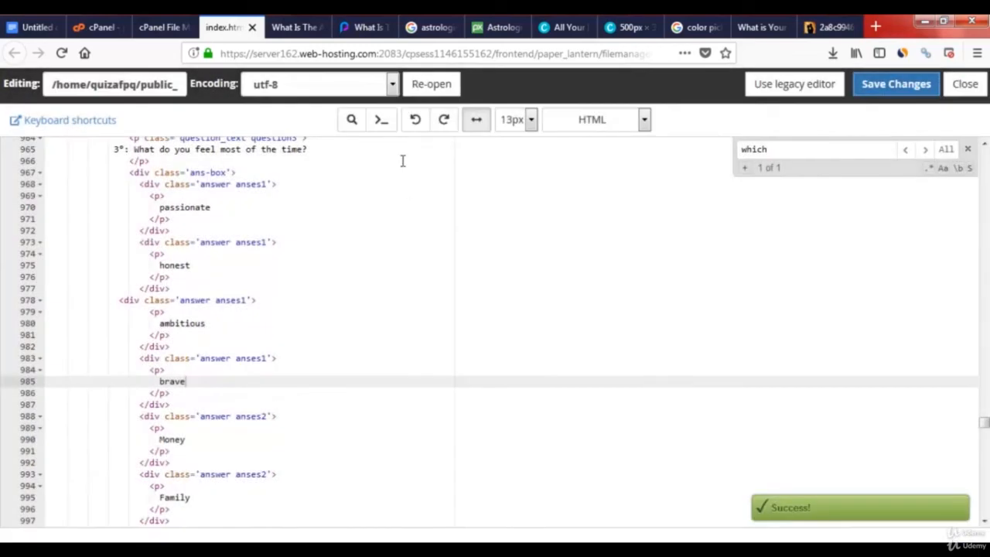
pyautogui.click(284, 28)
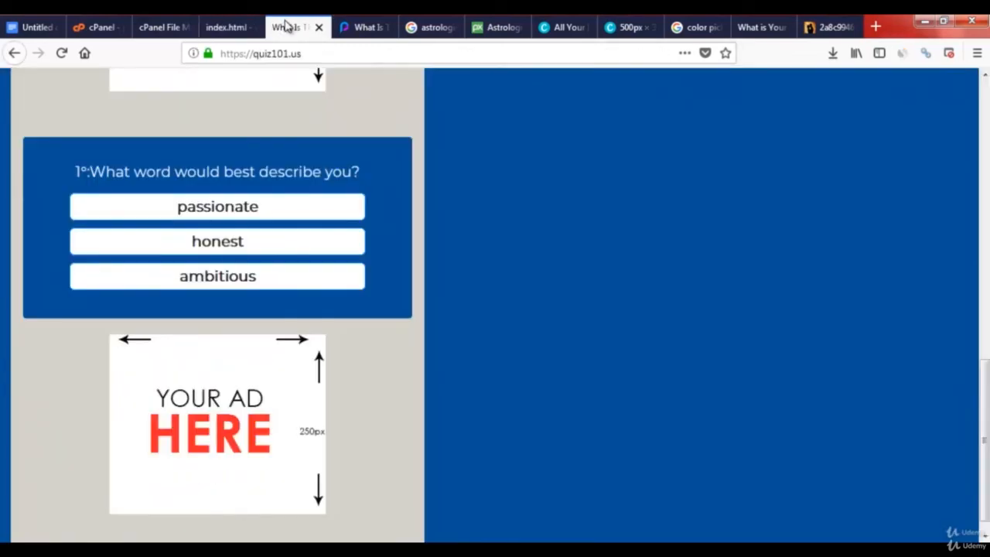
pyautogui.click(62, 53)
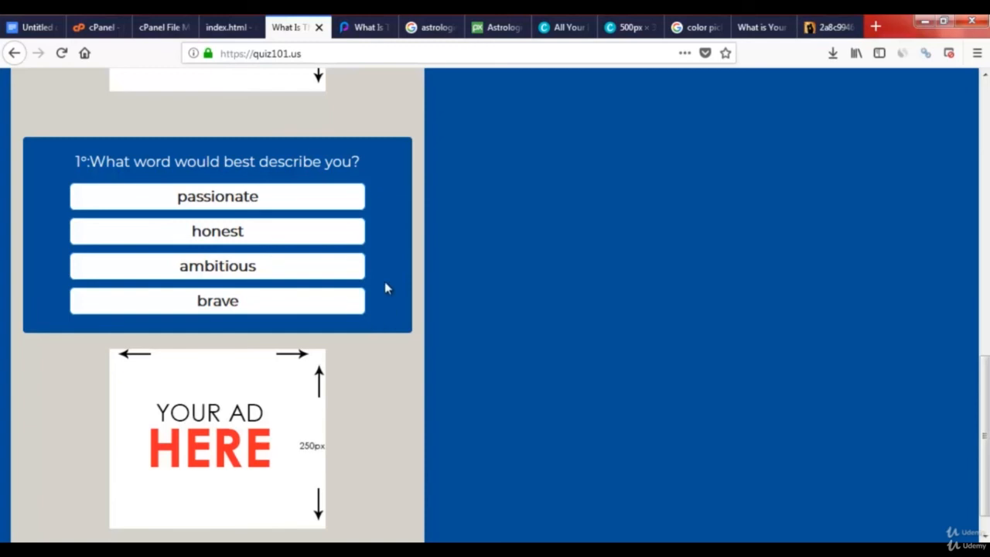
# Search index.html for "background" and go through the matches to the background-color in the .survey_outer rule, highlighting the rule's name
pyautogui.click(224, 29)
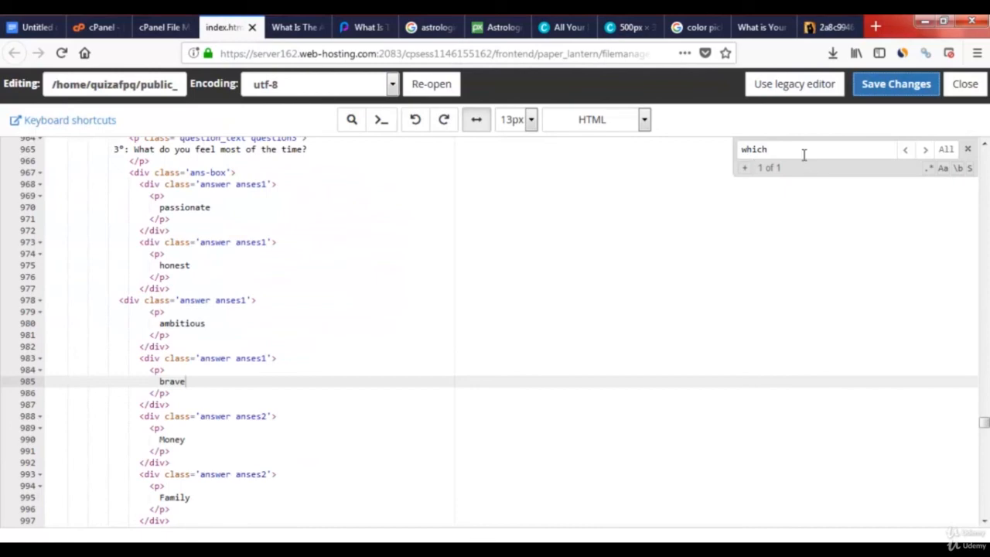
pyautogui.moveTo(803, 154); pyautogui.dragTo(664, 152)
pyautogui.write('ba')
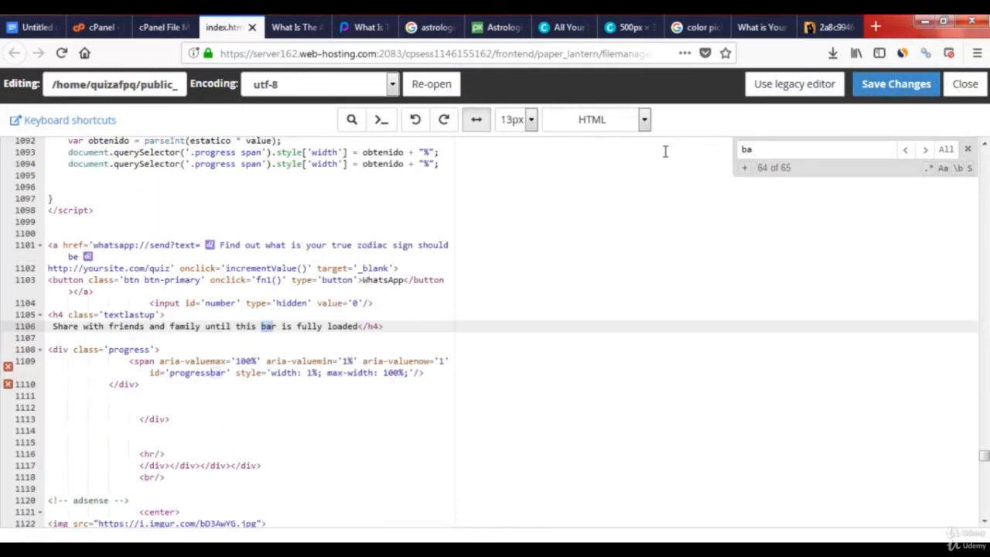
pyautogui.write('ckgrou')
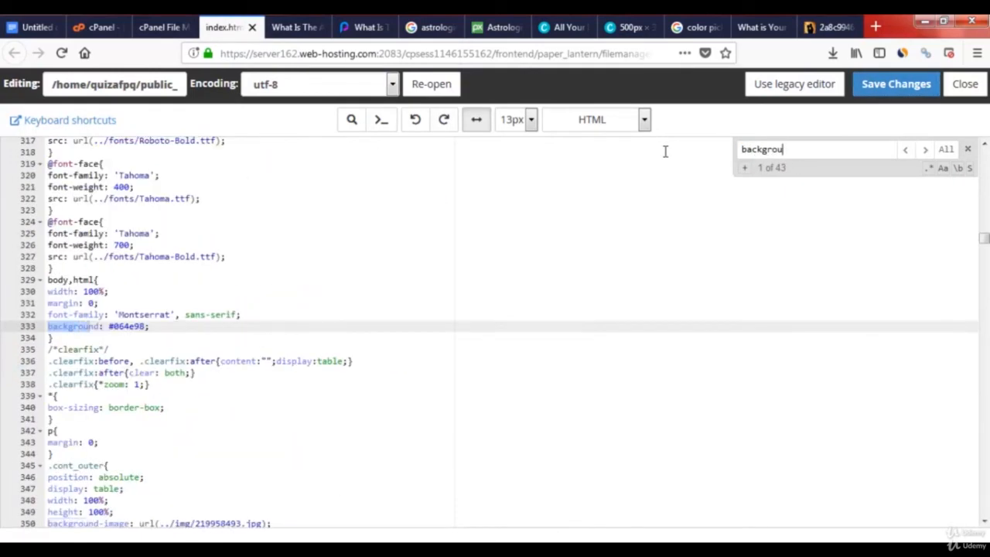
pyautogui.write('nd')
pyautogui.click(925, 150)
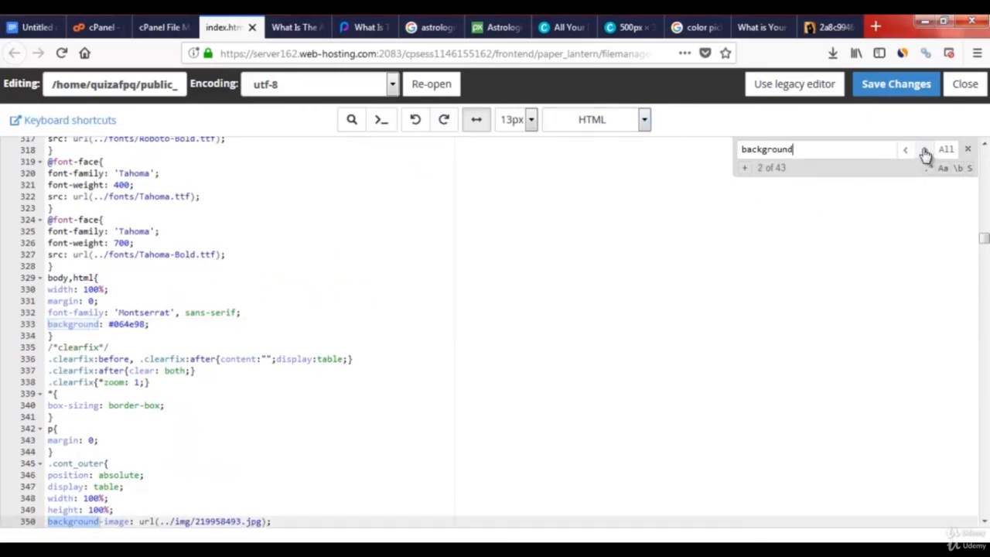
pyautogui.click(925, 150)
pyautogui.click(925, 150)
pyautogui.click(925, 150)
pyautogui.click(925, 151)
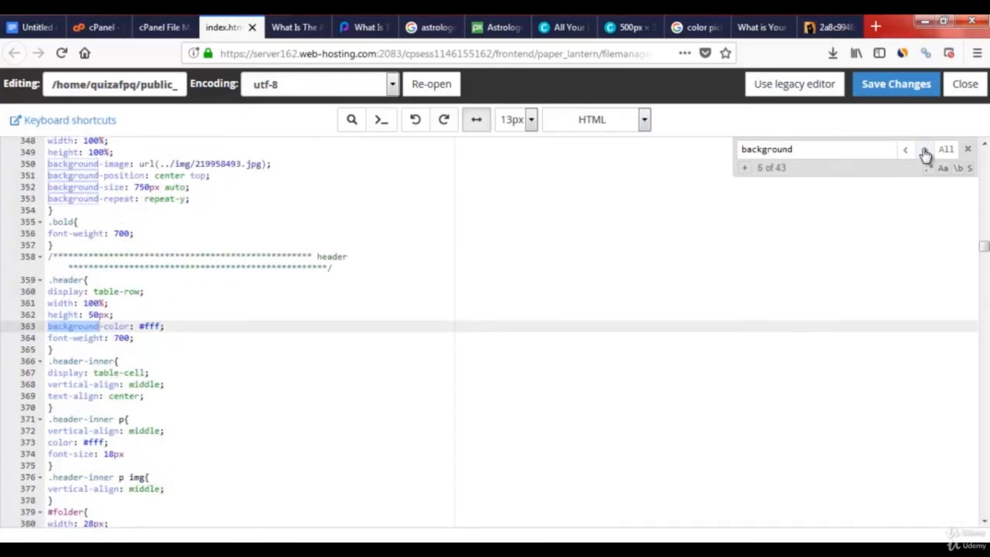
pyautogui.click(925, 150)
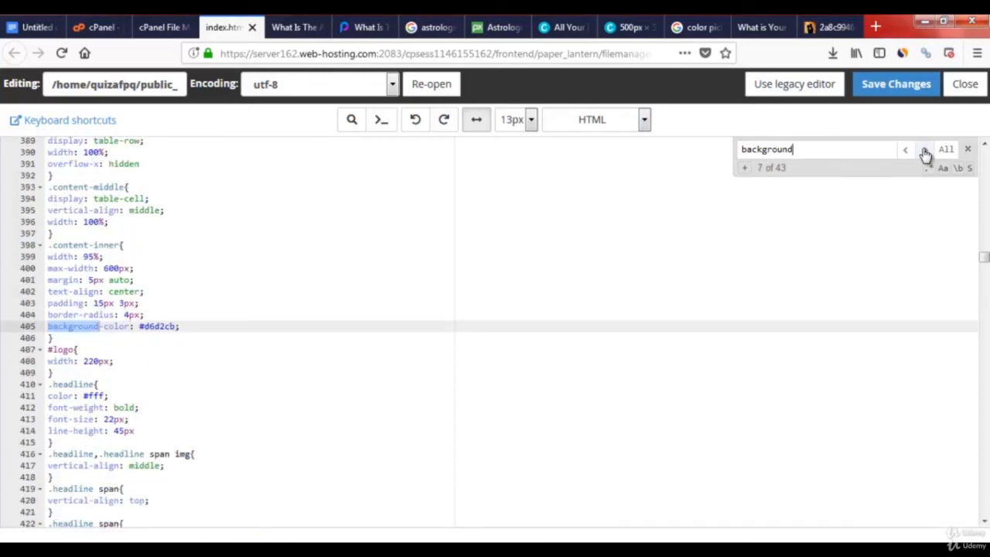
pyautogui.click(924, 151)
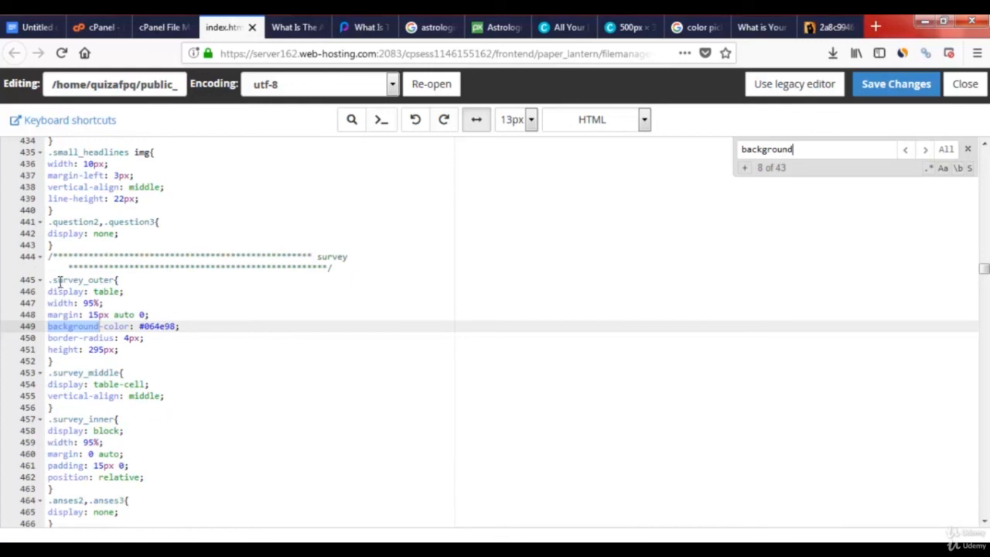
pyautogui.moveTo(48, 279); pyautogui.dragTo(150, 285)
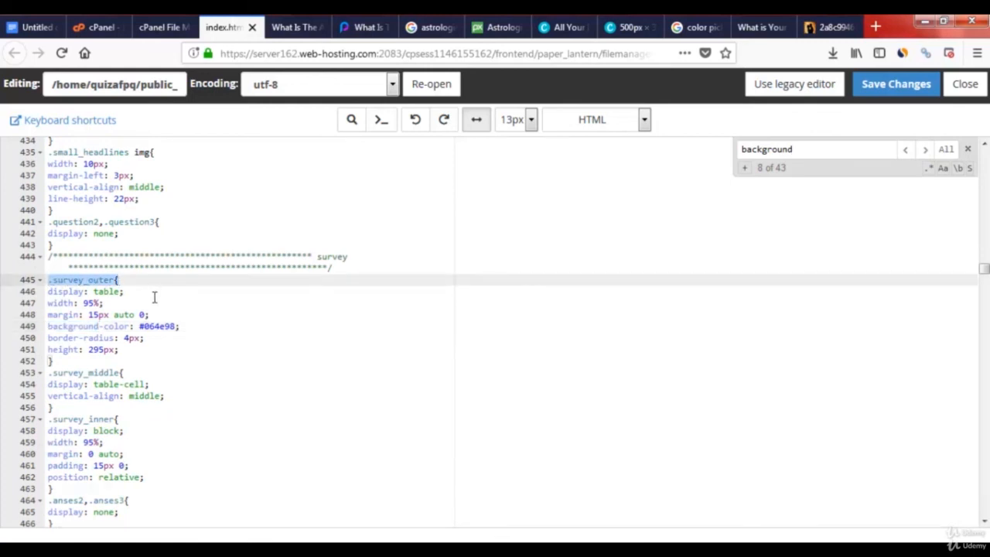
# Try several shades in Google's color picker, settle on the orange-brown #af663b and copy its hex digits
pyautogui.click(156, 326)
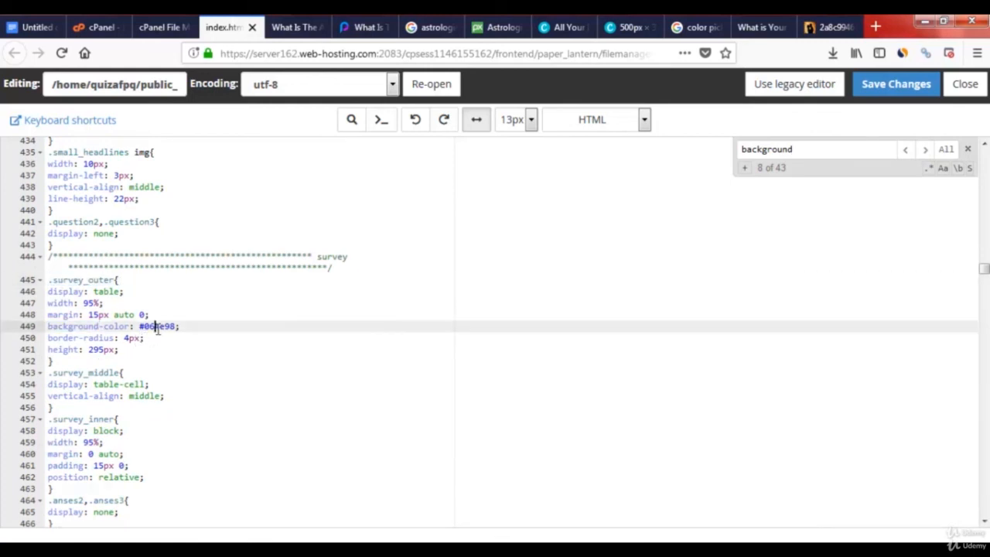
pyautogui.click(698, 27)
pyautogui.click(333, 255)
pyautogui.click(378, 230)
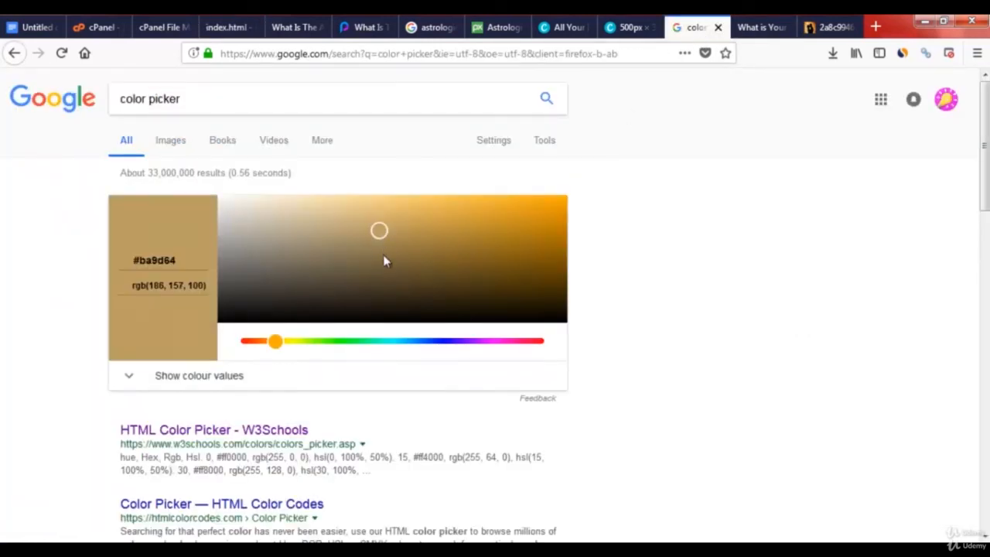
pyautogui.click(383, 260)
pyautogui.click(296, 343)
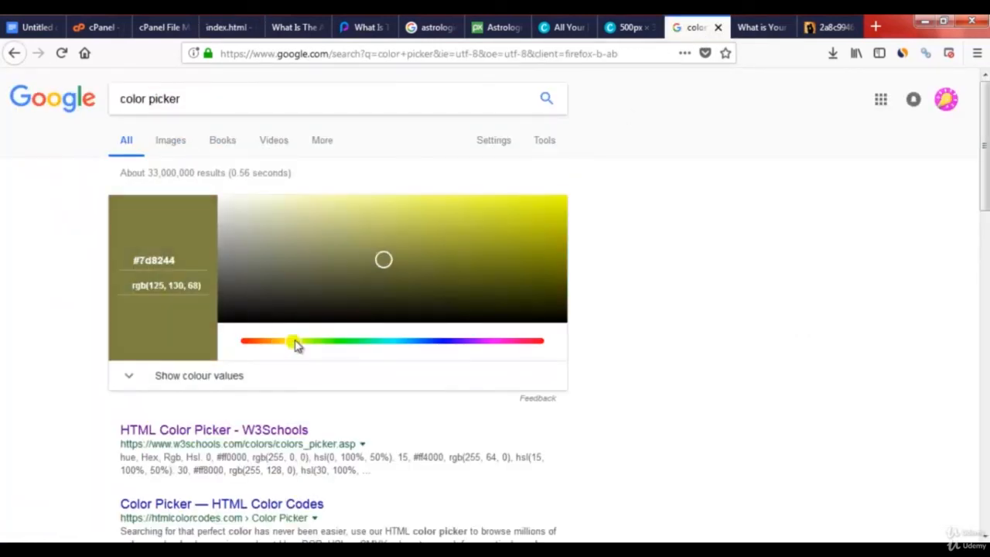
pyautogui.click(449, 235)
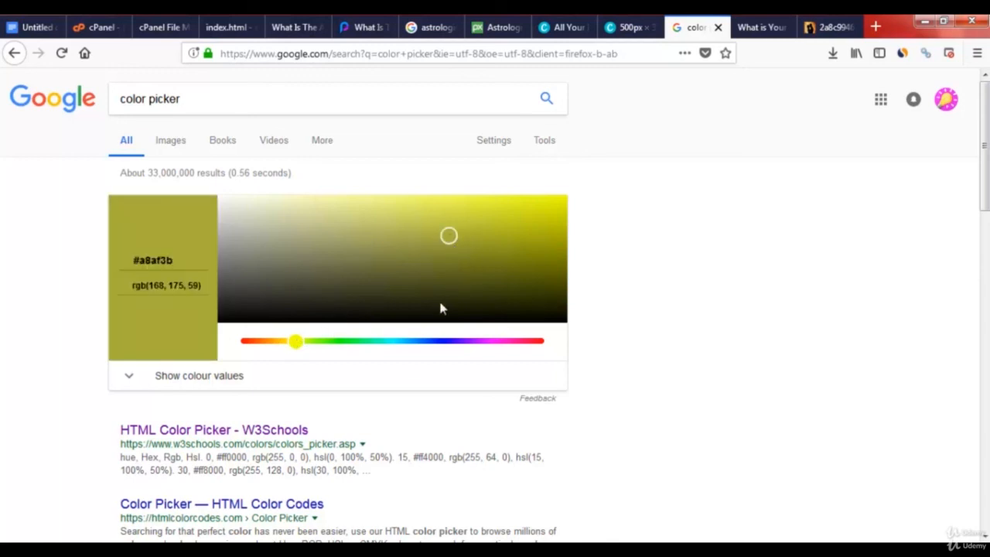
pyautogui.click(380, 343)
pyautogui.moveTo(380, 342); pyautogui.dragTo(261, 342)
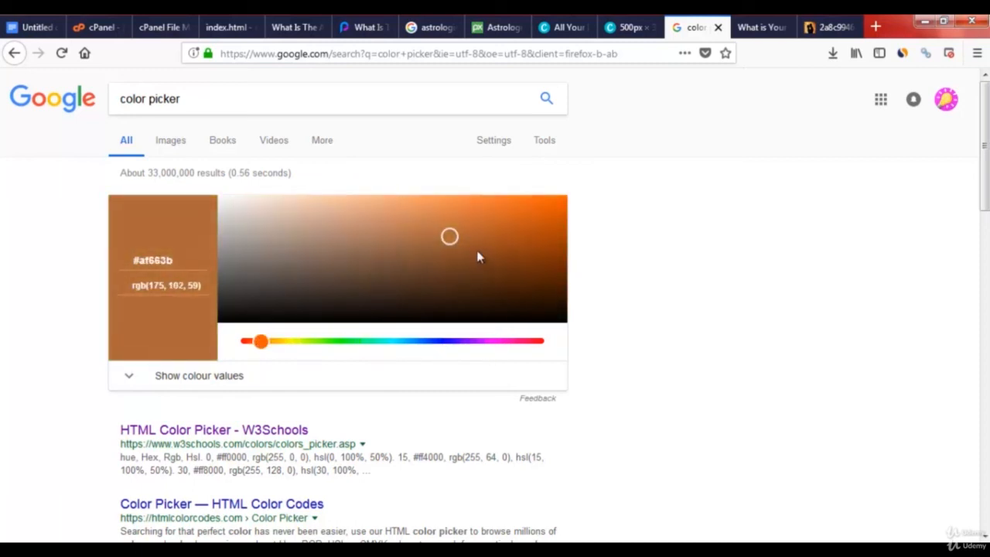
pyautogui.doubleClick(159, 261)
pyautogui.rightClick(176, 260)
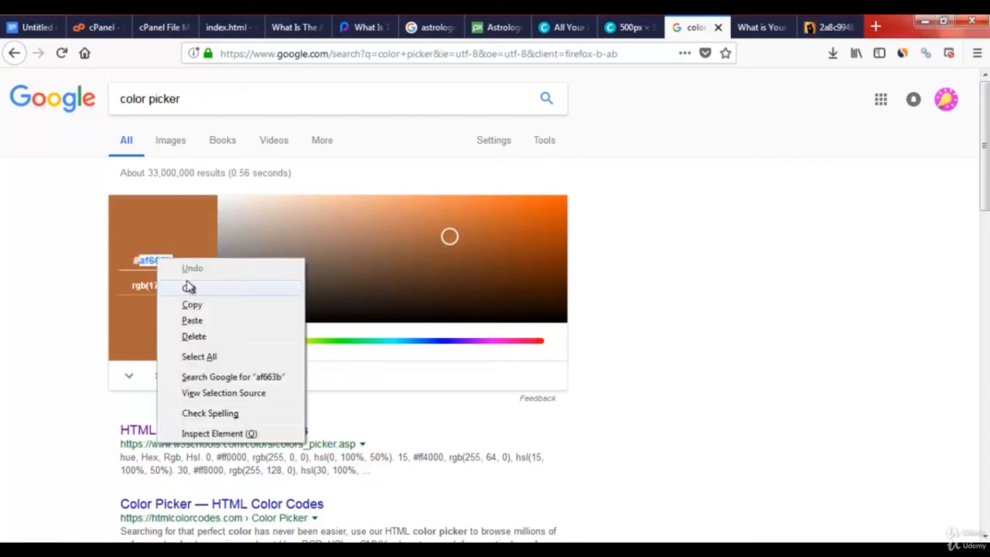
pyautogui.click(195, 303)
# Set the .survey_outer background-color in index.html to #af663b, save the file and check the question box on the reloaded quiz101.us page
pyautogui.click(224, 27)
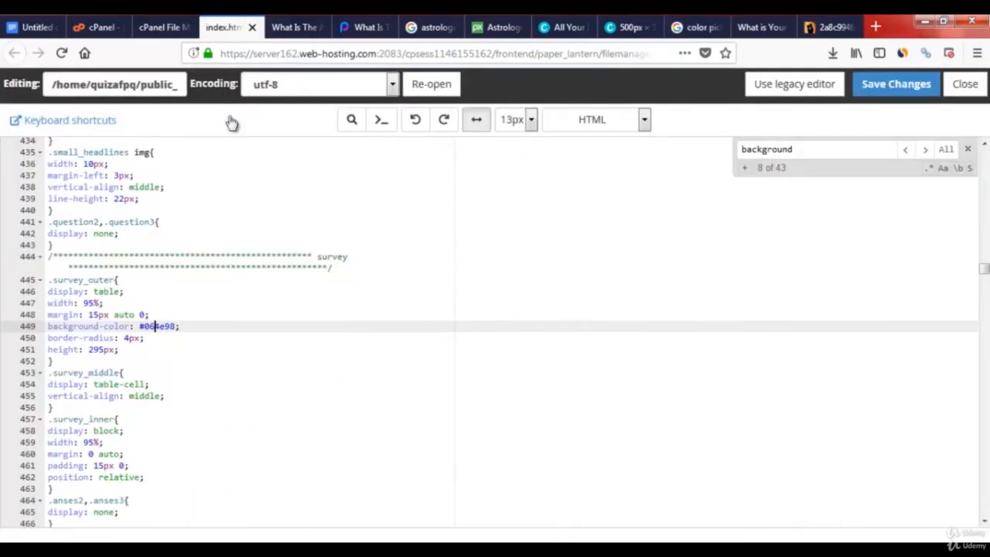
pyautogui.doubleClick(154, 325)
pyautogui.rightClick(159, 327)
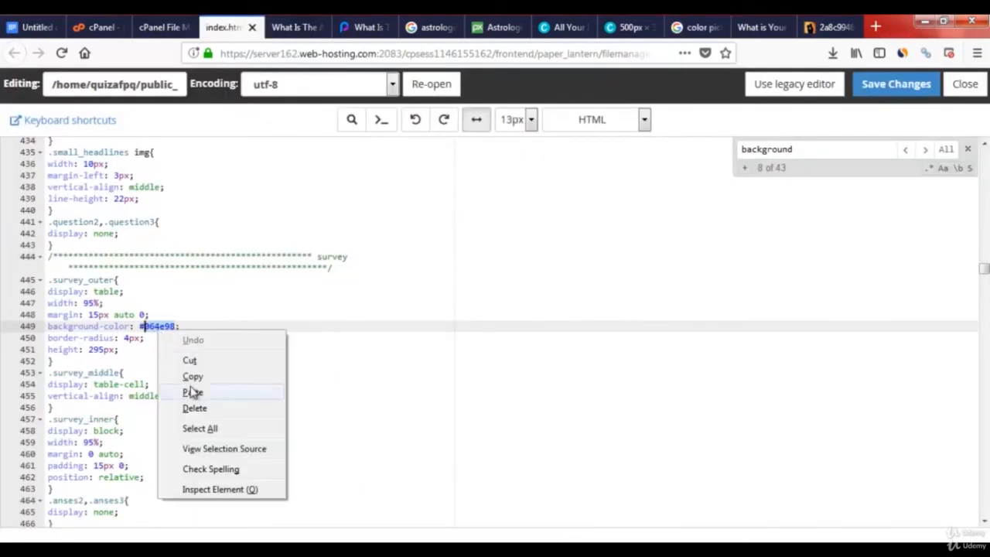
pyautogui.click(194, 389)
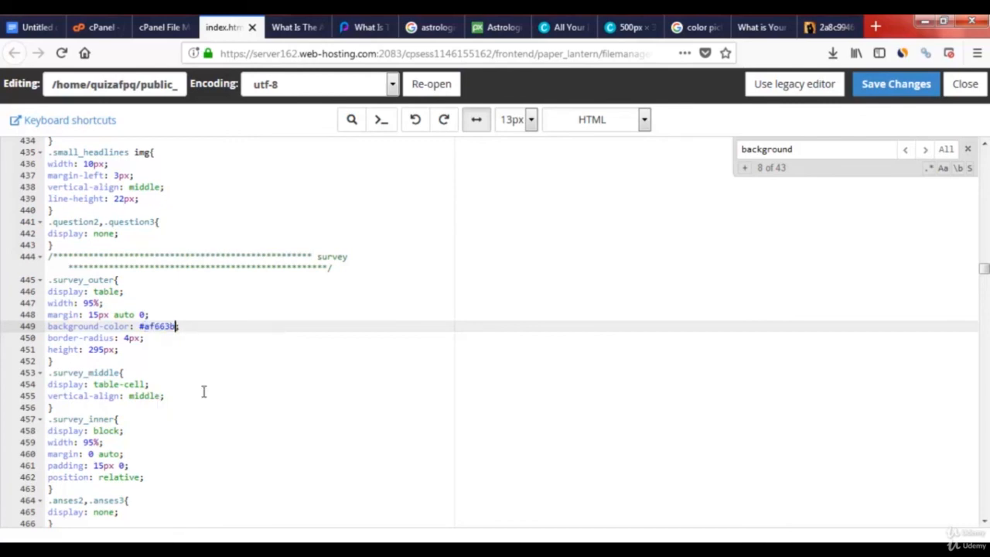
pyautogui.click(886, 93)
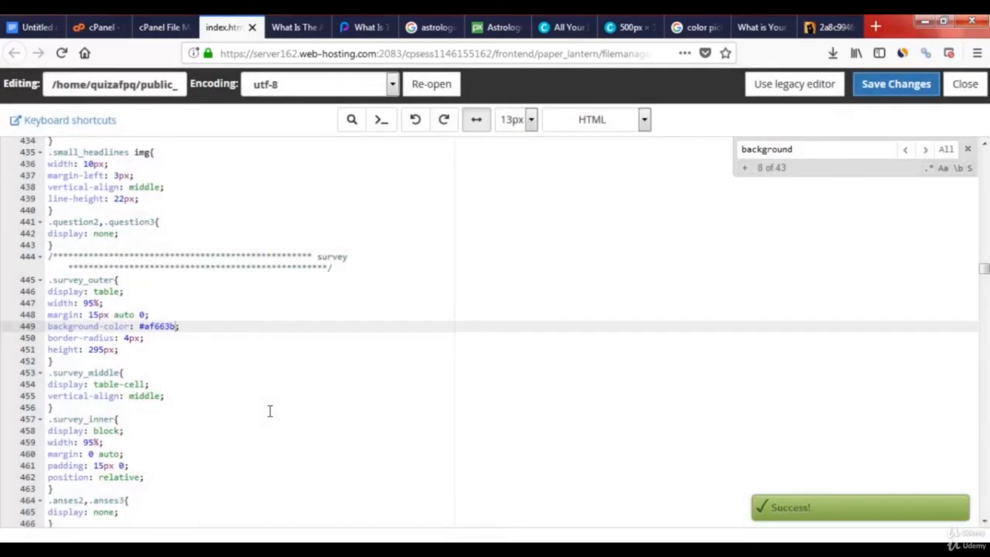
pyautogui.click(296, 30)
pyautogui.click(62, 52)
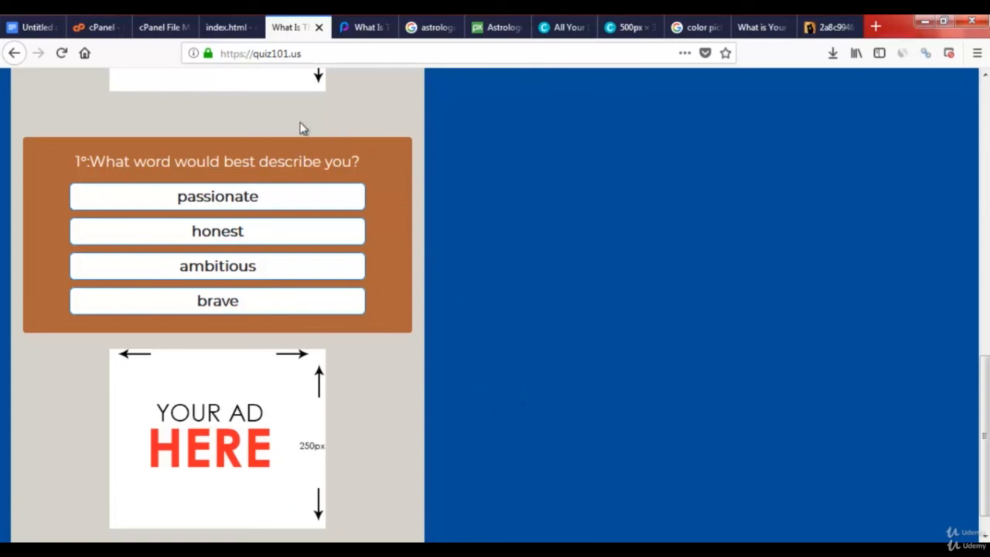
# Search index.html for "send?" to find the WhatsApp share link and examine its message text
pyautogui.click(224, 27)
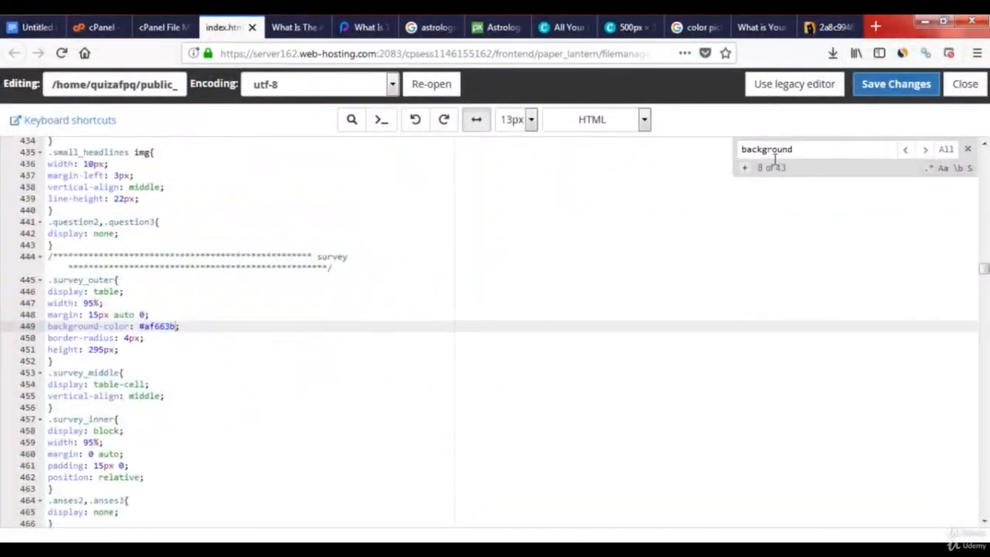
pyautogui.moveTo(798, 150); pyautogui.dragTo(738, 149)
pyautogui.write('send')
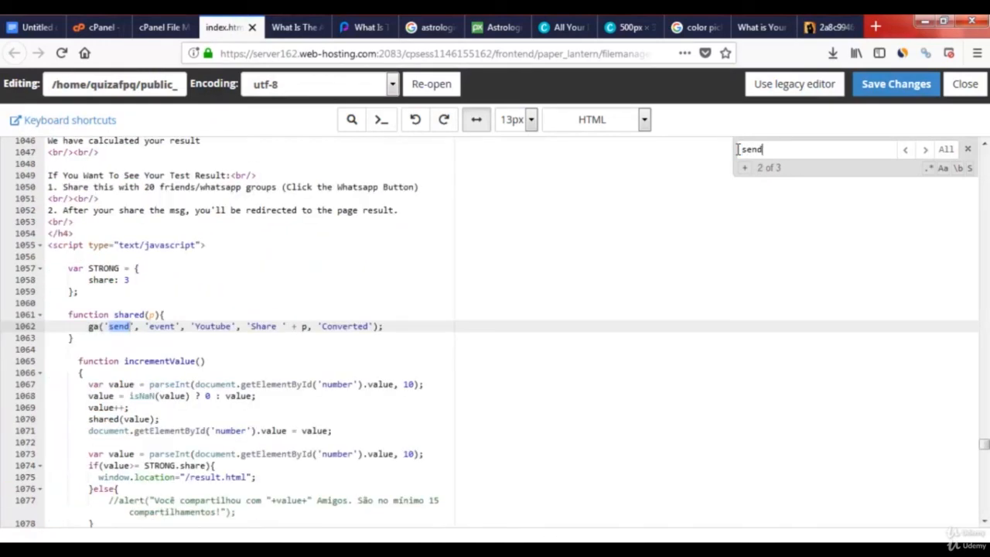
pyautogui.write('?')
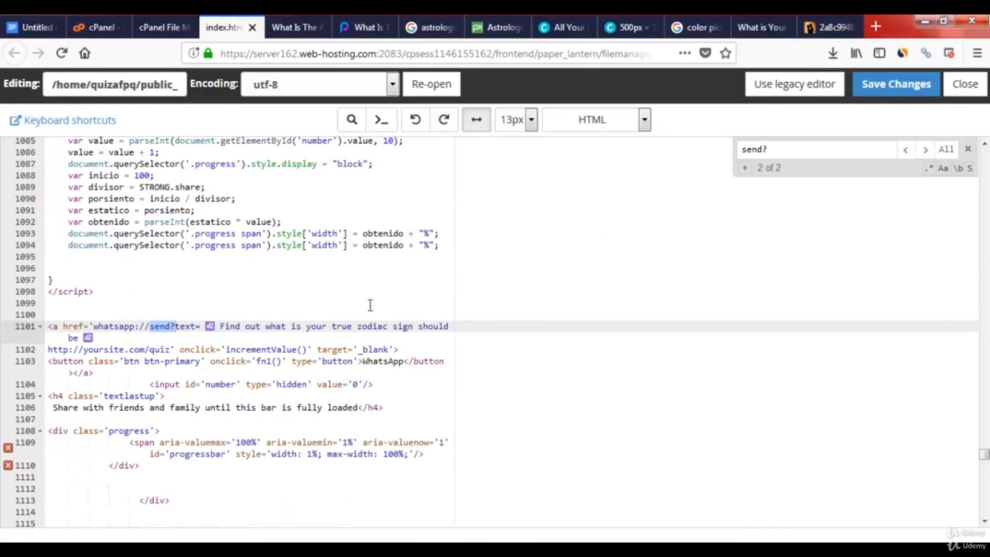
pyautogui.click(227, 325)
pyautogui.doubleClick(230, 325)
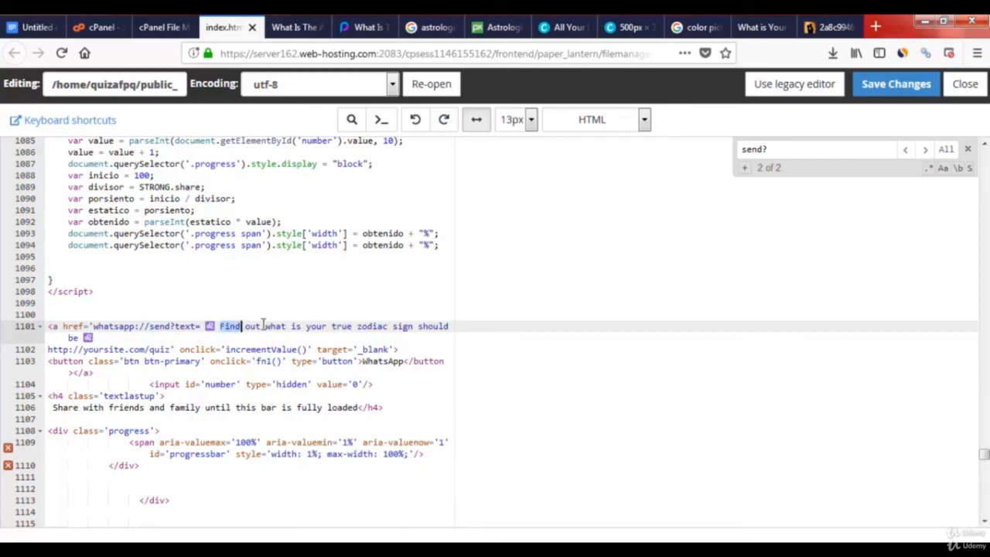
pyautogui.moveTo(263, 326); pyautogui.dragTo(165, 338)
pyautogui.click(264, 328)
# Reload the Playbuzz soulmate quiz and copy its intro "Will you end up with a sexy Scorpio or an adventurous Sagittarius?"
pyautogui.click(358, 28)
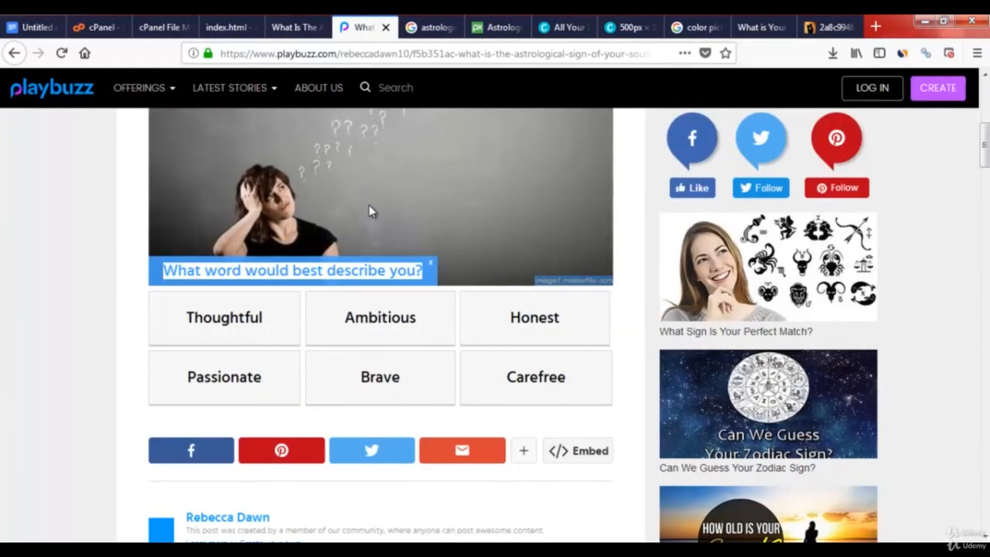
pyautogui.scroll(5, 368, 208)
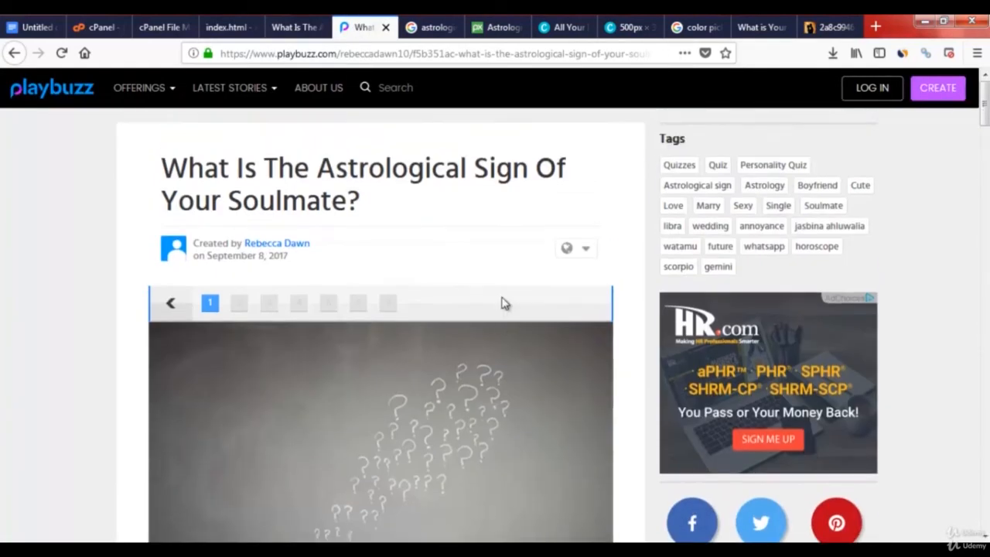
pyautogui.click(62, 52)
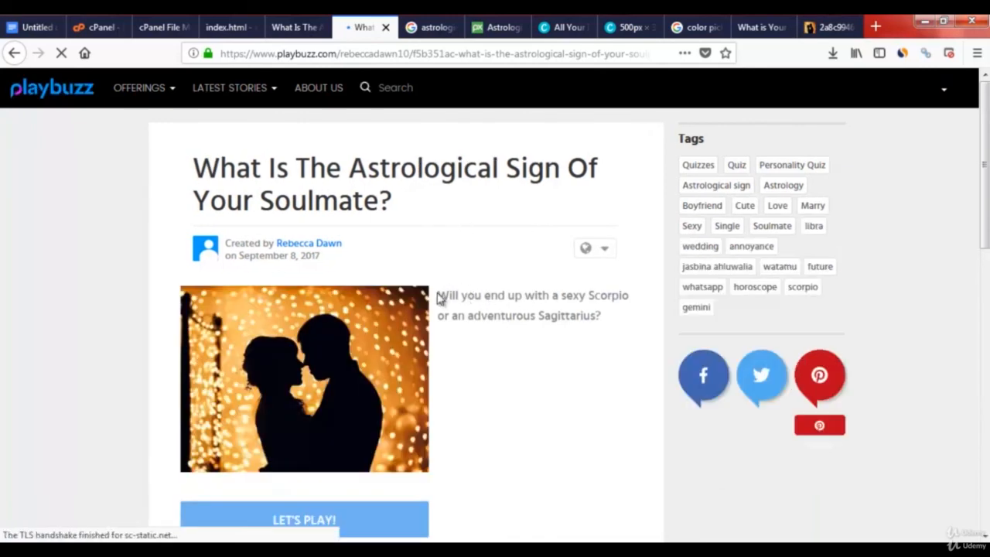
pyautogui.moveTo(441, 294); pyautogui.dragTo(595, 316)
pyautogui.rightClick(580, 317)
pyautogui.click(611, 327)
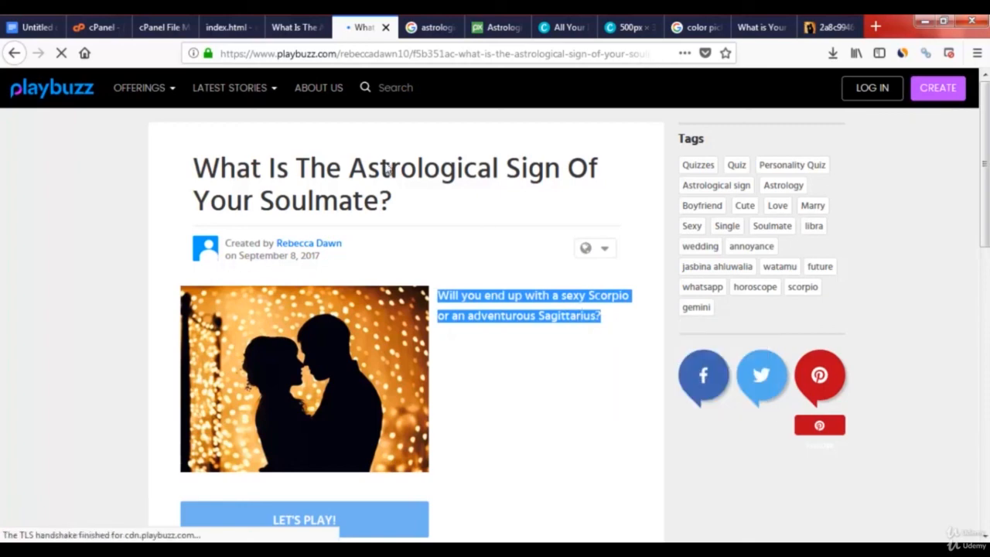
# Replace the WhatsApp share message in index.html with "Will you end up with a sexy Scorpio or an adventurous Sagittarius?" and save the file
pyautogui.click(225, 28)
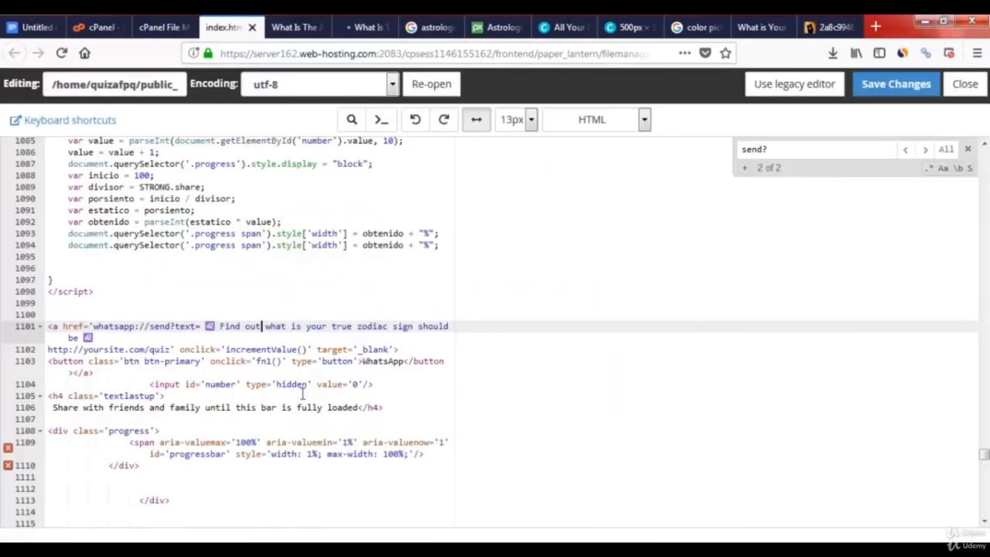
pyautogui.moveTo(221, 325); pyautogui.dragTo(73, 337)
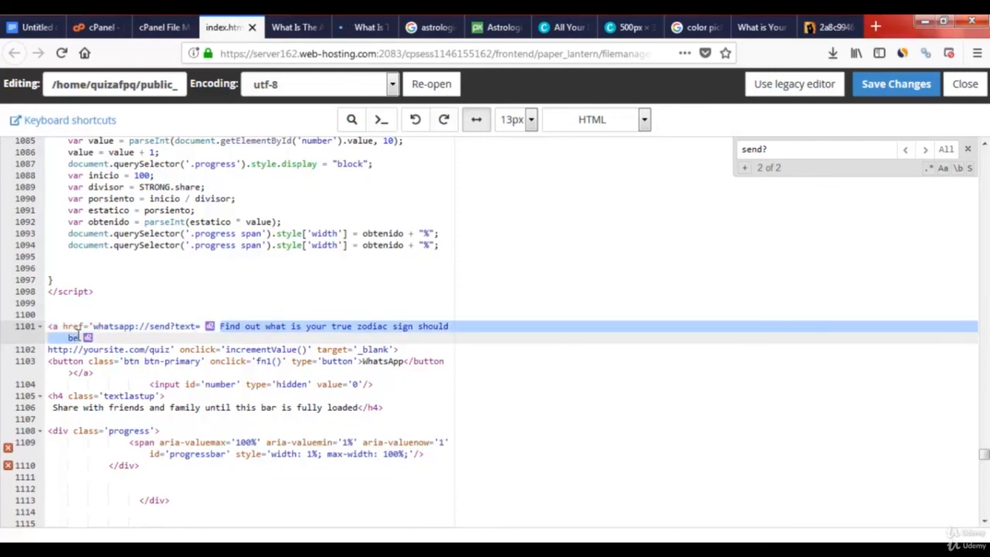
pyautogui.rightClick(232, 328)
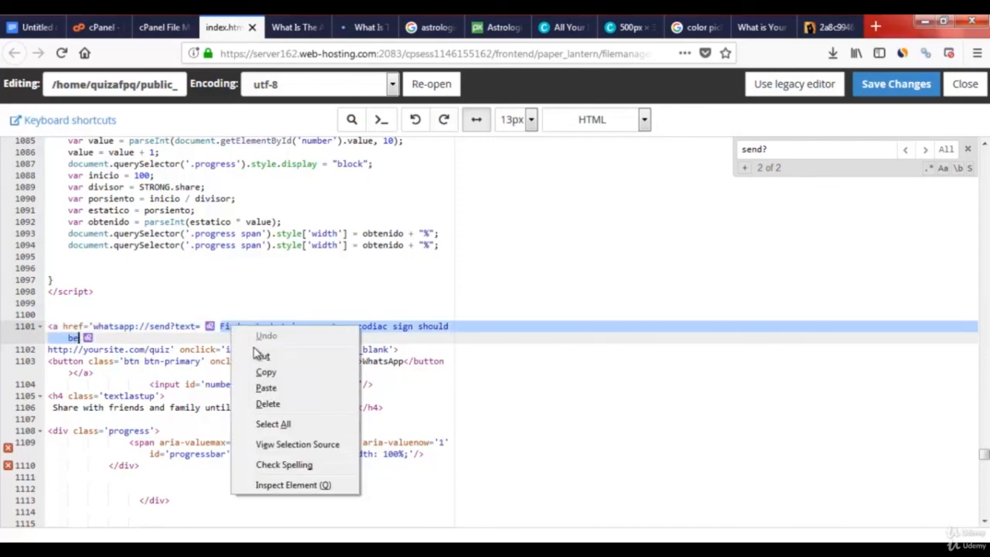
pyautogui.click(265, 388)
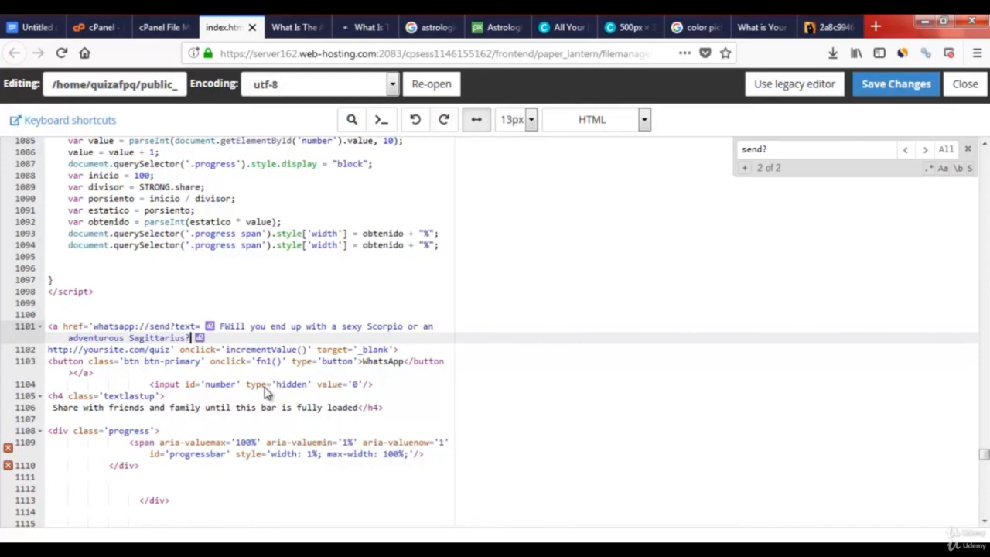
pyautogui.press('BackSpace')
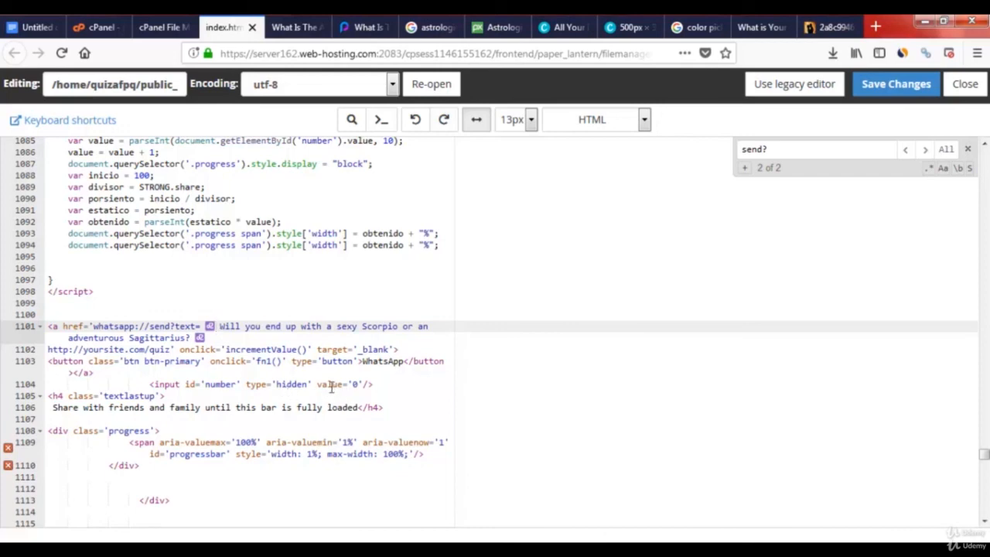
pyautogui.click(895, 85)
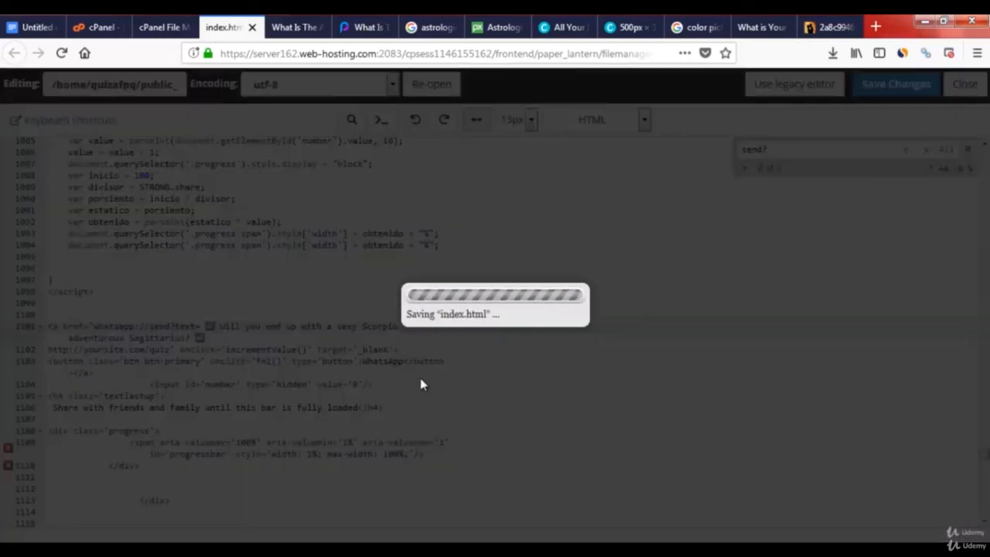